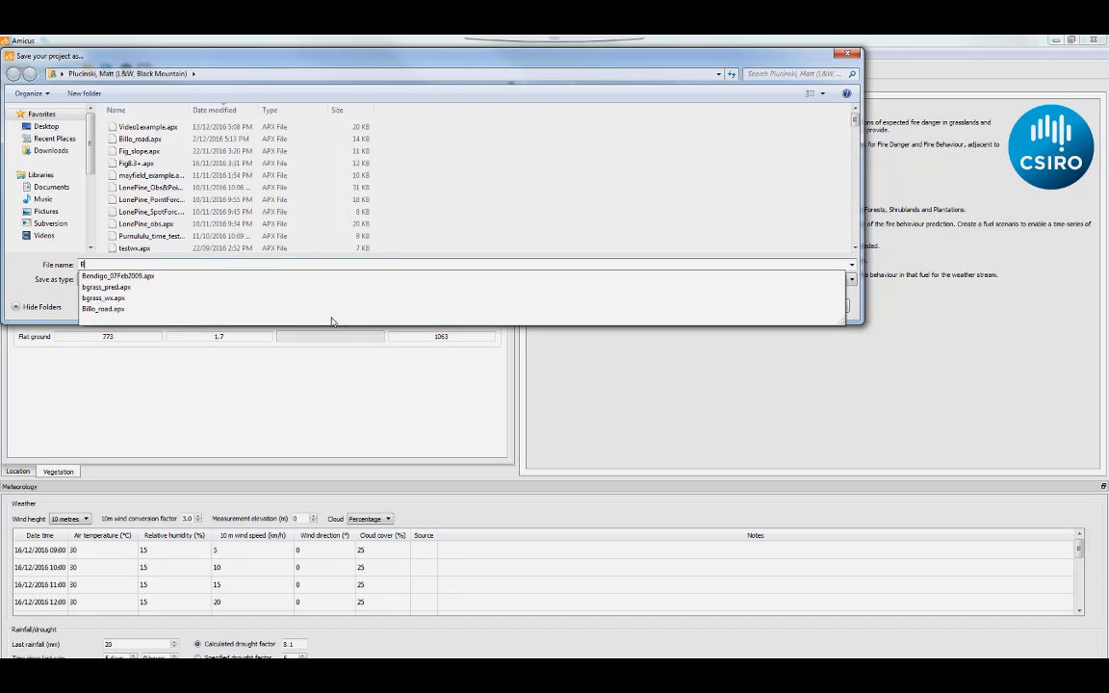
# Save the project under the file name BlackMountainFire_16Dec2016
pyautogui.write('ckMo')
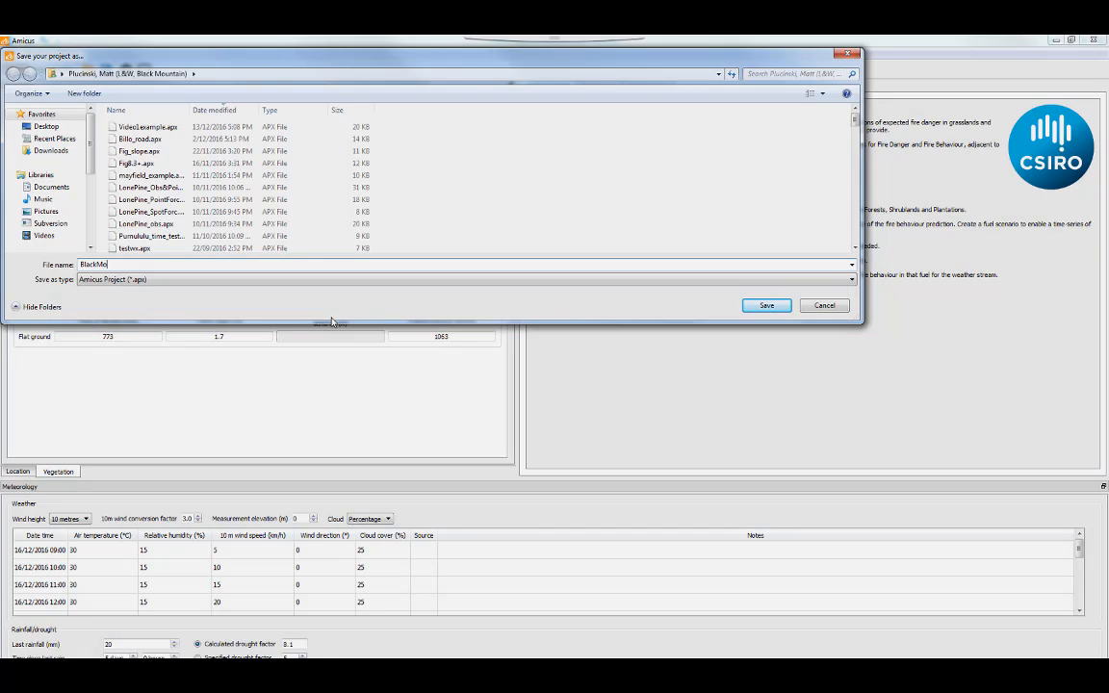
pyautogui.write('untainFire_16Dec2016')
pyautogui.click(754, 305)
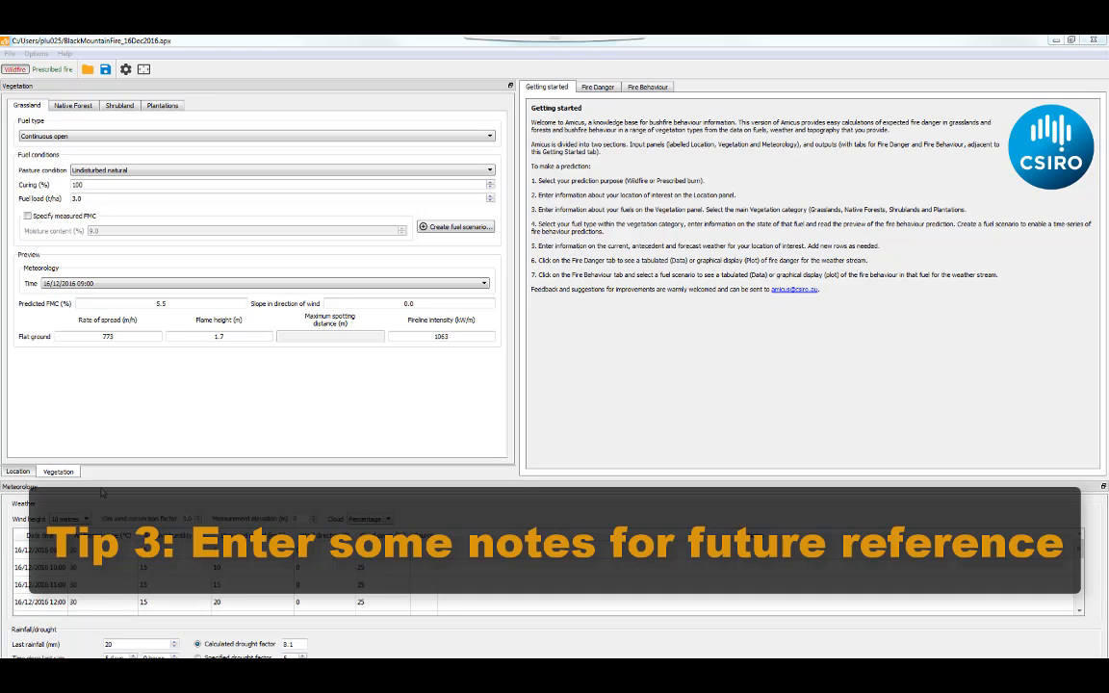
# In the Location notes, write 'I lit this fire just so I could make an example prediction…'
pyautogui.click(19, 472)
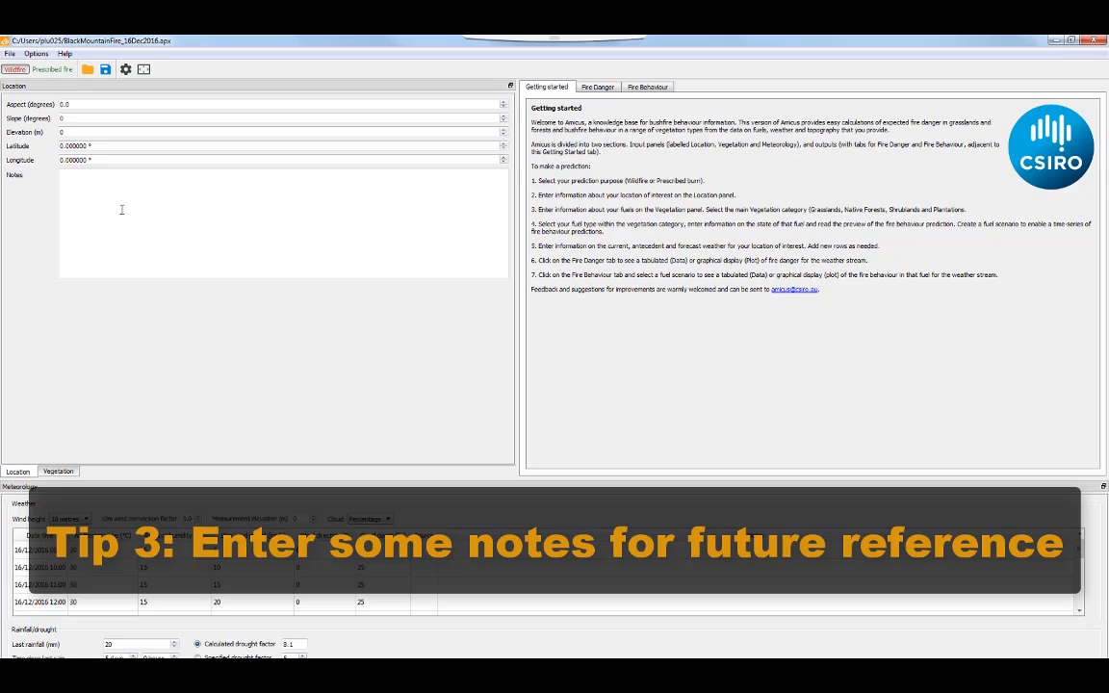
pyautogui.click(119, 184)
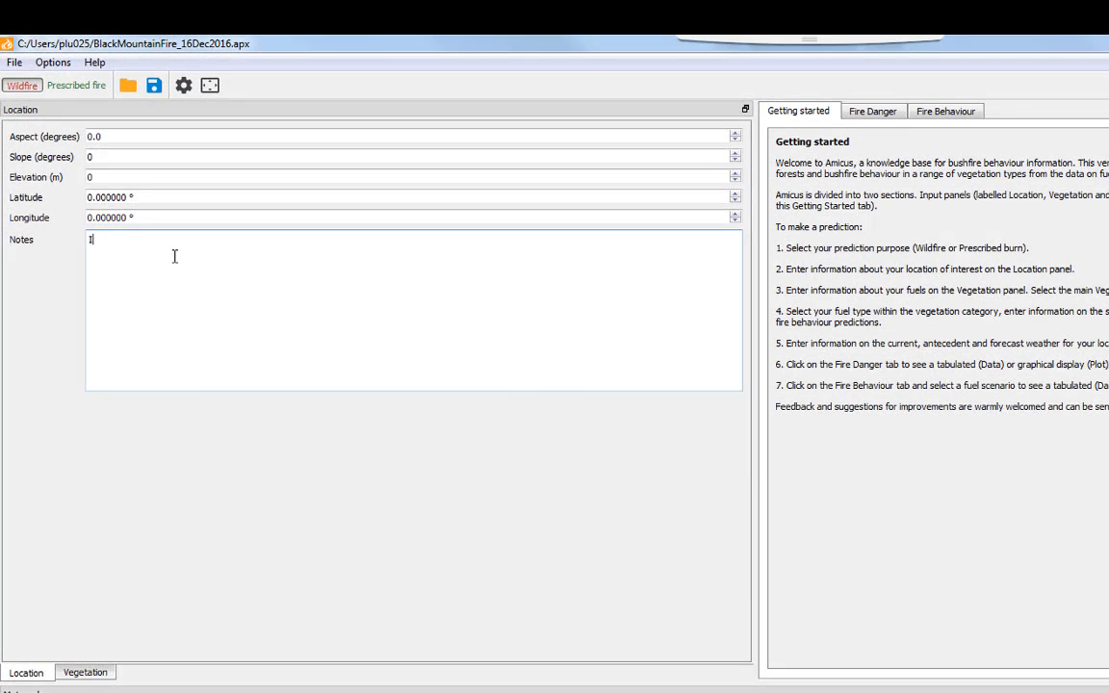
pyautogui.write('I lit this fire just so I could make an exampl')
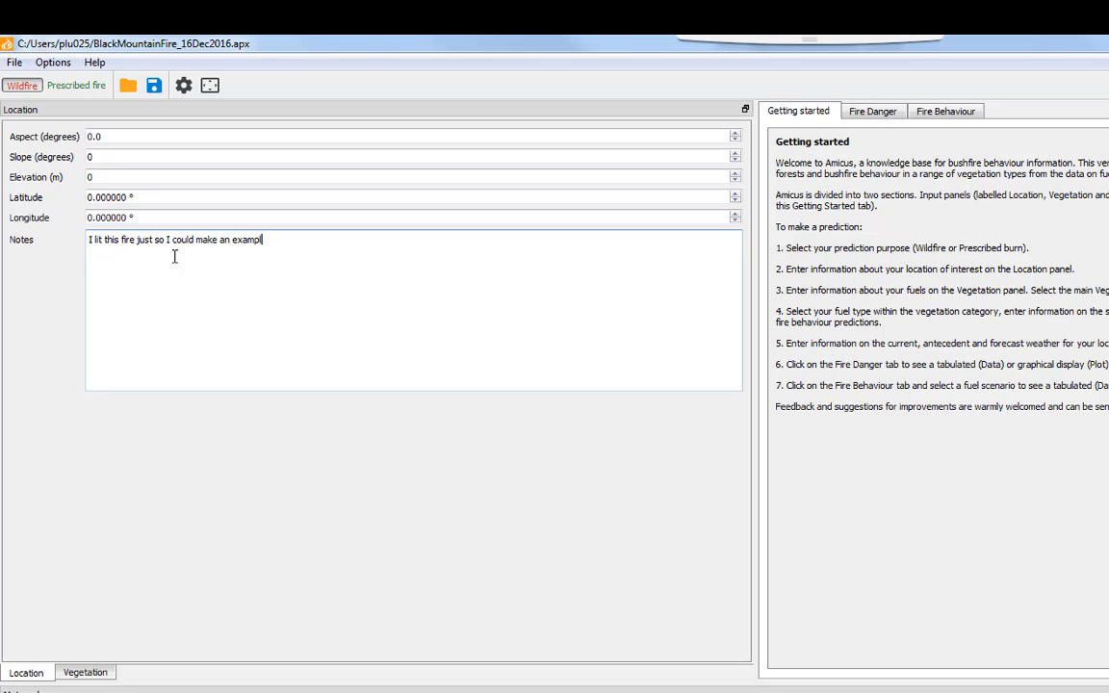
pyautogui.write('e predict')
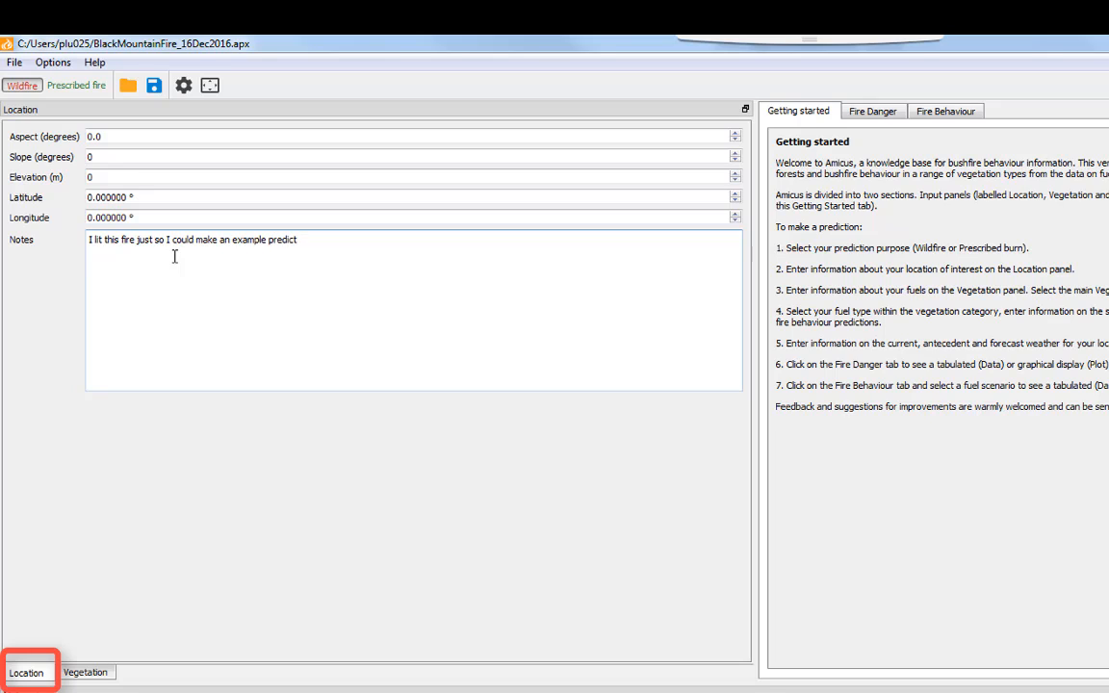
pyautogui.write('ion and test')
pyautogui.write('i')
pyautogui.write('t it for ')
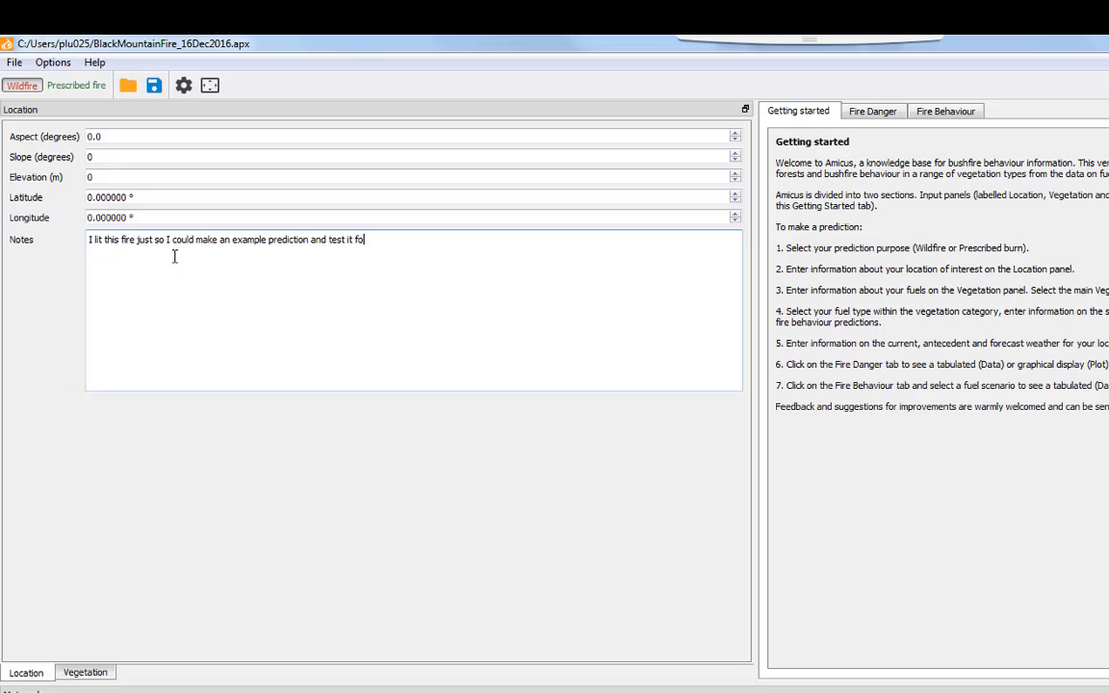
pyautogui.write('all my Amicus friends!')
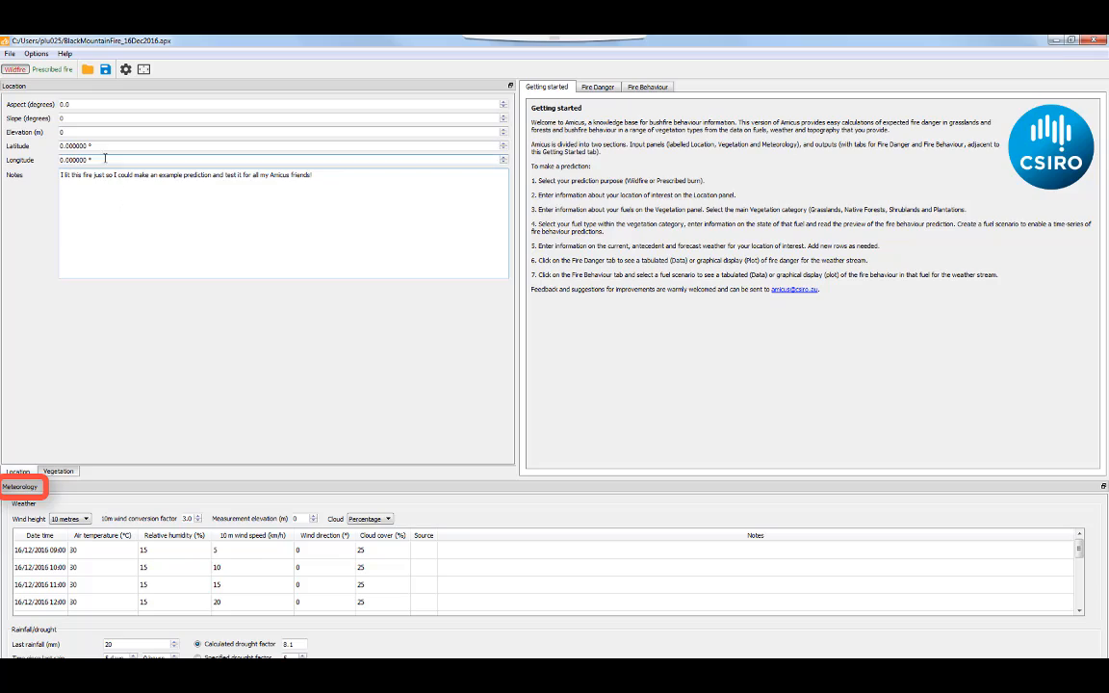
# Enter aspect 85°, slope 3° and elevation 612 m for the location
pyautogui.doubleClick(63, 104)
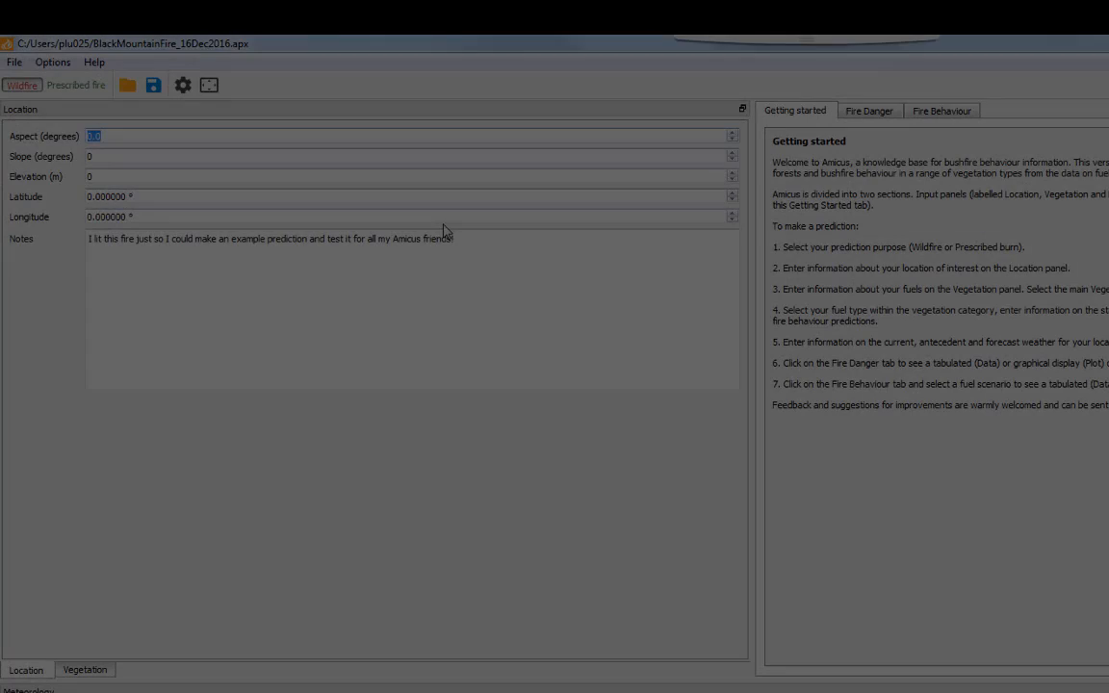
pyautogui.write('8')
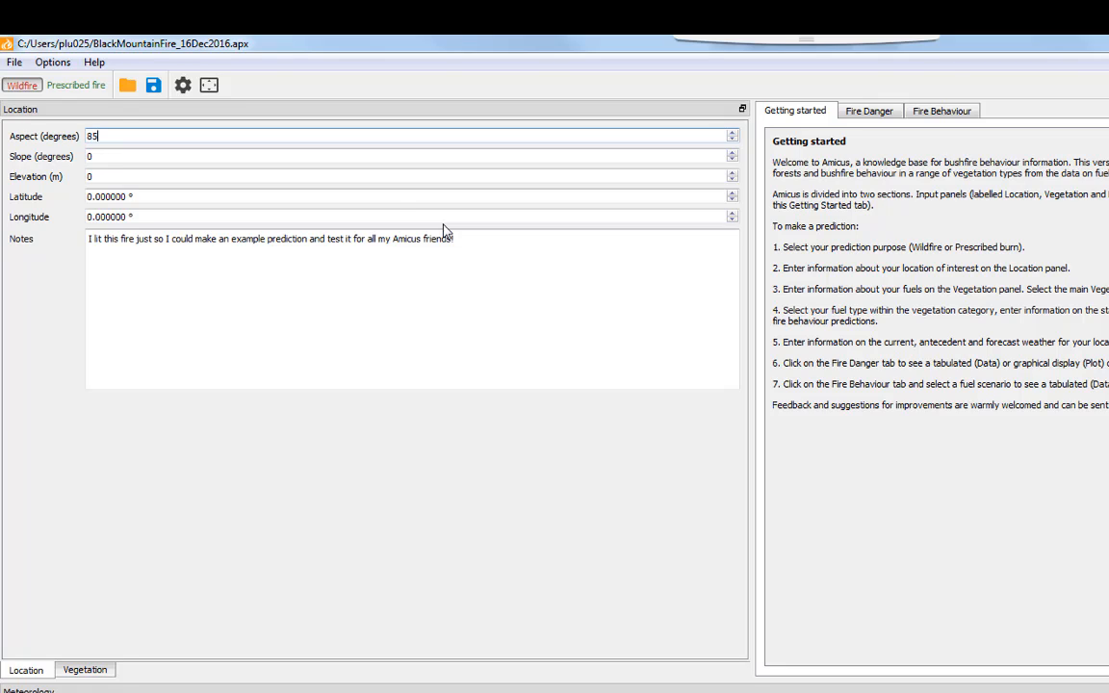
pyautogui.write('5')
pyautogui.press('Tab')
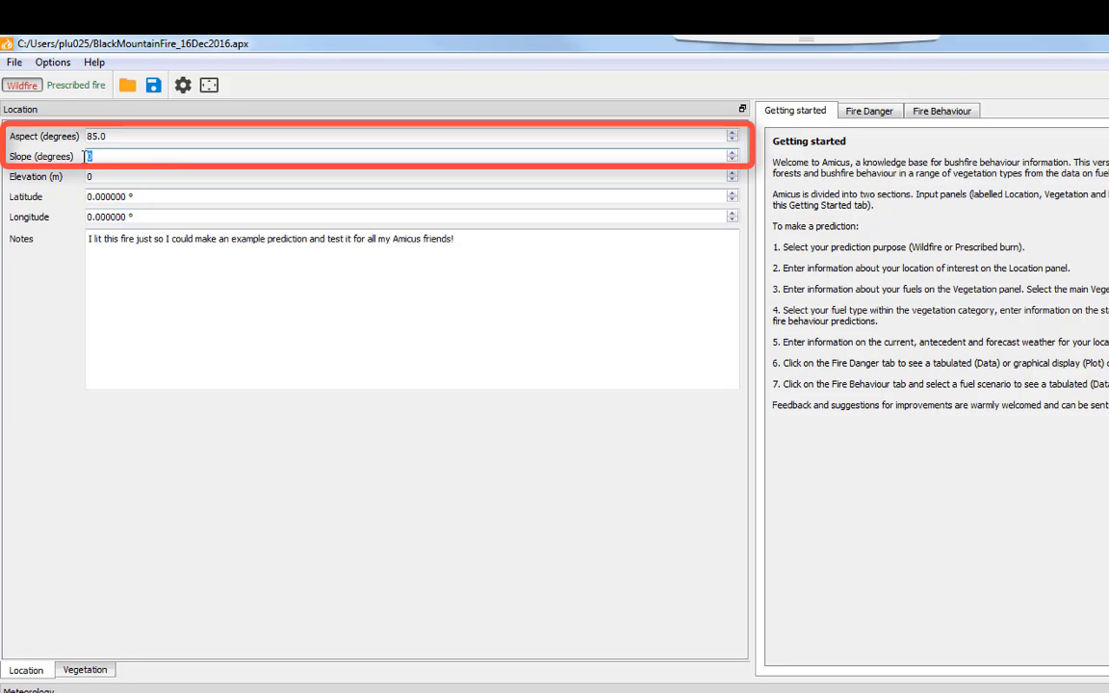
pyautogui.write('3')
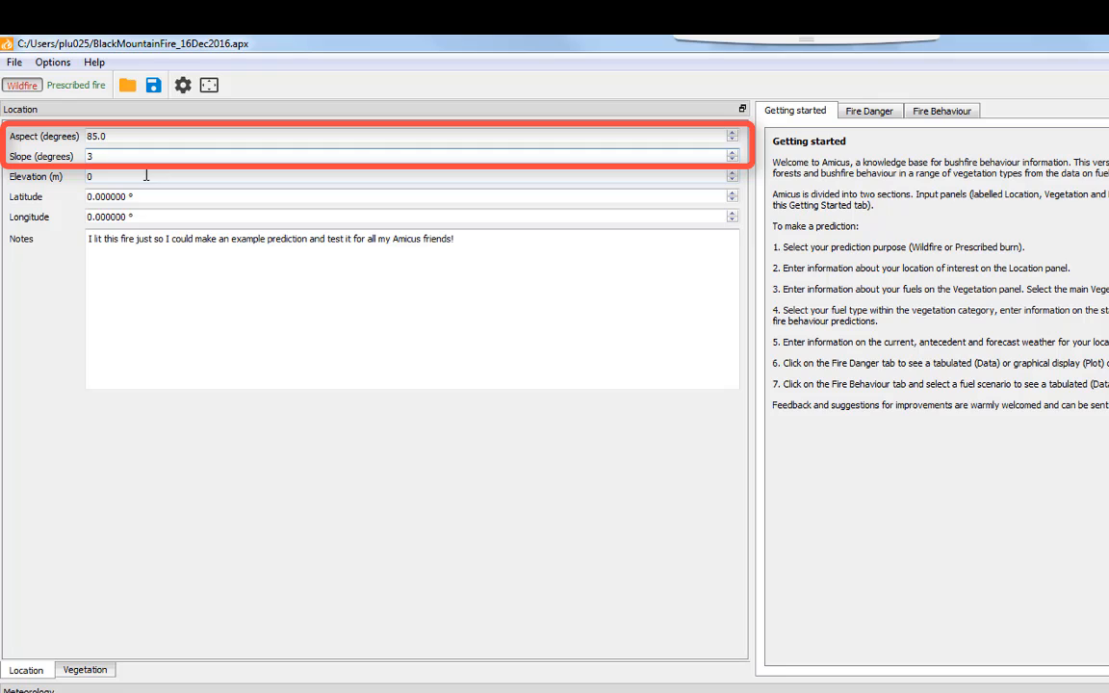
pyautogui.press('Tab')
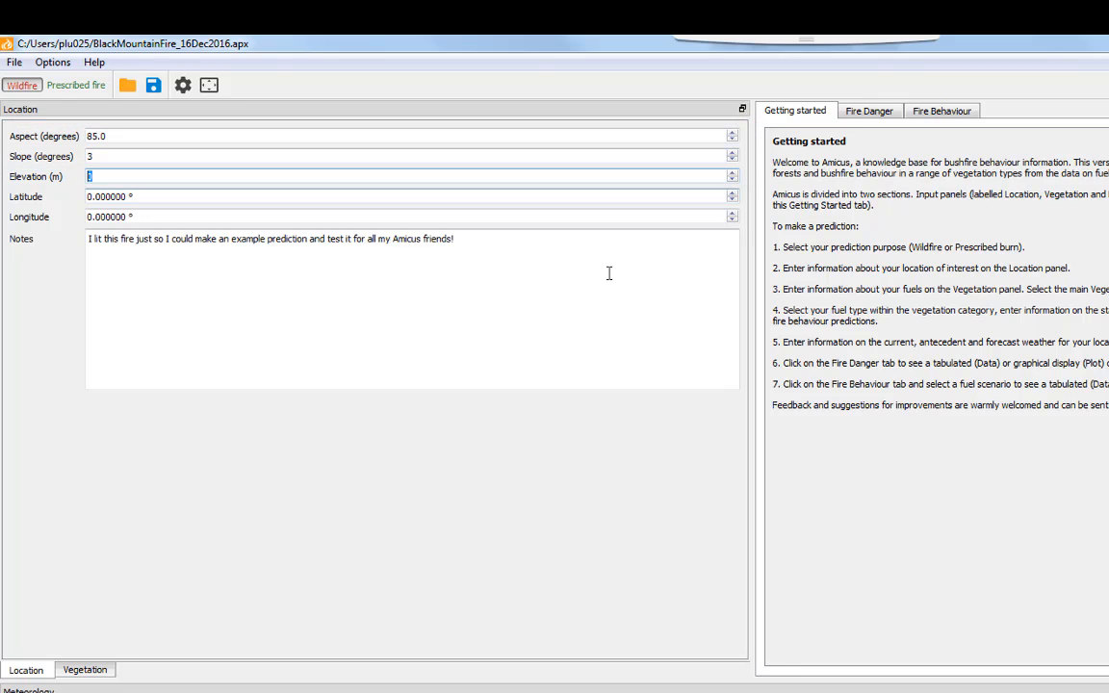
pyautogui.write('612')
pyautogui.click(124, 197)
pyautogui.moveTo(125, 197); pyautogui.dragTo(73, 196)
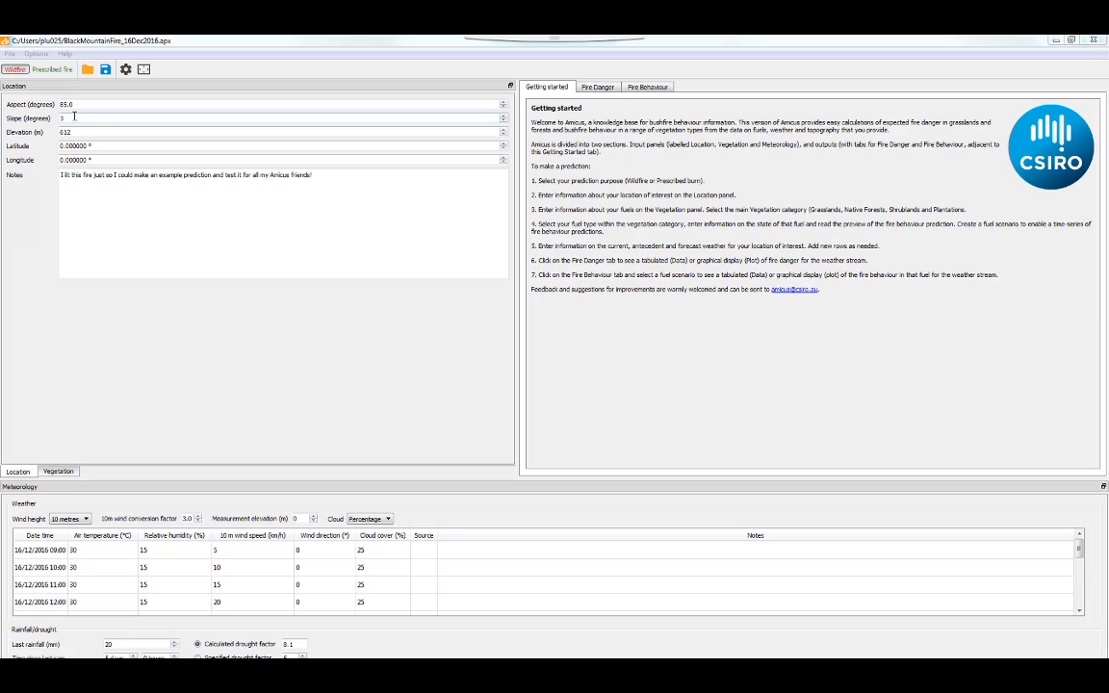
# Change slope to 0 and drag the Meteorology splitter up to show more weather rows
pyautogui.moveTo(73, 117); pyautogui.dragTo(54, 118)
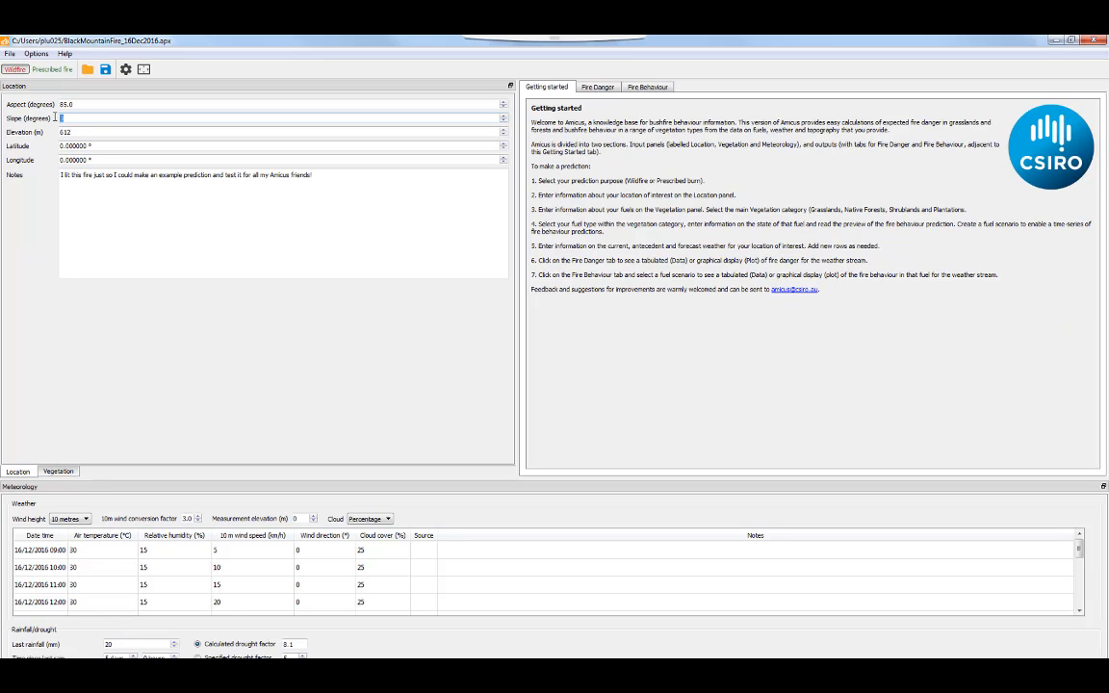
pyautogui.write('0')
pyautogui.moveTo(542, 481); pyautogui.dragTo(525, 213)
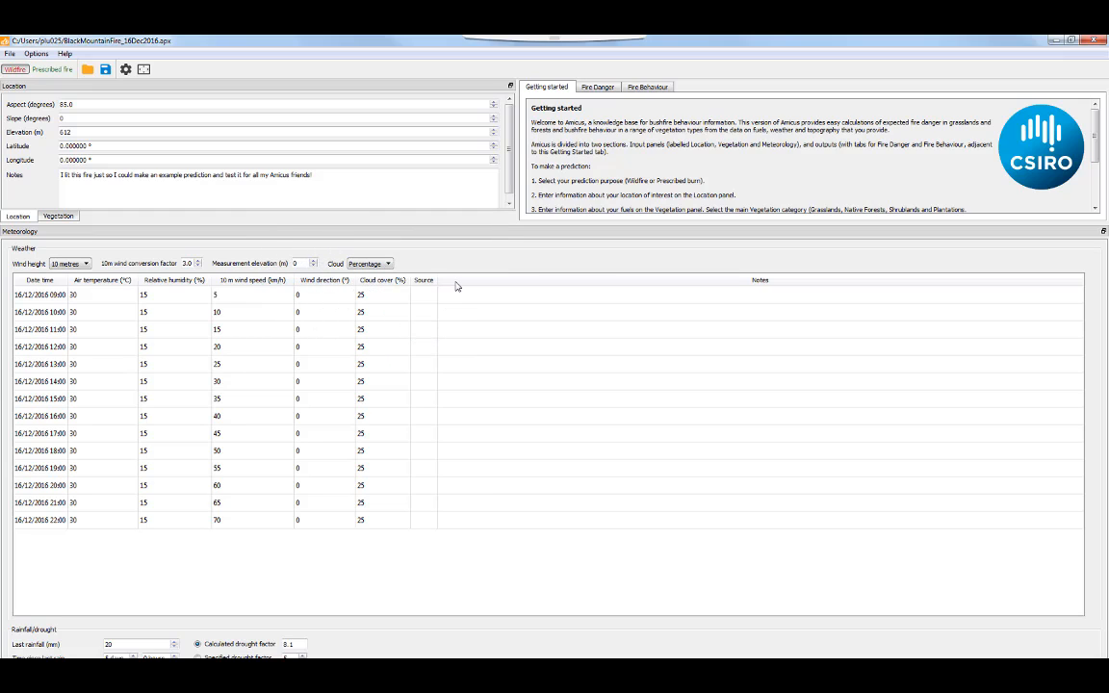
# Enter 'Default data that comes up when you open anicus' as the 09:00 row's source
pyautogui.click(422, 296)
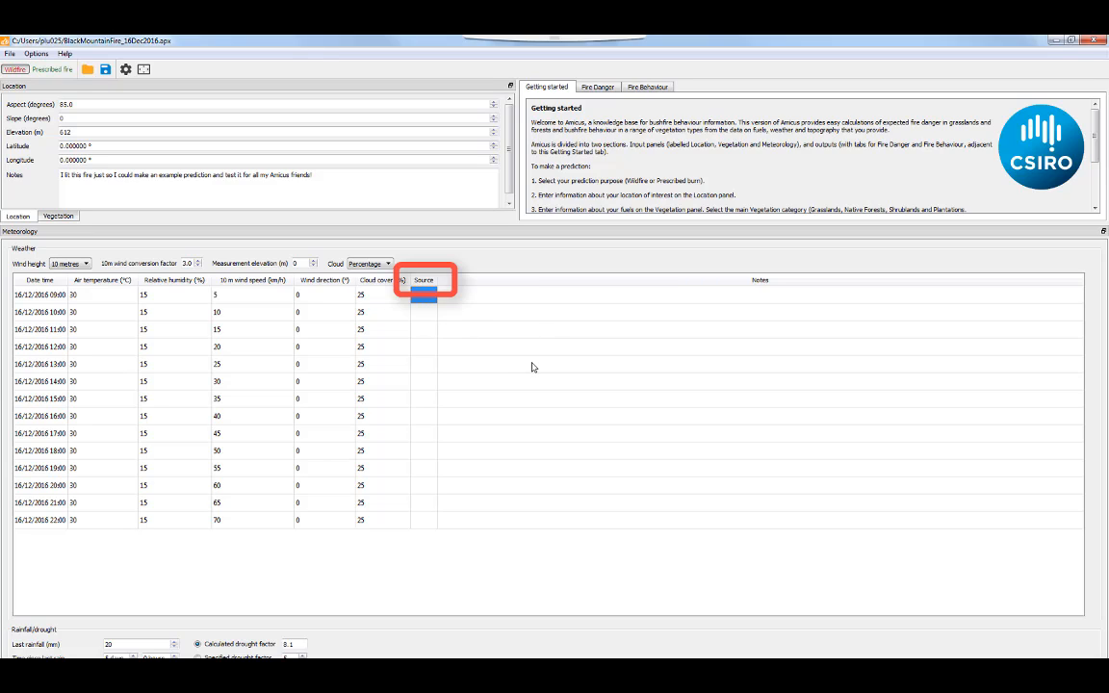
pyautogui.write('Defaul')
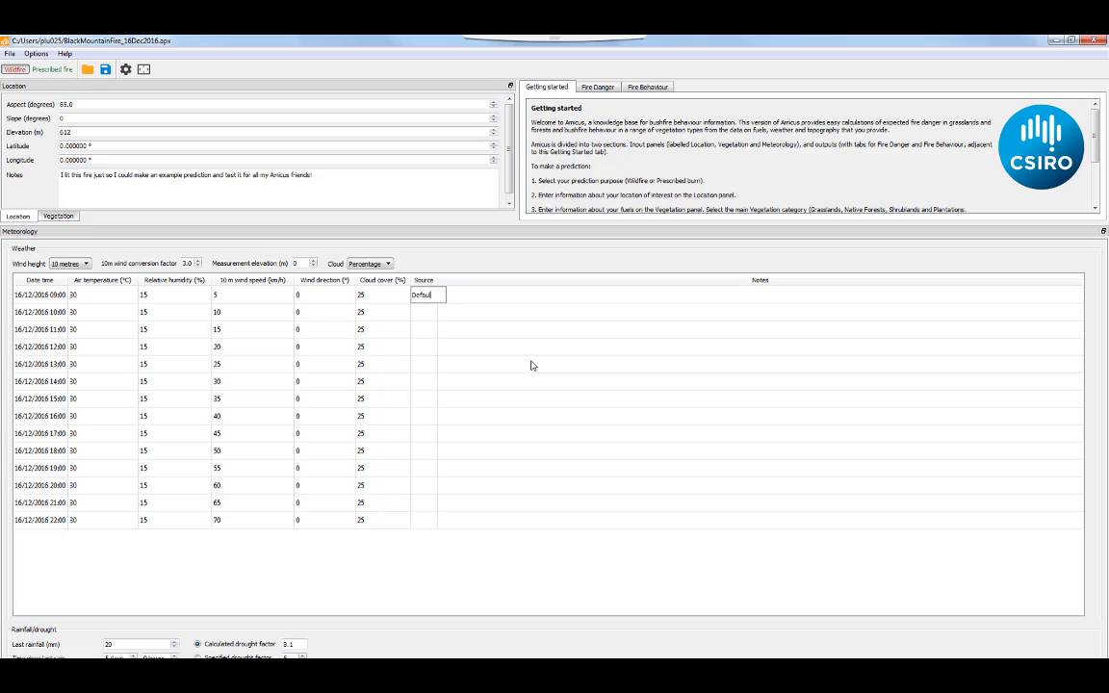
pyautogui.write('t data that comes up when you o')
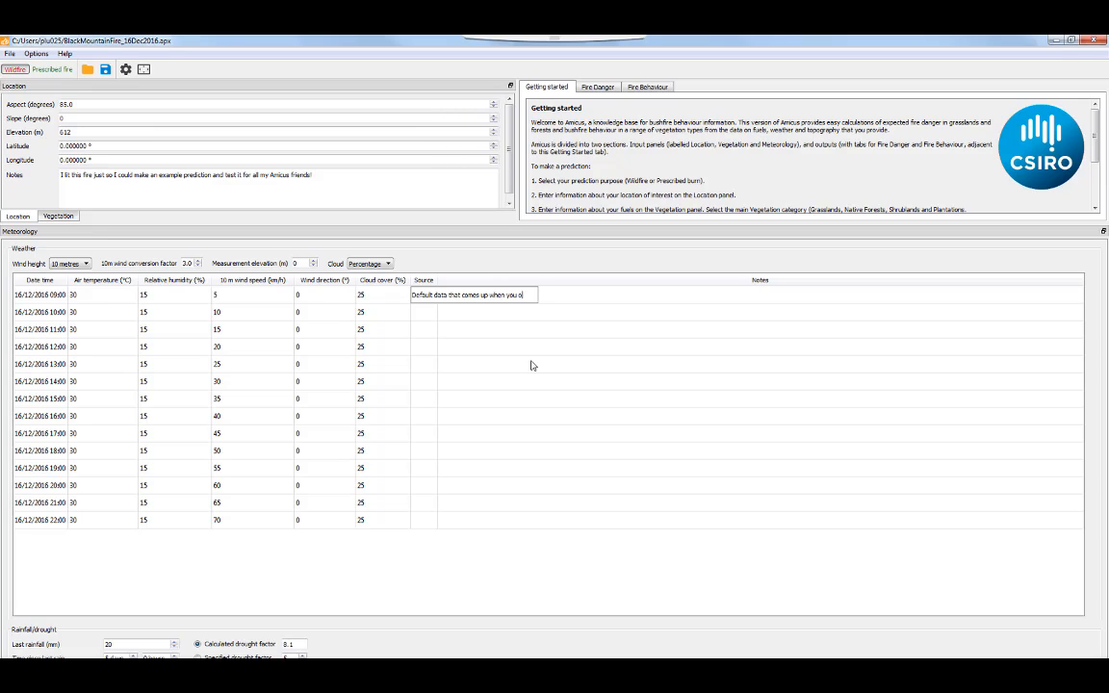
pyautogui.write('pen an')
pyautogui.write('icus')
pyautogui.press('Tab')
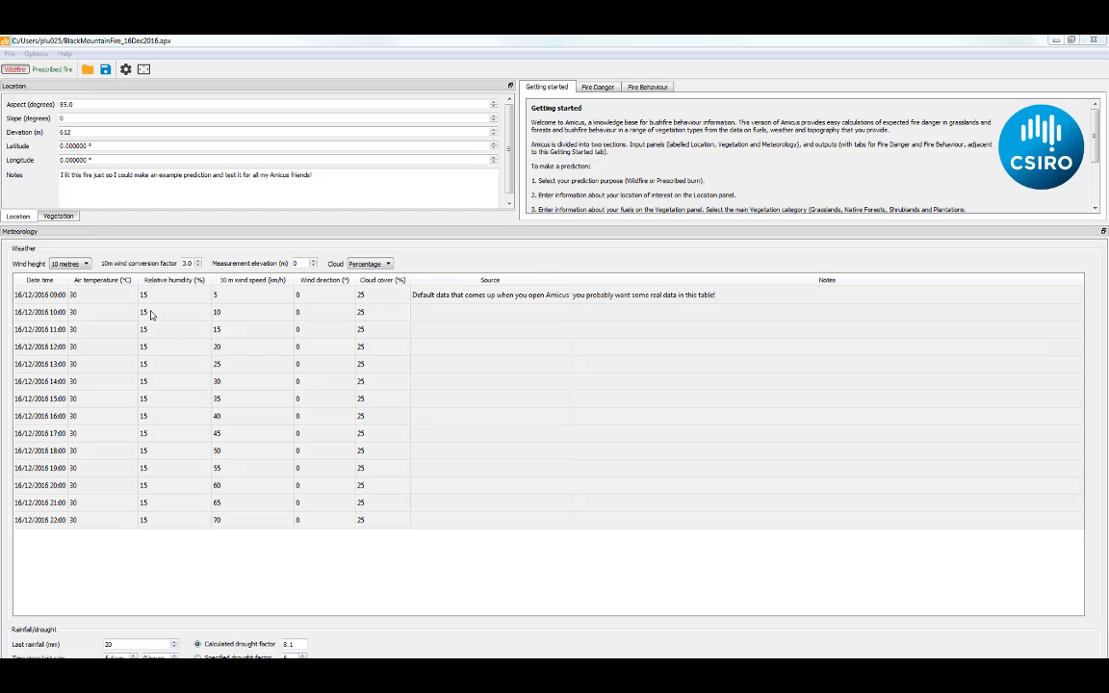
# Select all weather rows and paste the copied Roseworthy AWS Pinery fire records over them
pyautogui.click(151, 314)
pyautogui.rightClick(178, 312)
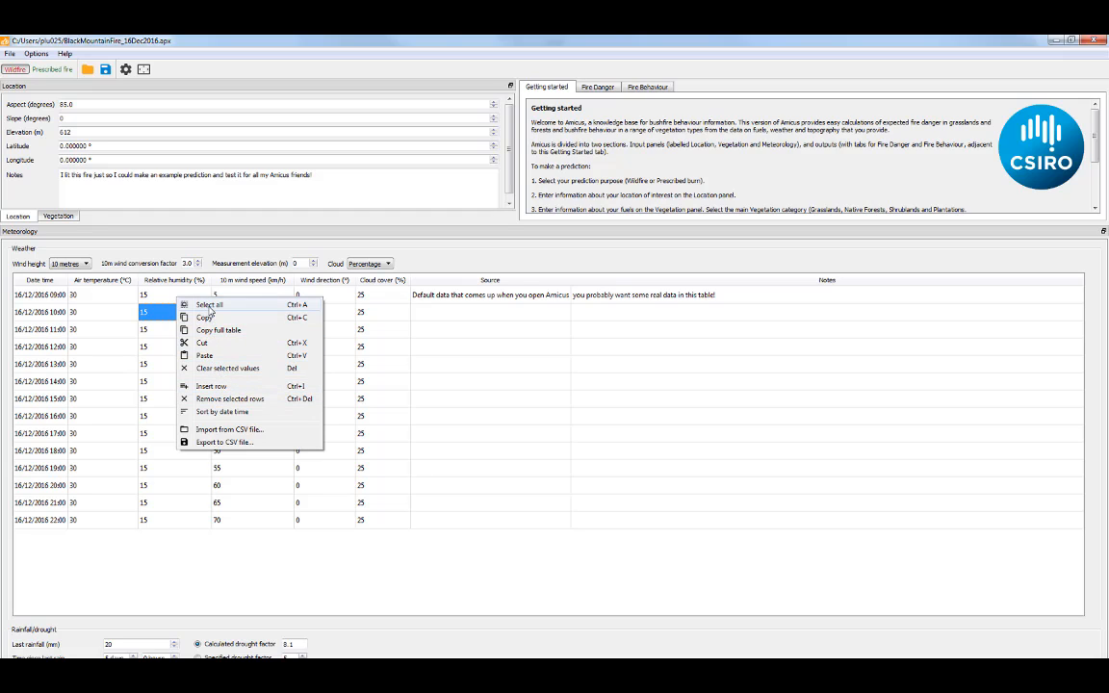
pyautogui.click(209, 305)
pyautogui.rightClick(202, 300)
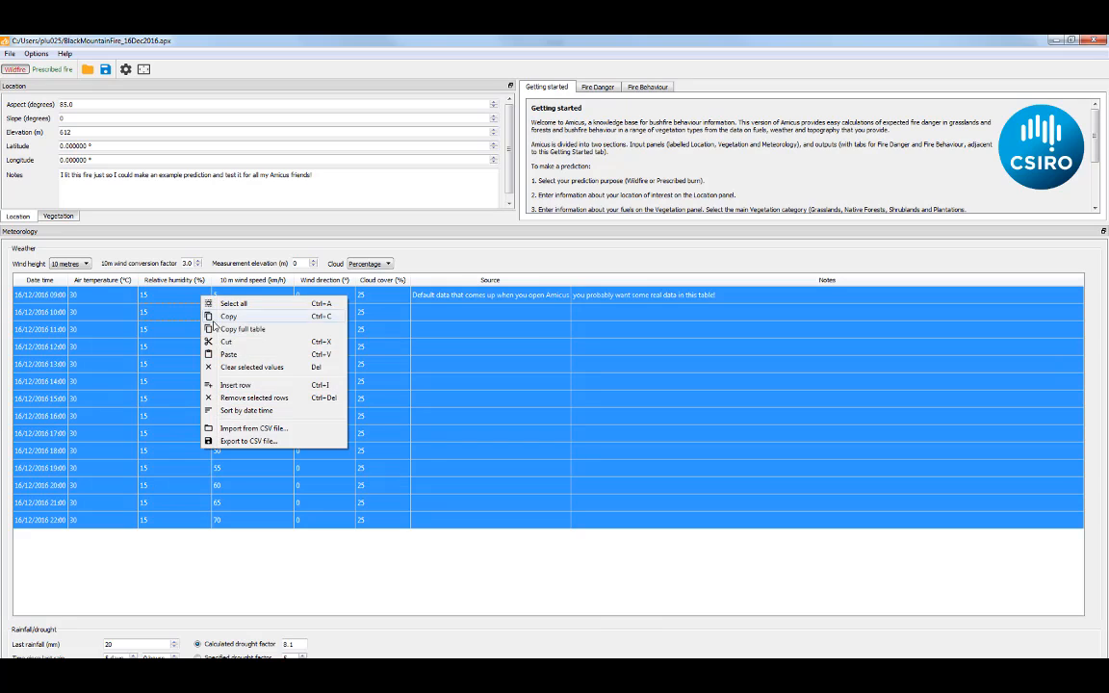
pyautogui.click(229, 355)
pyautogui.scroll(-4, 405, 406)
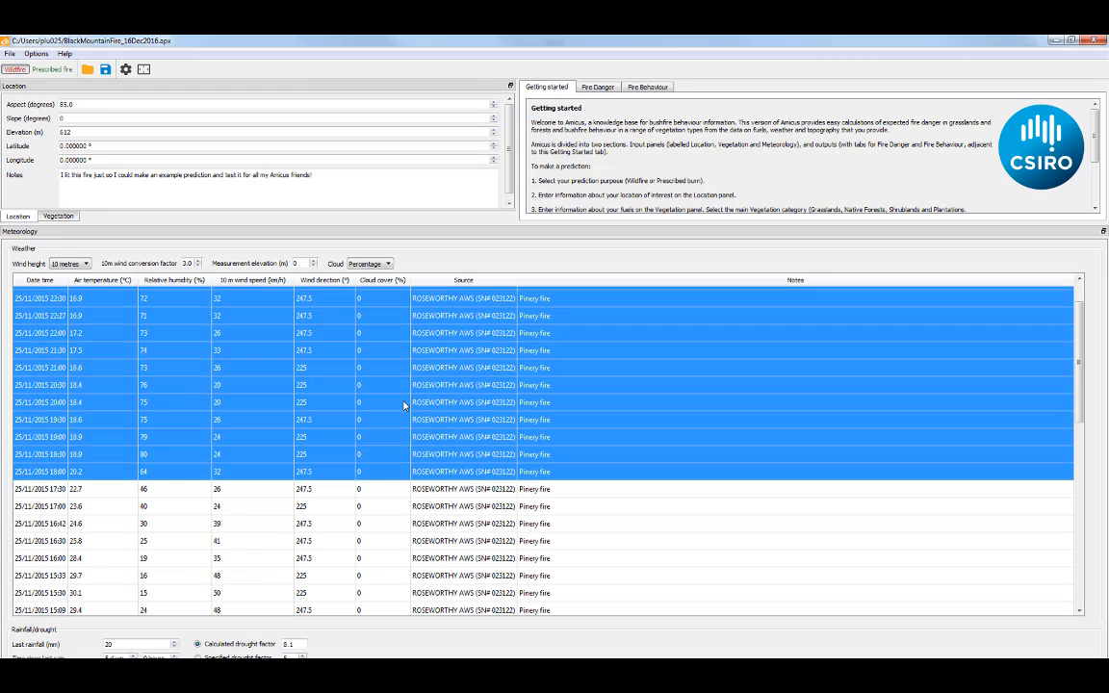
pyautogui.scroll(-5, 404, 412)
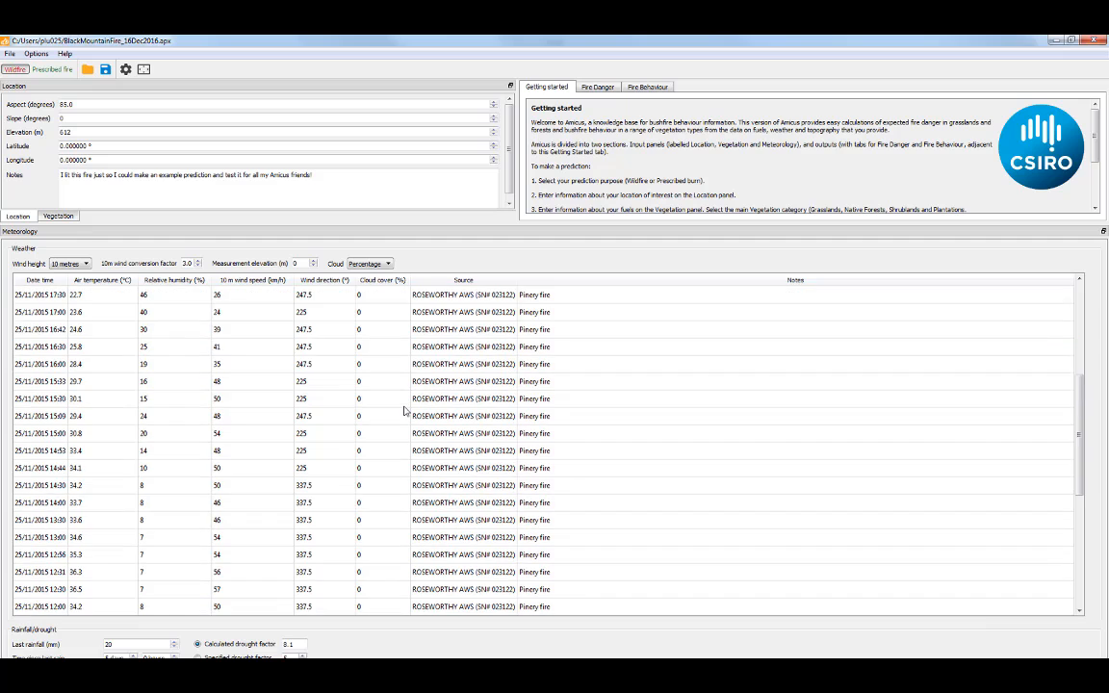
pyautogui.click(11, 54)
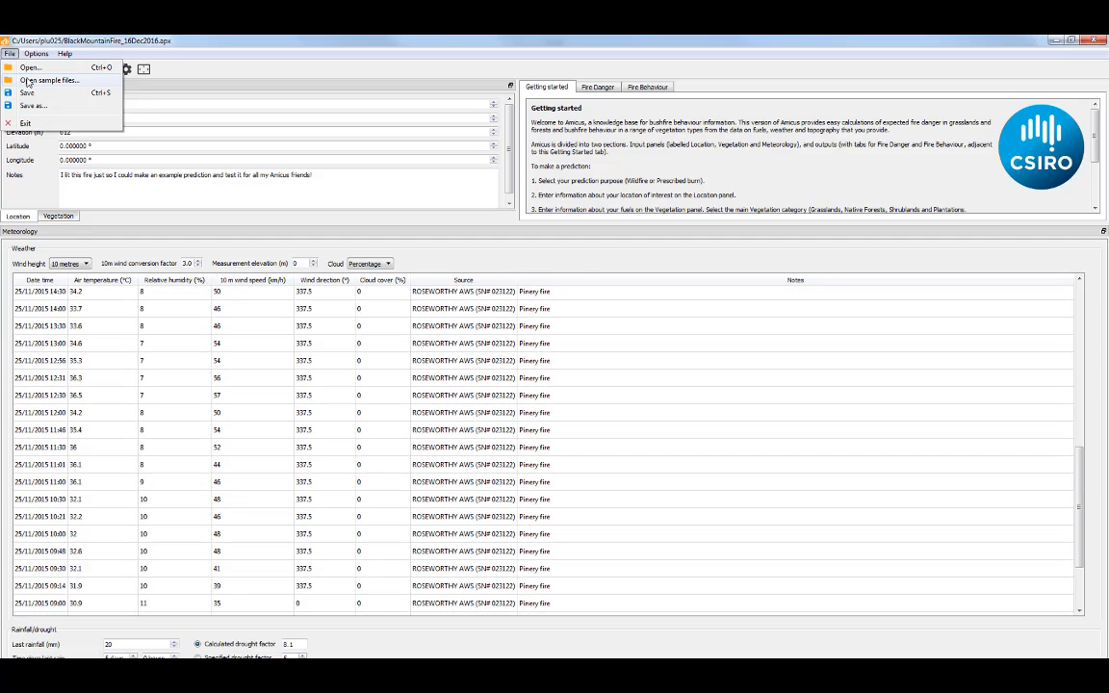
# Open the Canberra_18Jan2003.apx sample without saving the current project
pyautogui.click(29, 80)
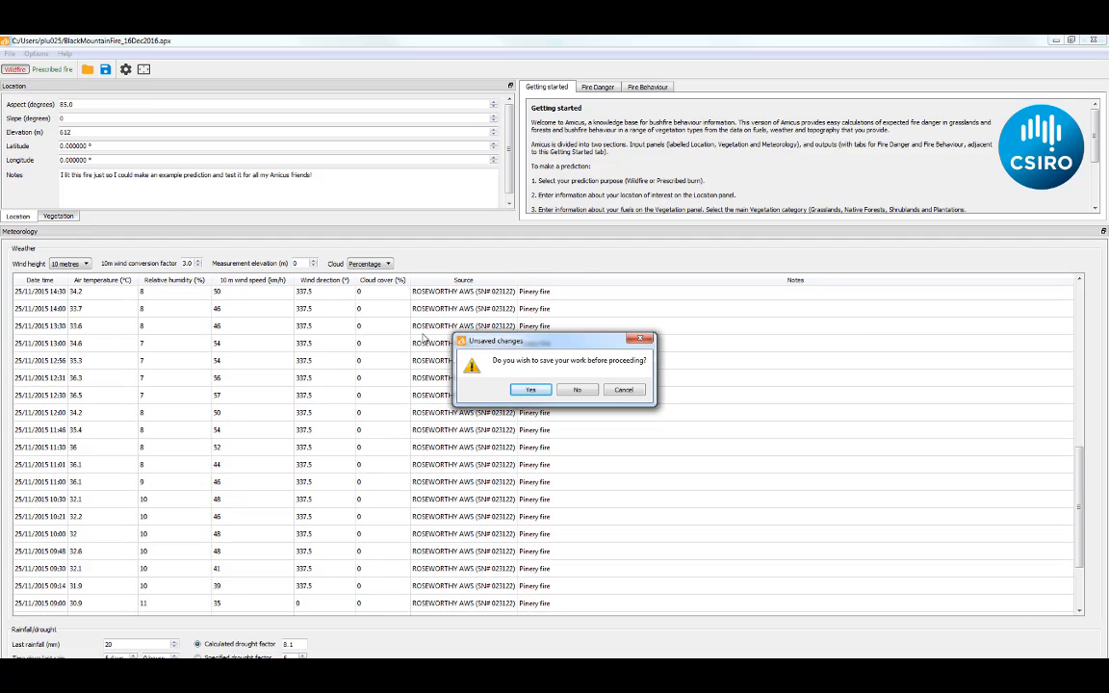
pyautogui.click(573, 389)
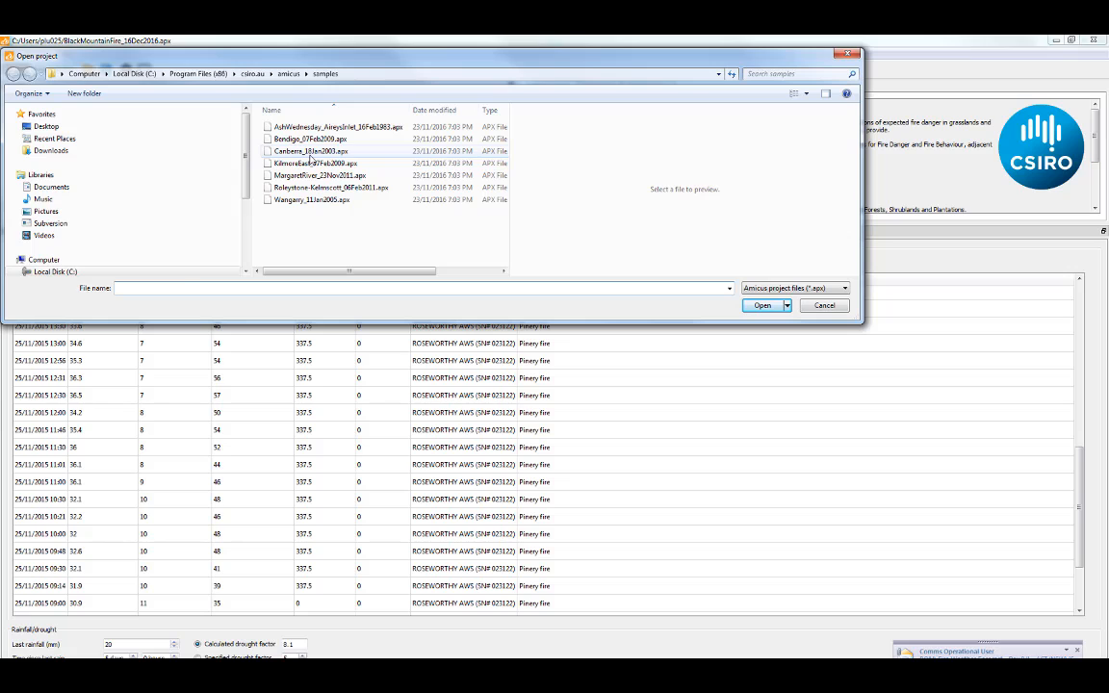
pyautogui.click(311, 153)
pyautogui.click(763, 305)
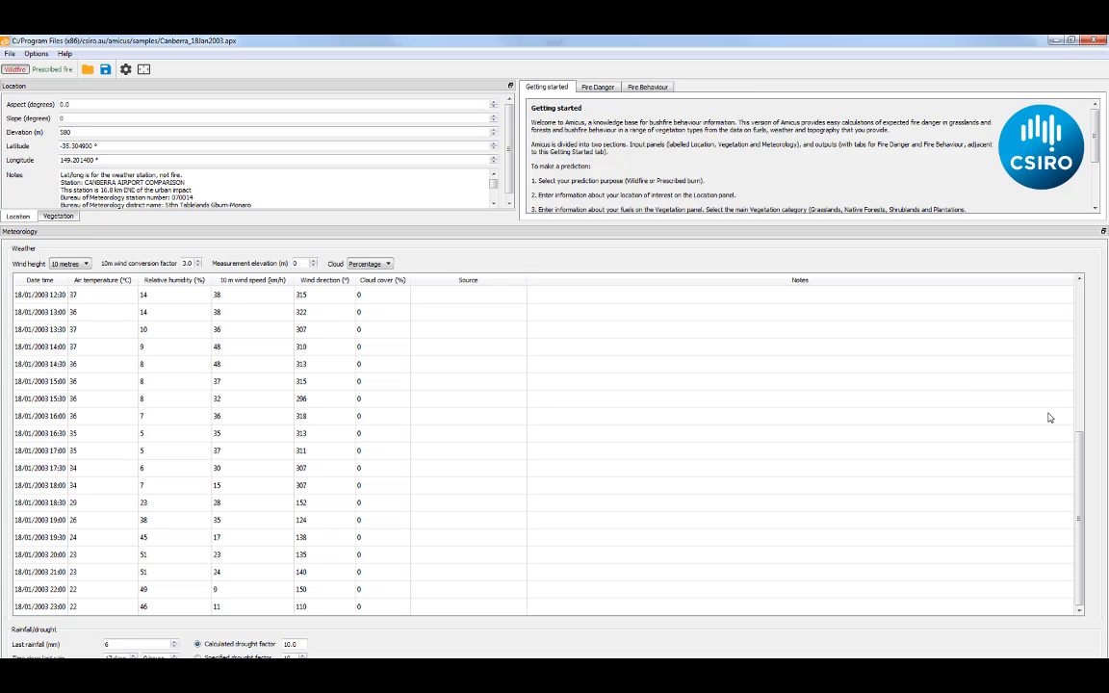
pyautogui.scroll(1, 1080, 402)
pyautogui.scroll(8, 1079, 403)
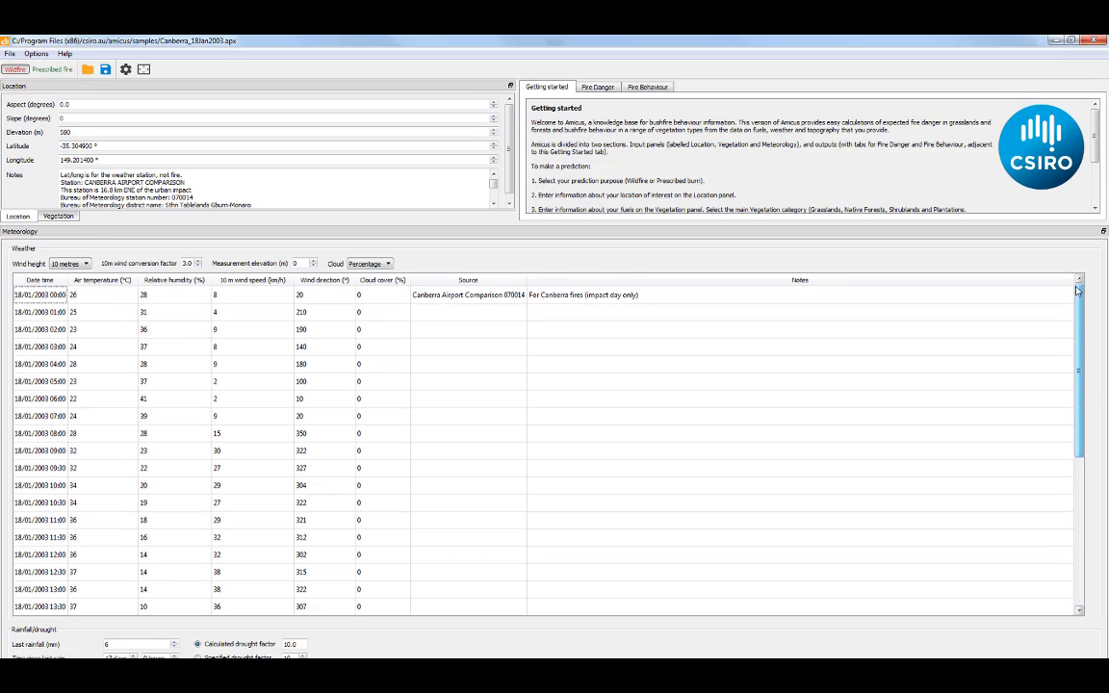
pyautogui.rightClick(183, 306)
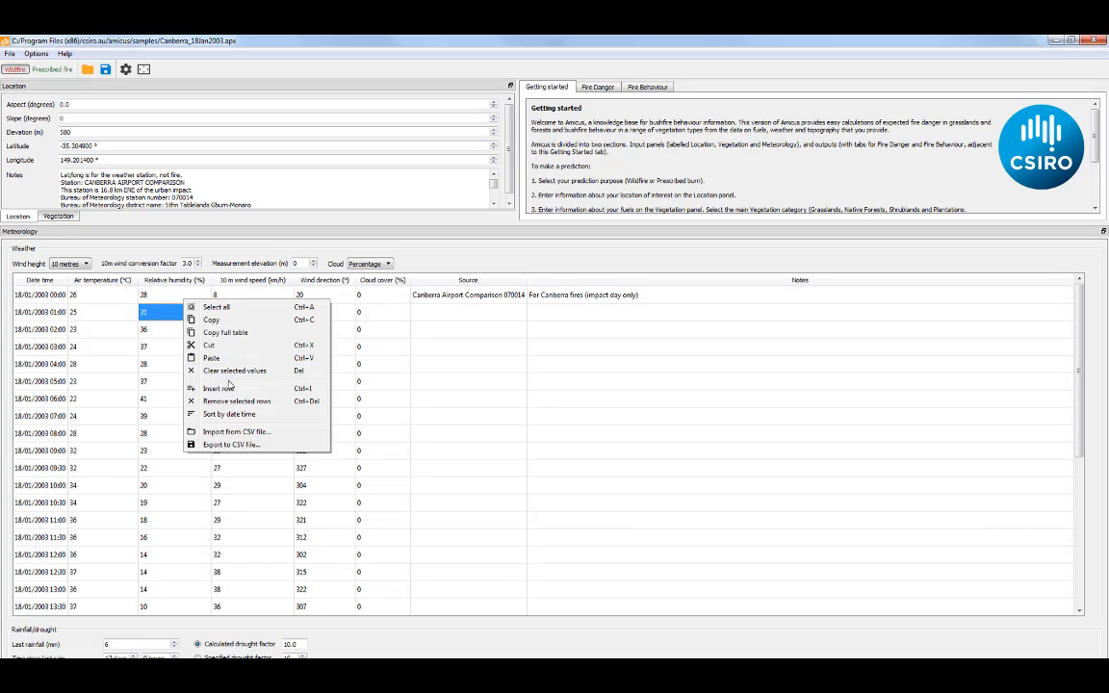
pyautogui.click(267, 417)
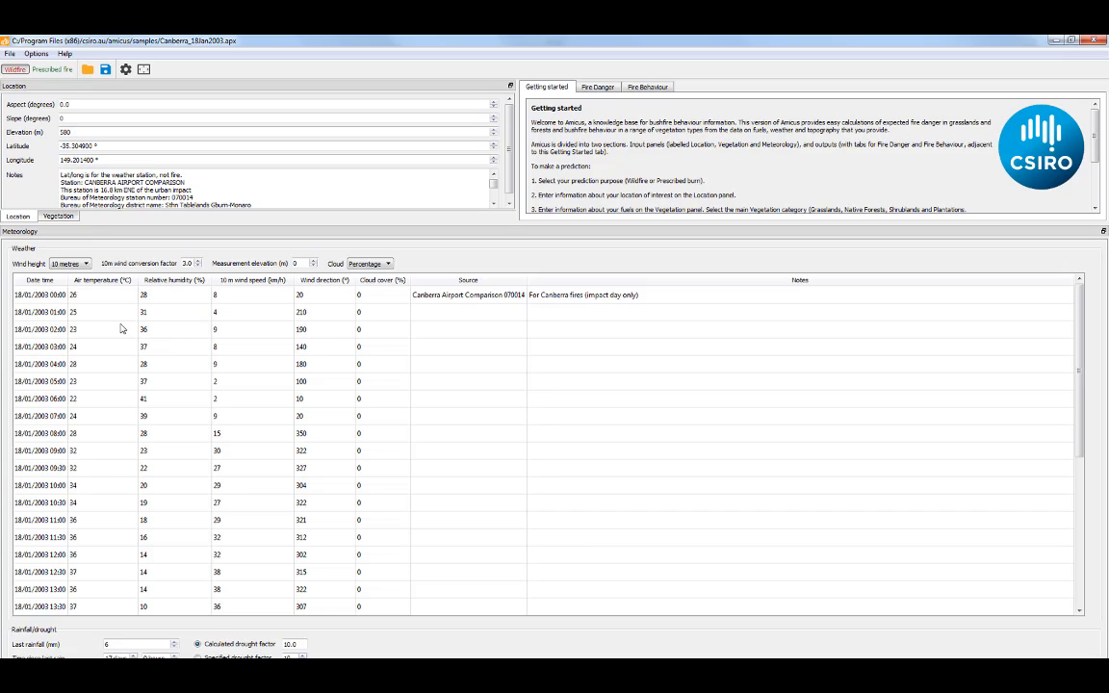
pyautogui.click(55, 314)
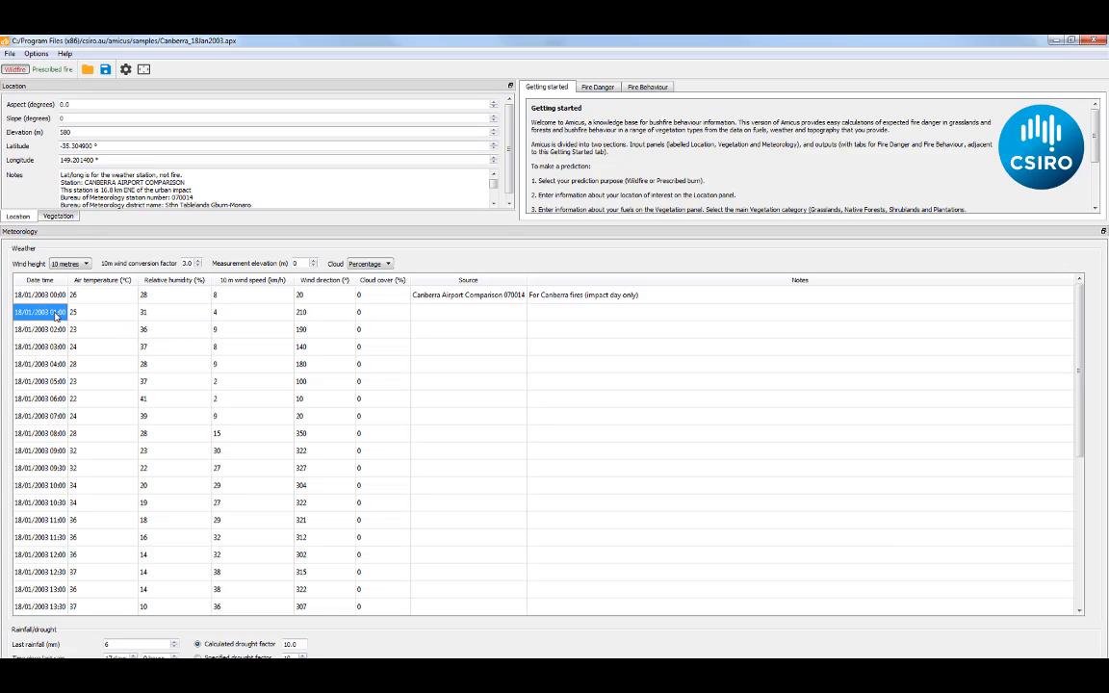
pyautogui.click(54, 314)
pyautogui.click(56, 312)
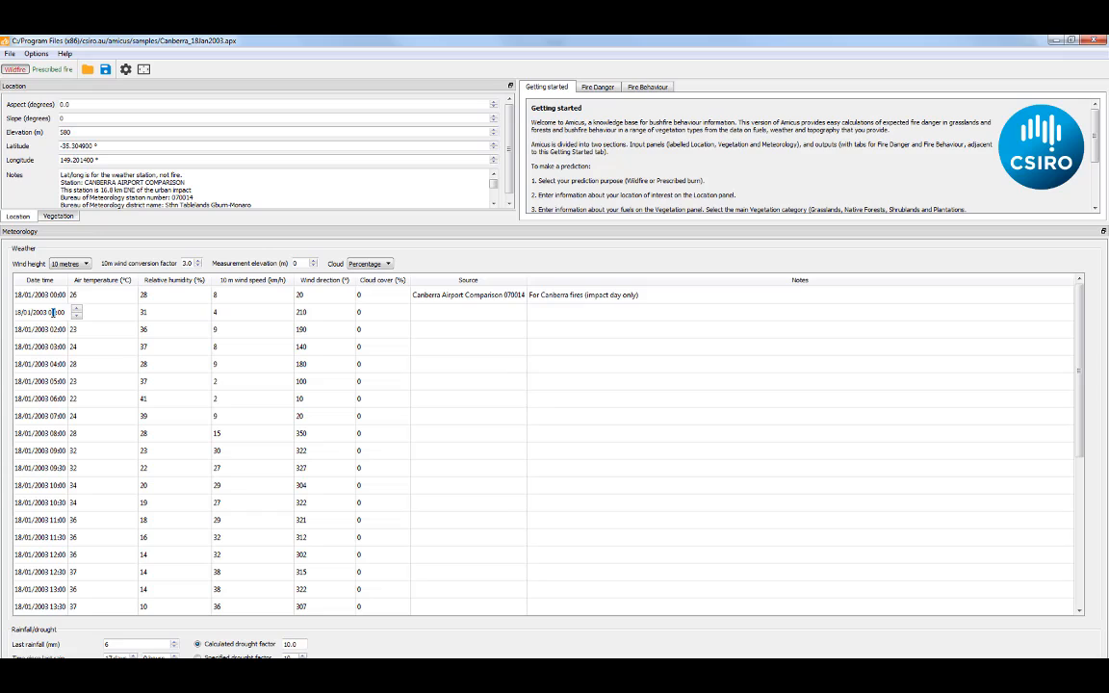
pyautogui.press('BackSpace')
pyautogui.write('0')
pyautogui.press('Return')
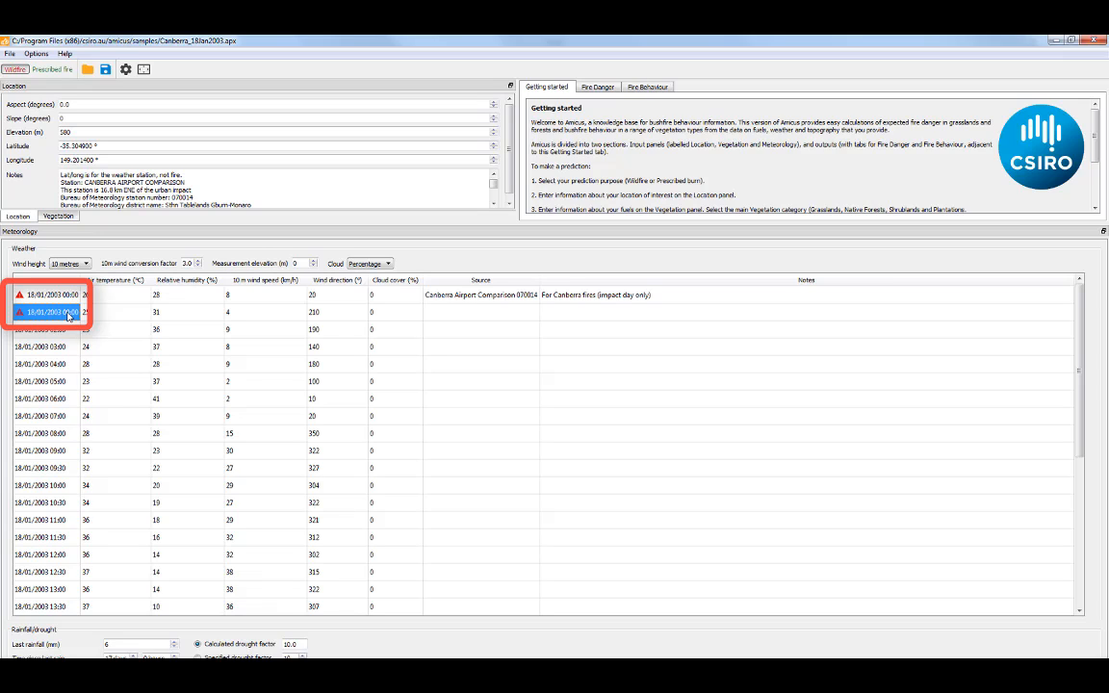
pyautogui.doubleClick(66, 314)
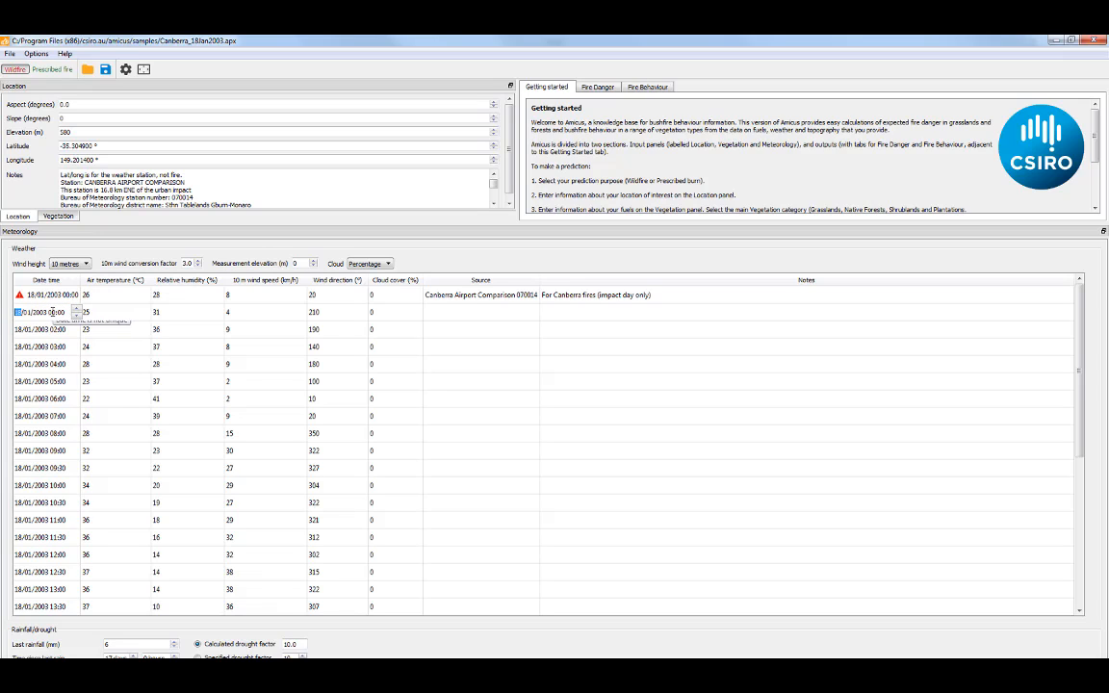
pyautogui.click(55, 312)
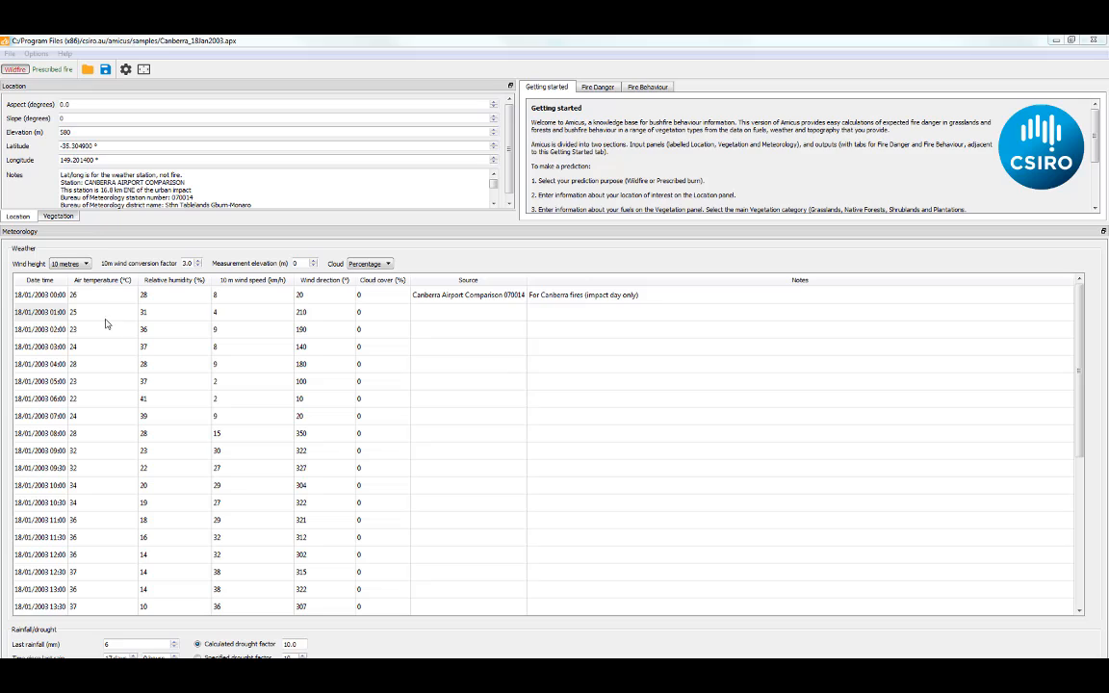
pyautogui.click(84, 264)
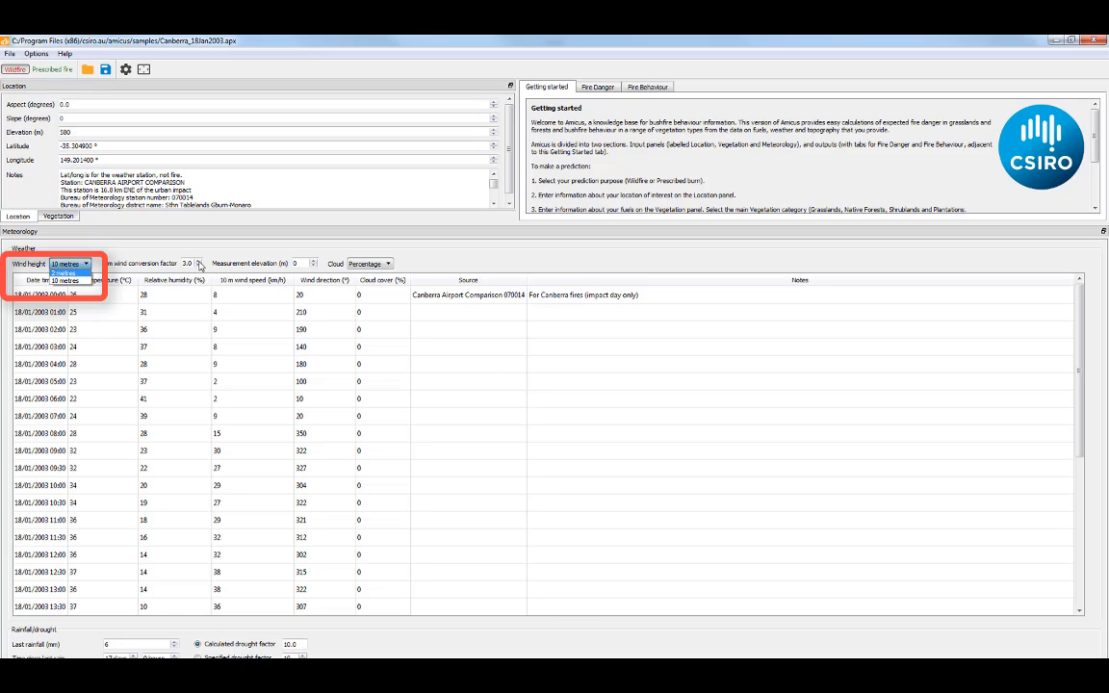
pyautogui.click(200, 263)
pyautogui.click(199, 262)
pyautogui.click(199, 262)
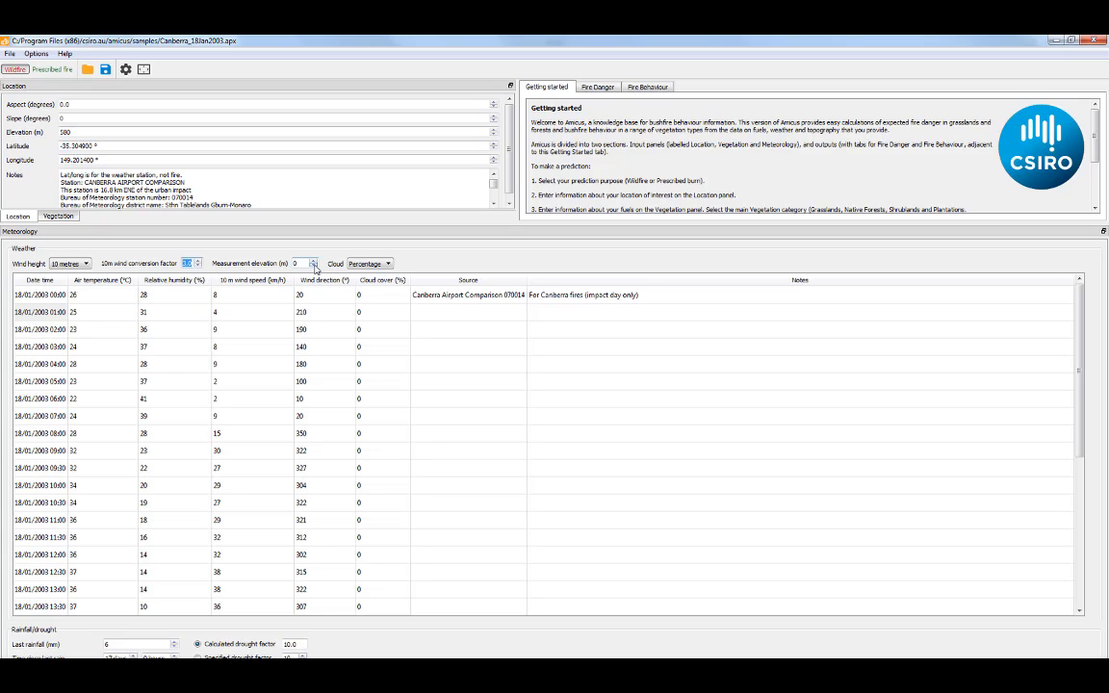
pyautogui.click(389, 266)
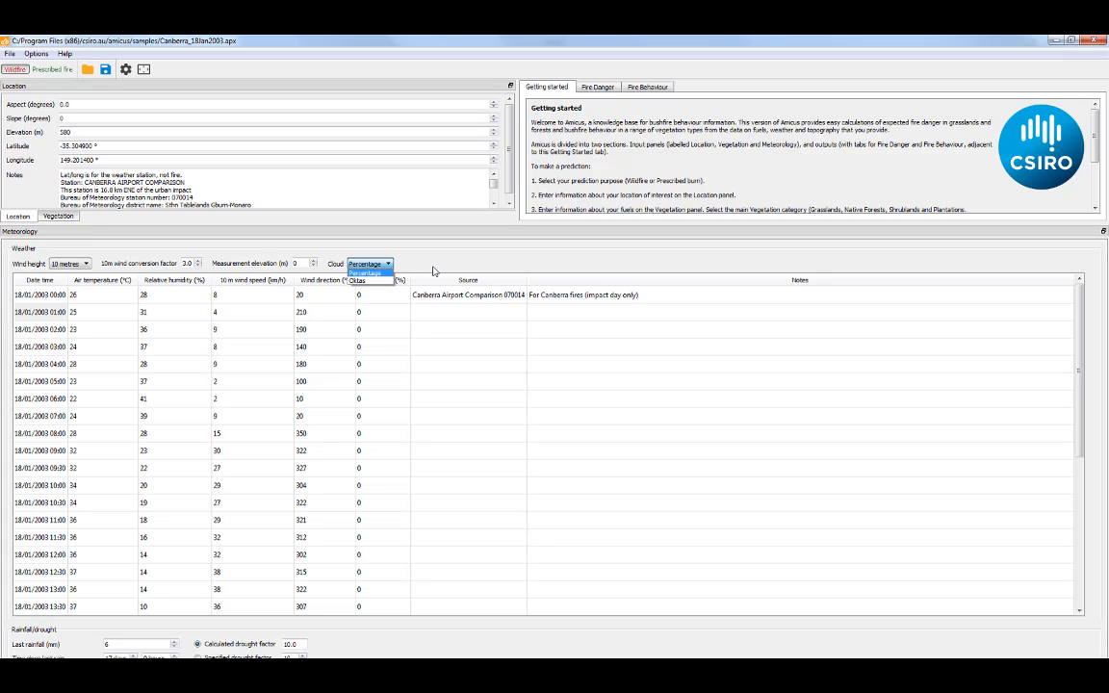
pyautogui.click(435, 272)
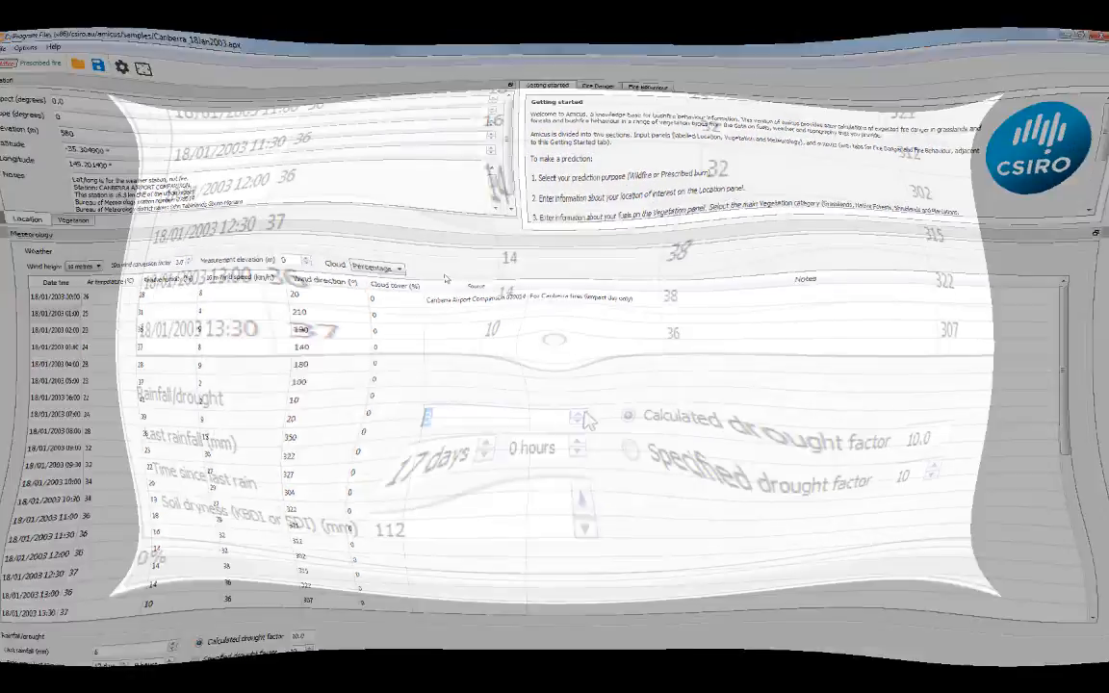
# Set last rainfall to 100 mm and raise soil dryness to 117
pyautogui.click(581, 427)
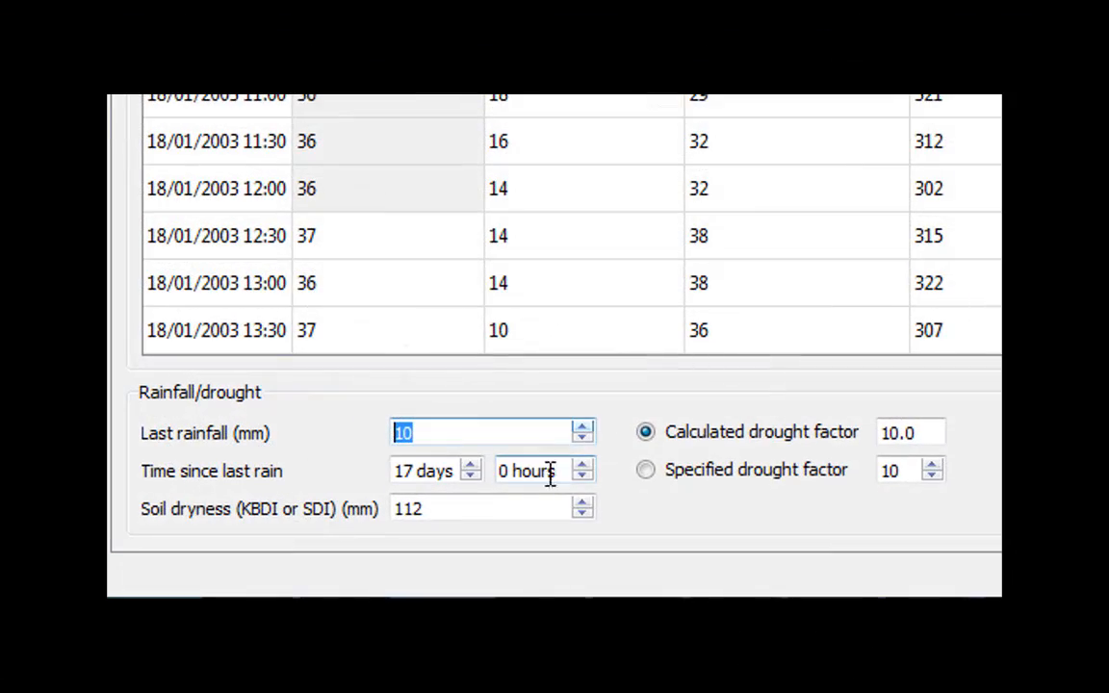
pyautogui.click(471, 466)
pyautogui.click(471, 466)
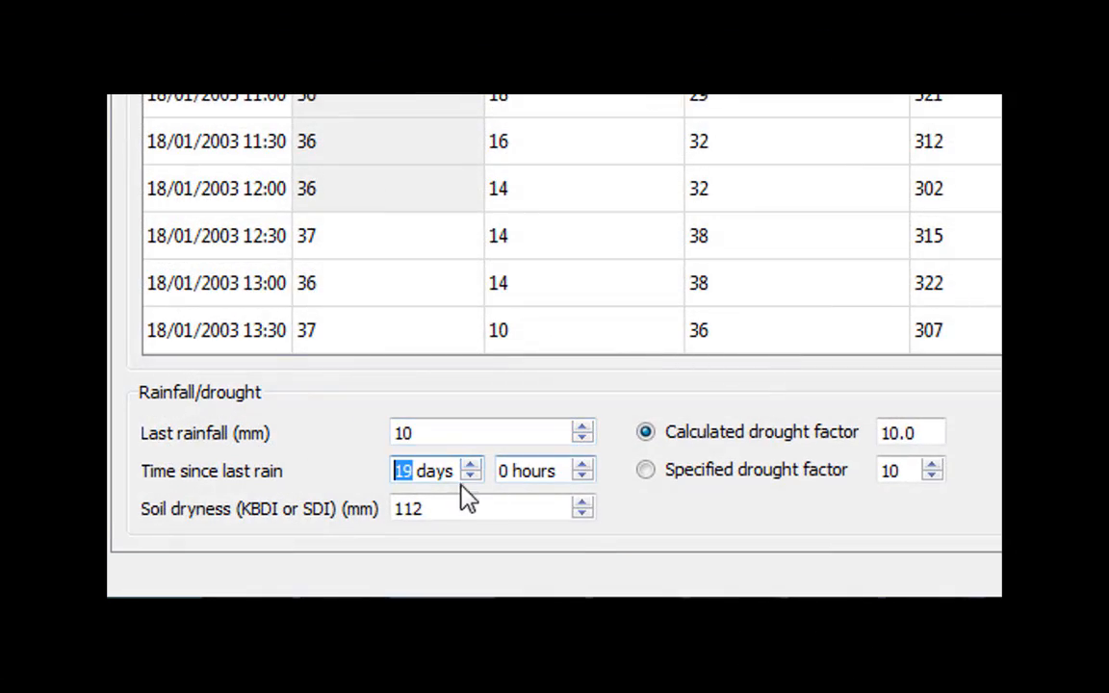
pyautogui.click(583, 505)
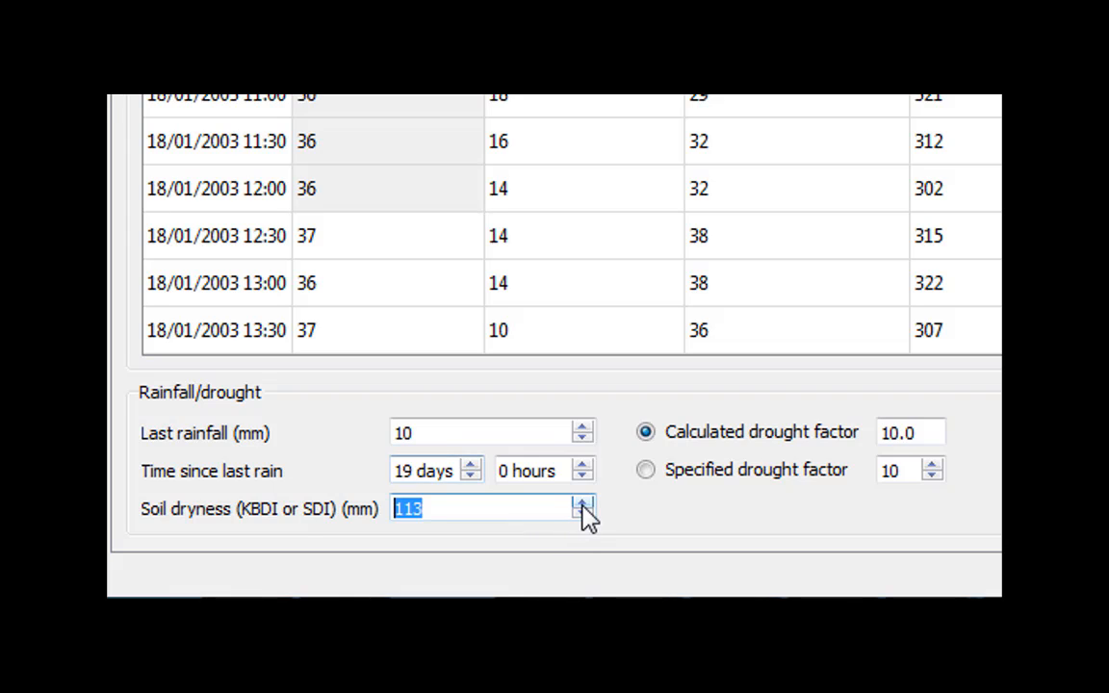
pyautogui.click(583, 504)
pyautogui.click(582, 505)
pyautogui.click(583, 505)
pyautogui.click(583, 505)
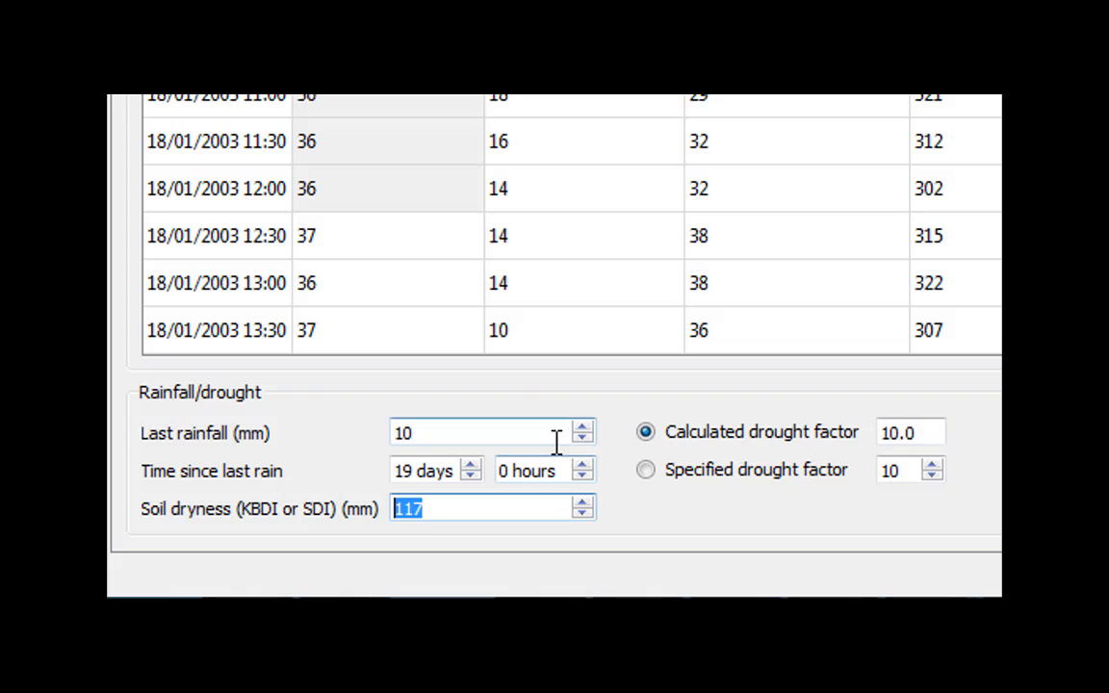
pyautogui.click(448, 432)
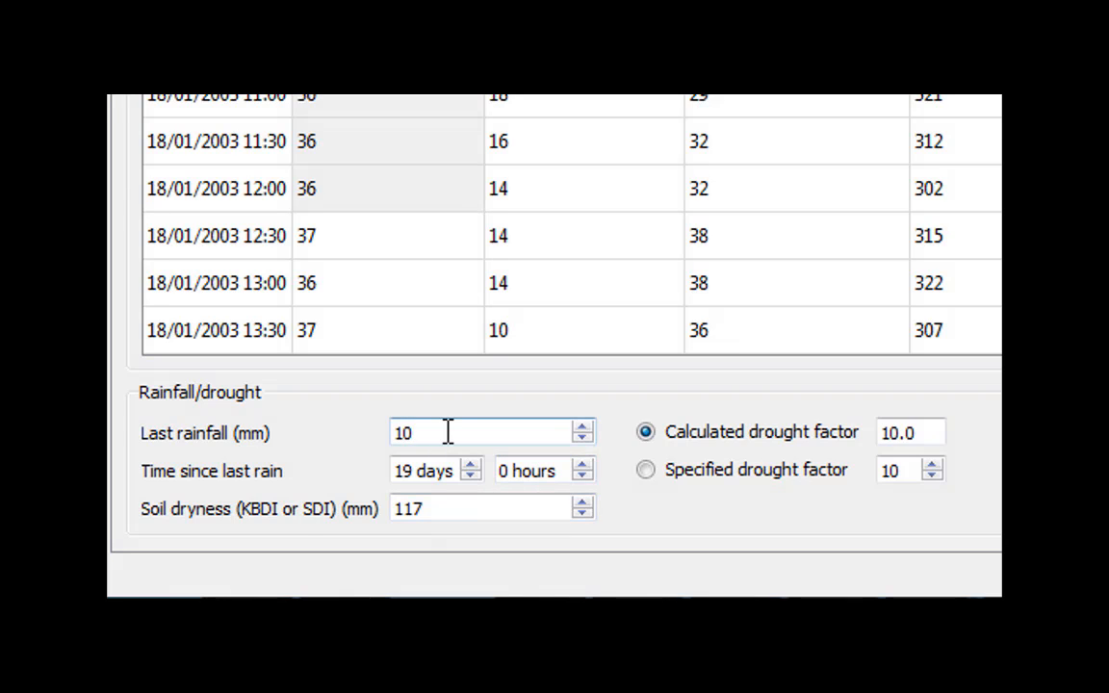
pyautogui.write('0')
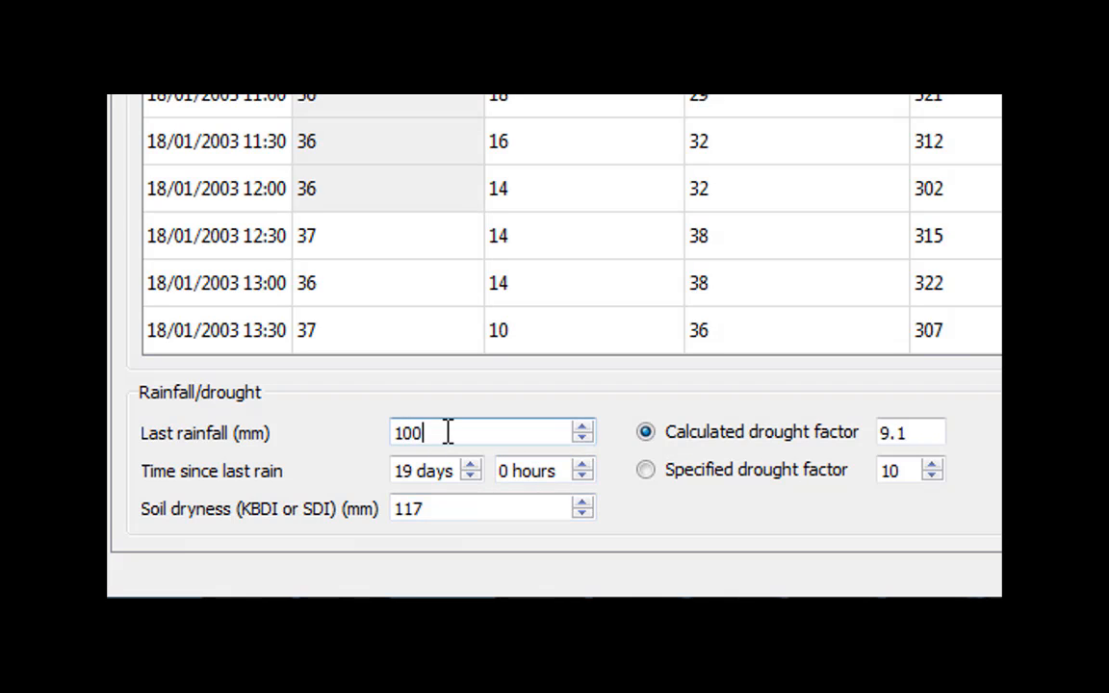
# Switch to a specified drought factor and set it to 5
pyautogui.click(647, 470)
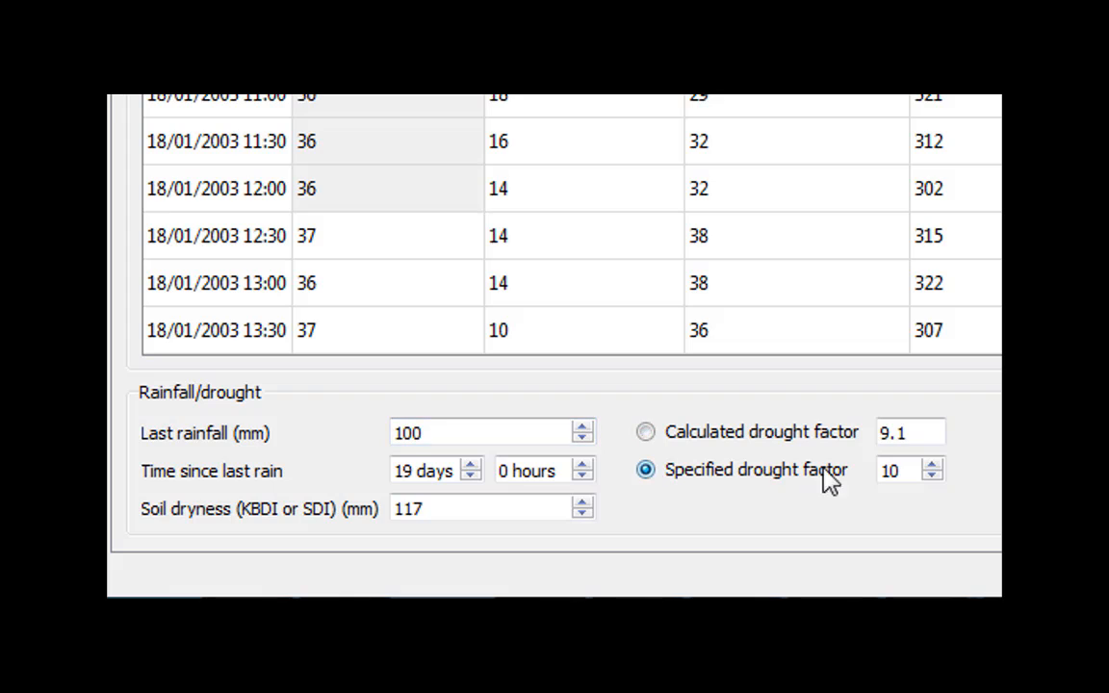
pyautogui.click(931, 475)
pyautogui.click(932, 475)
pyautogui.click(931, 475)
pyautogui.click(932, 475)
pyautogui.click(931, 474)
pyautogui.click(931, 475)
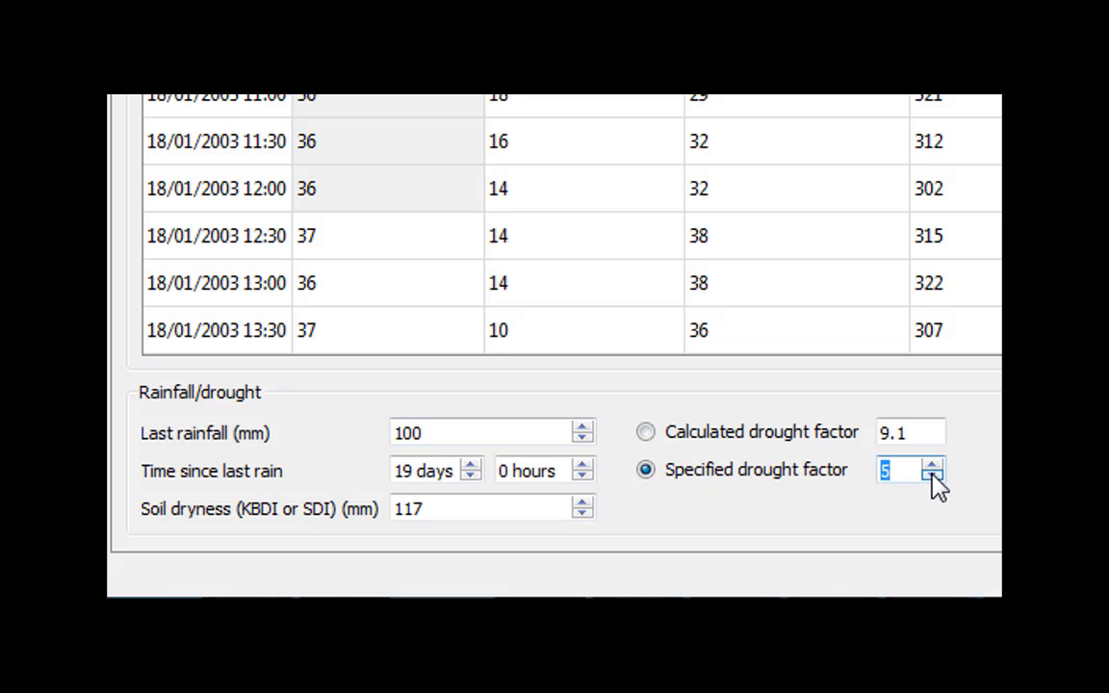
pyautogui.click(931, 464)
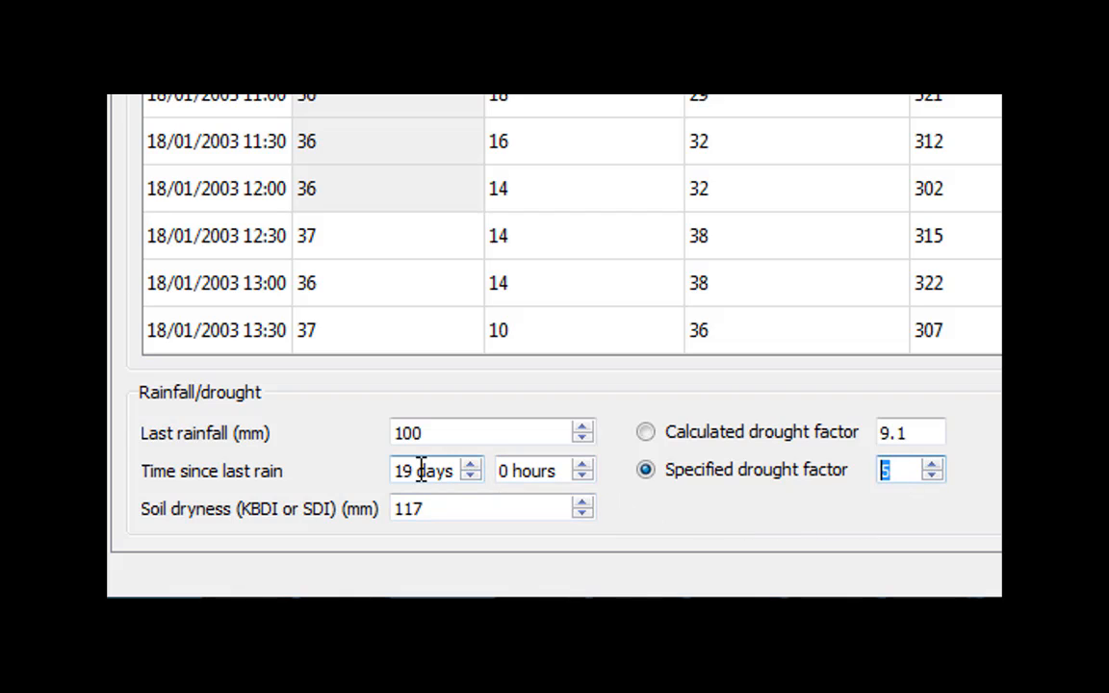
# Set the time since last rain to 0 days 6 hours
pyautogui.moveTo(453, 471); pyautogui.dragTo(329, 471)
pyautogui.write('0')
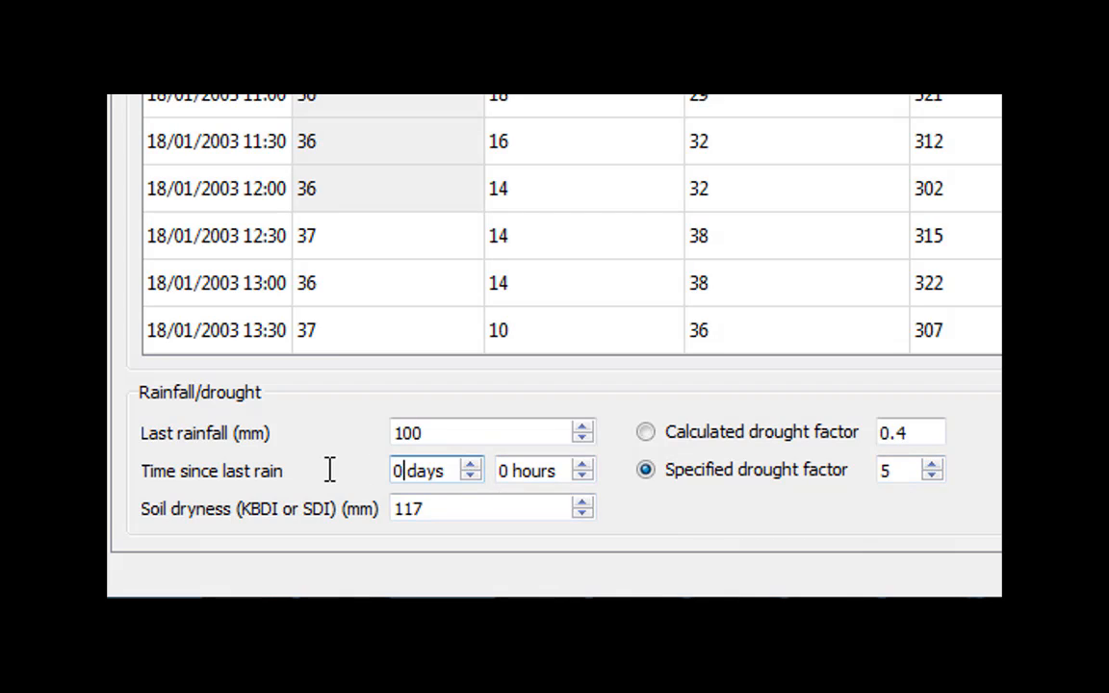
pyautogui.click(583, 466)
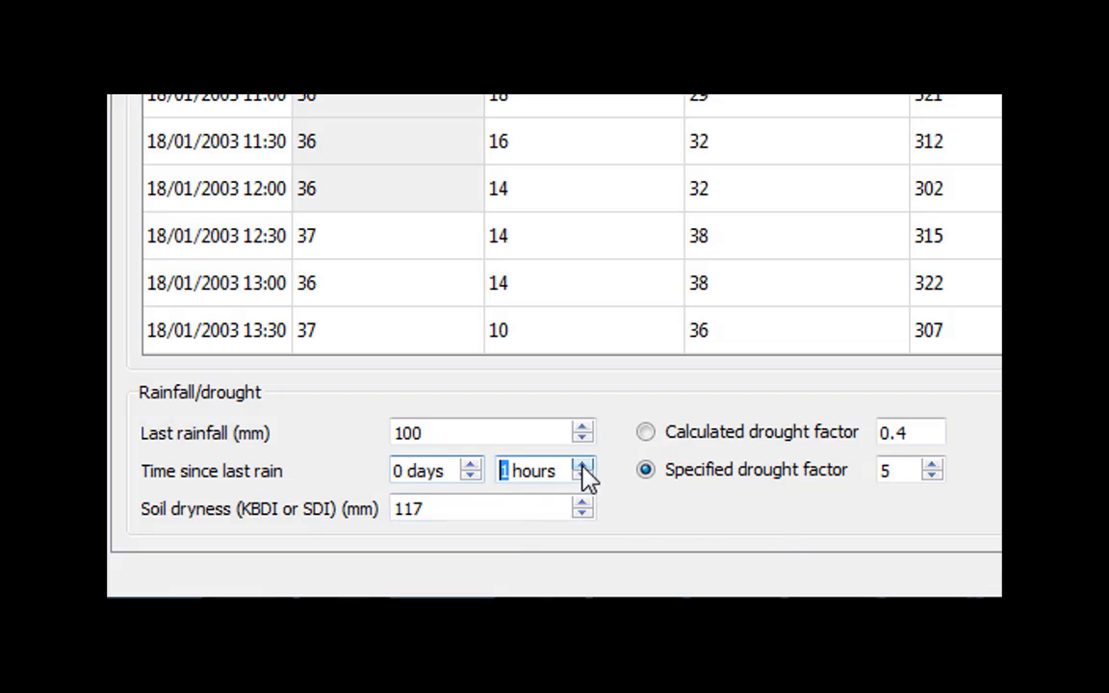
pyautogui.click(583, 466)
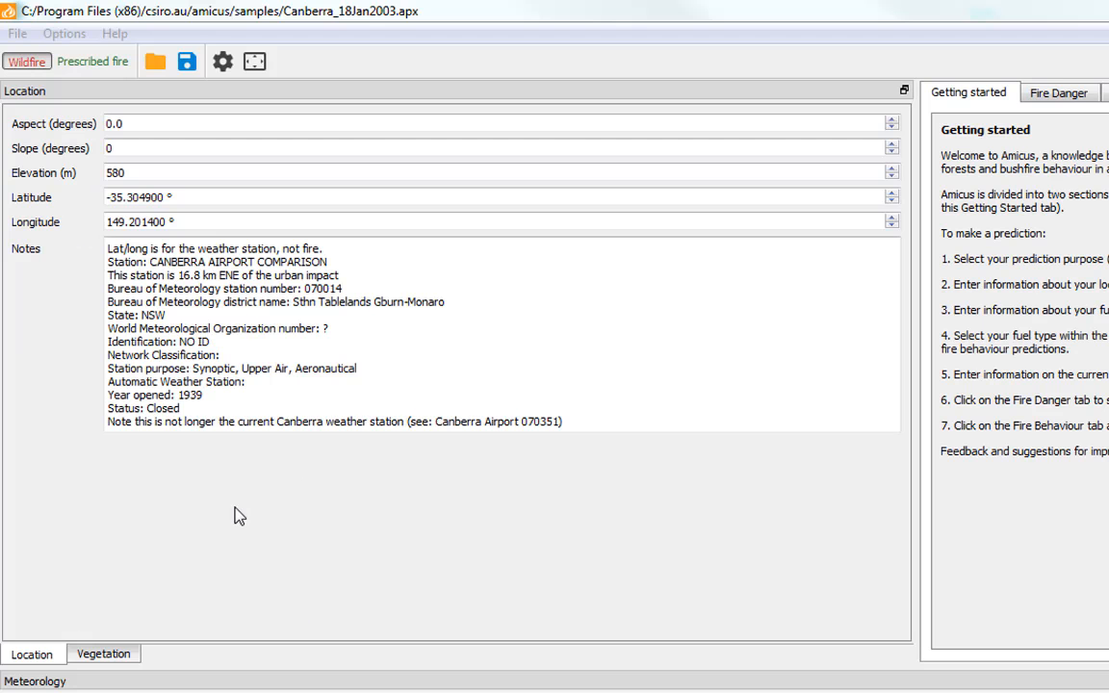
# Show the Vegetation inputs and browse the Native Forest, Shrubland and Plantations tabs
pyautogui.click(129, 654)
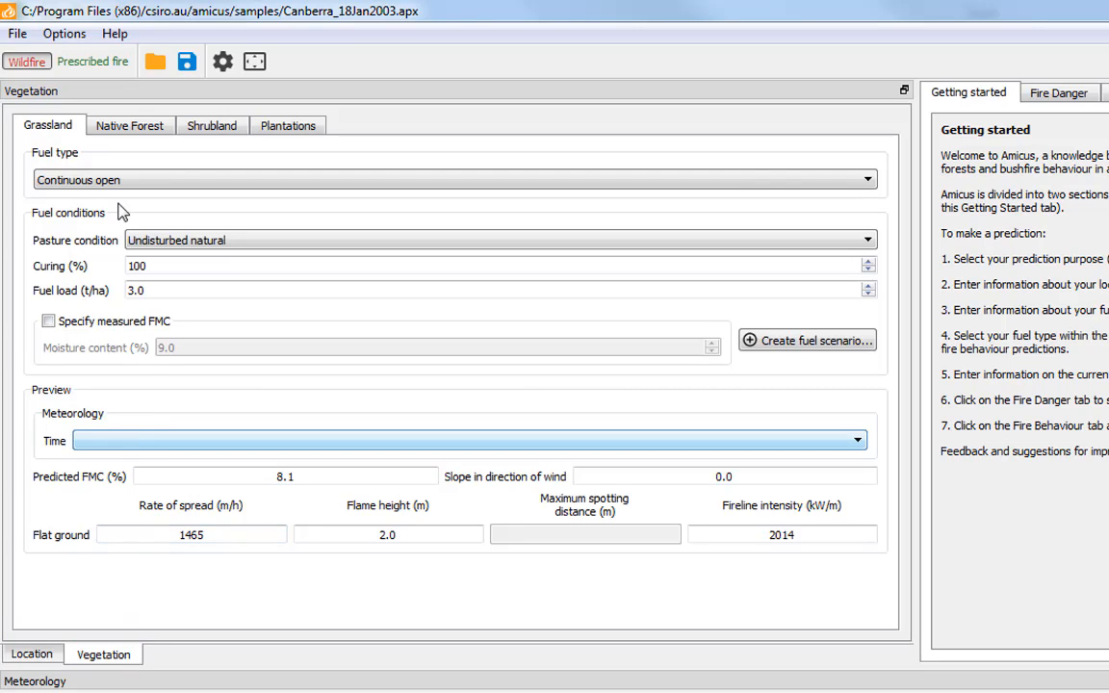
pyautogui.click(99, 131)
pyautogui.click(202, 131)
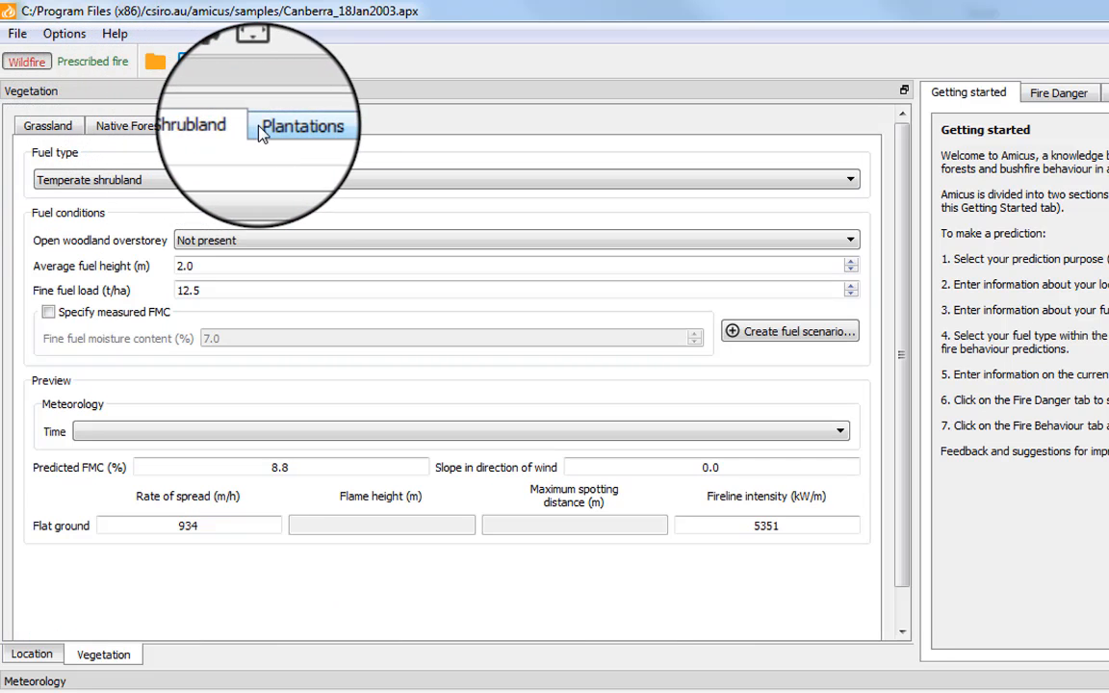
pyautogui.click(284, 126)
pyautogui.click(67, 128)
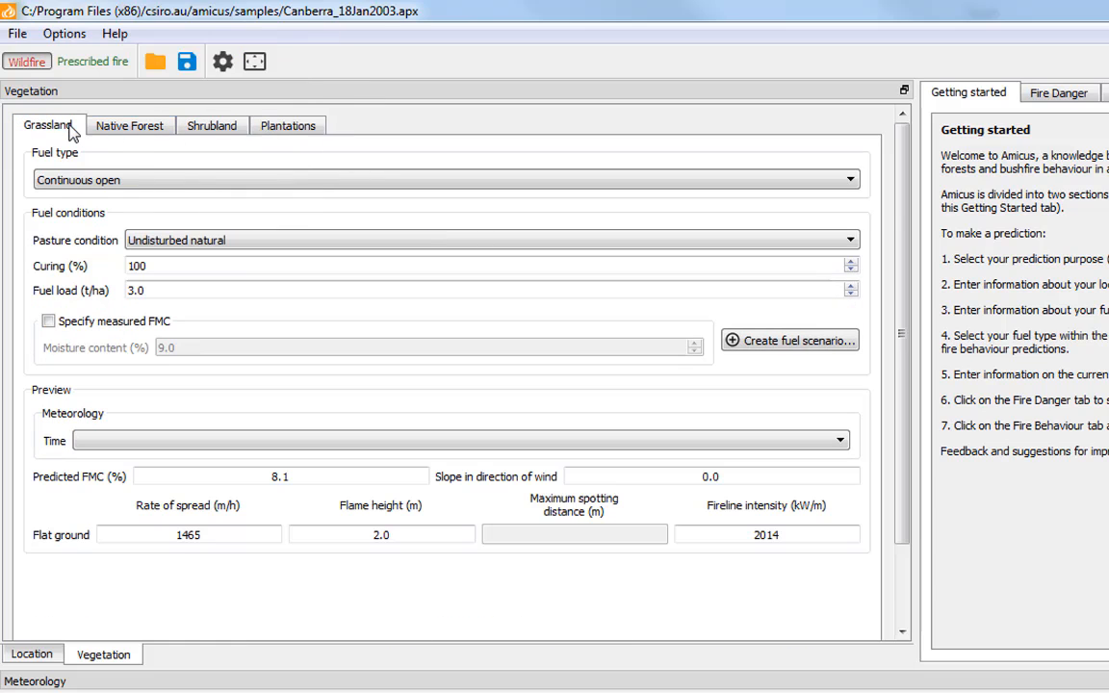
# List the fuel types for Grassland, Native Forest, Shrubland and Plantations, ending on Grassland
pyautogui.click(136, 180)
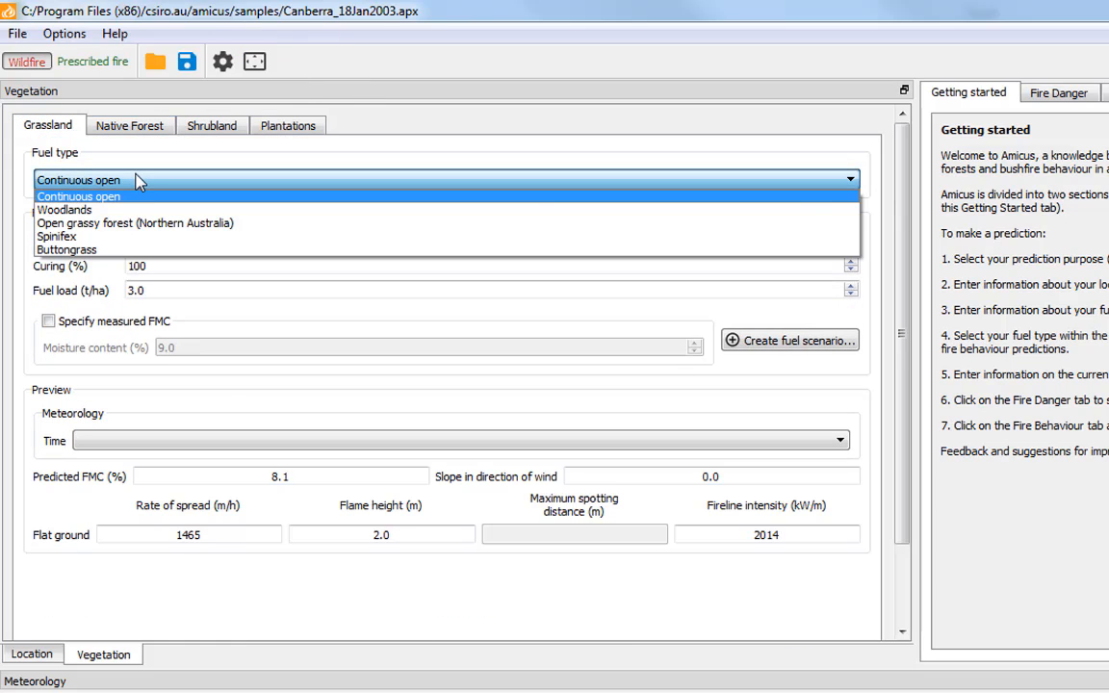
pyautogui.click(135, 128)
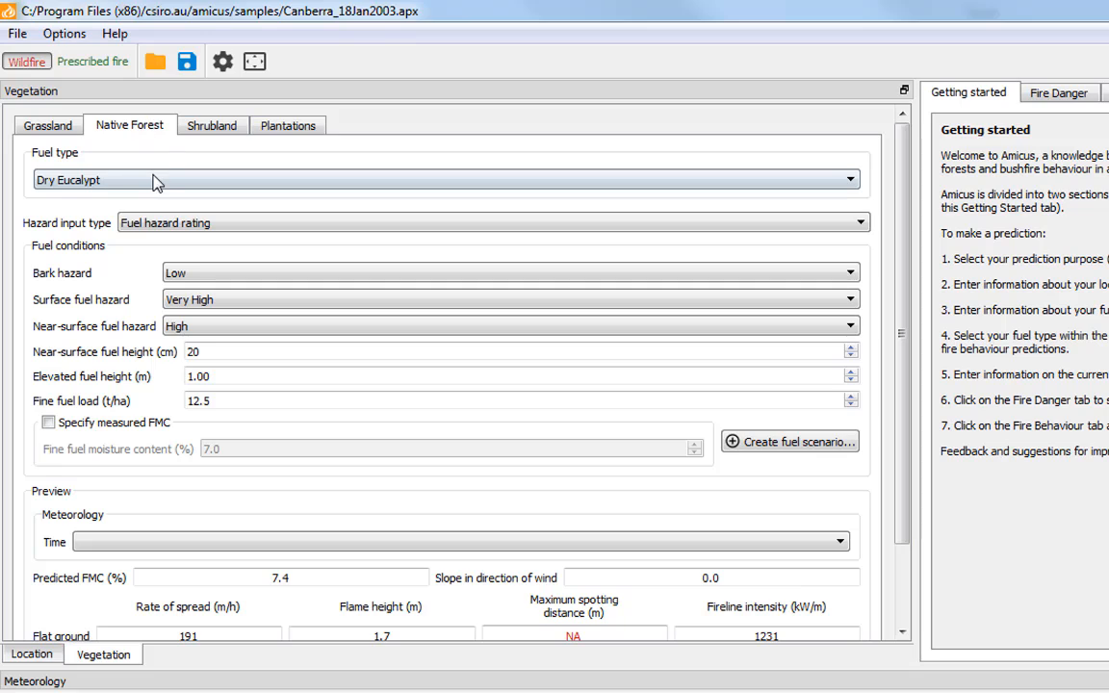
pyautogui.click(152, 179)
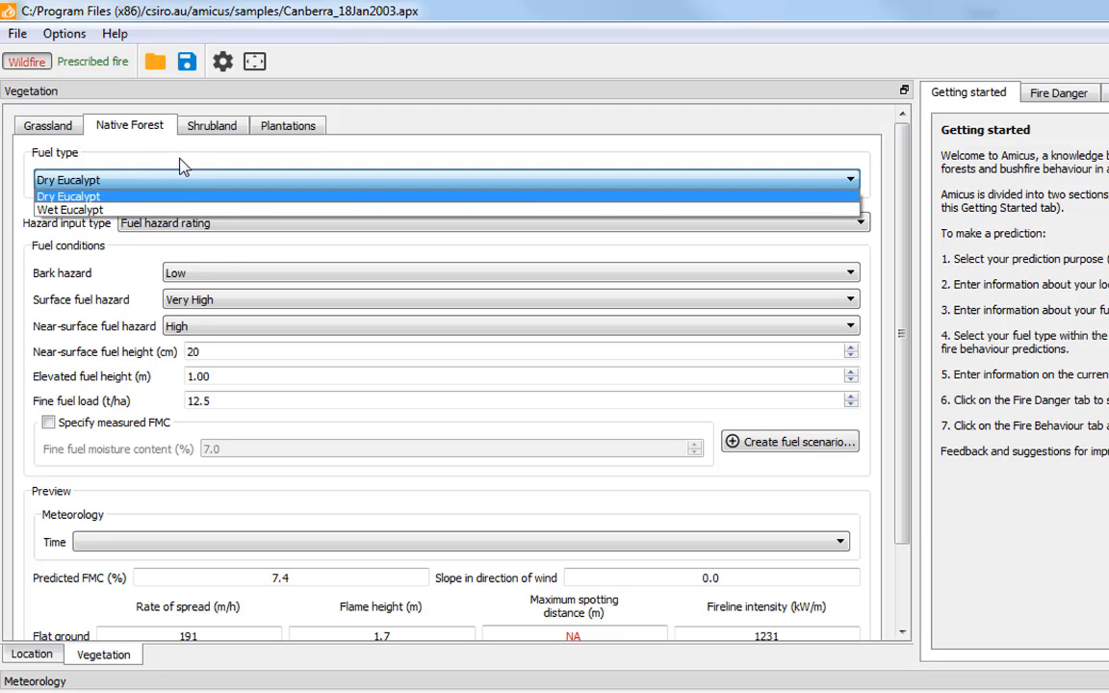
pyautogui.click(197, 135)
pyautogui.click(198, 181)
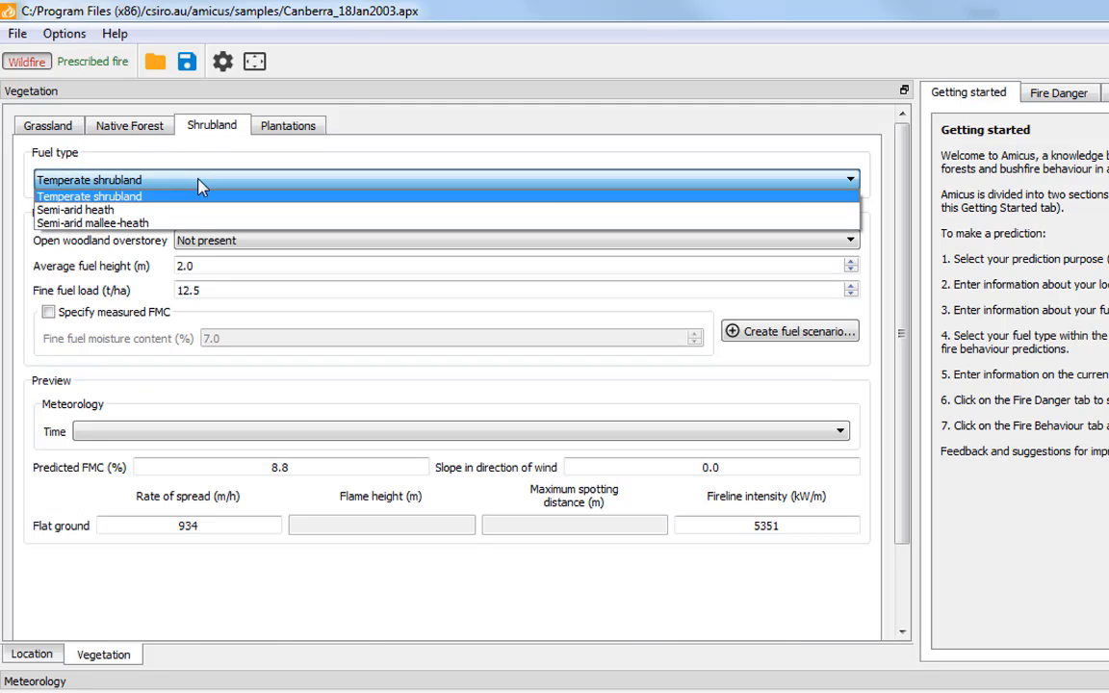
pyautogui.click(275, 131)
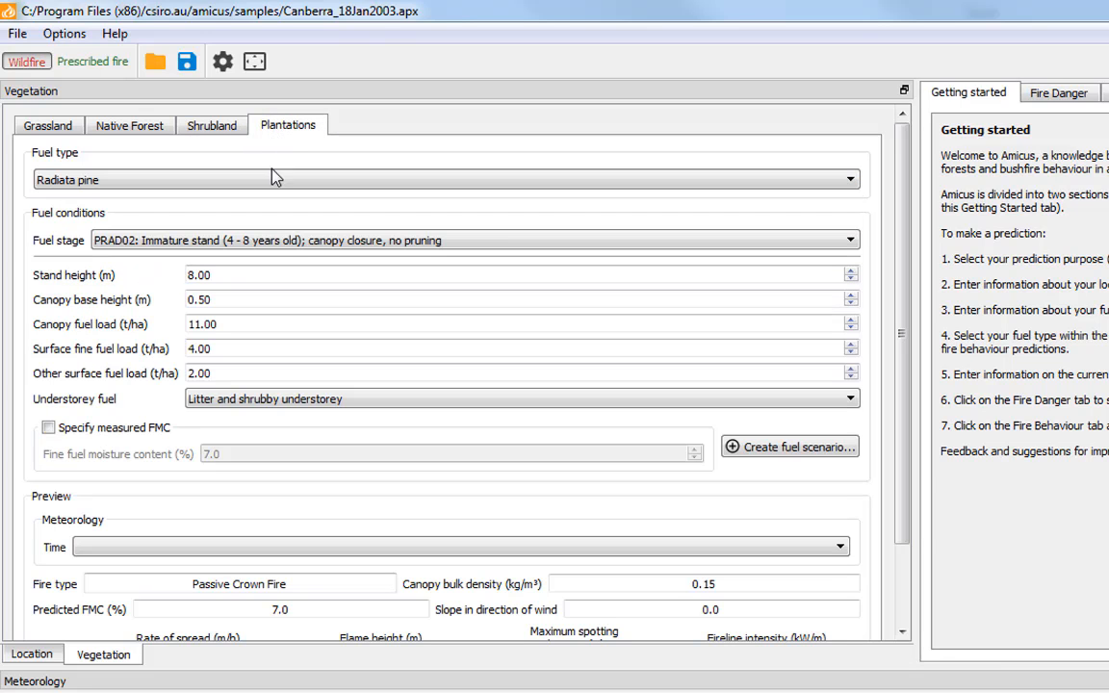
pyautogui.click(272, 179)
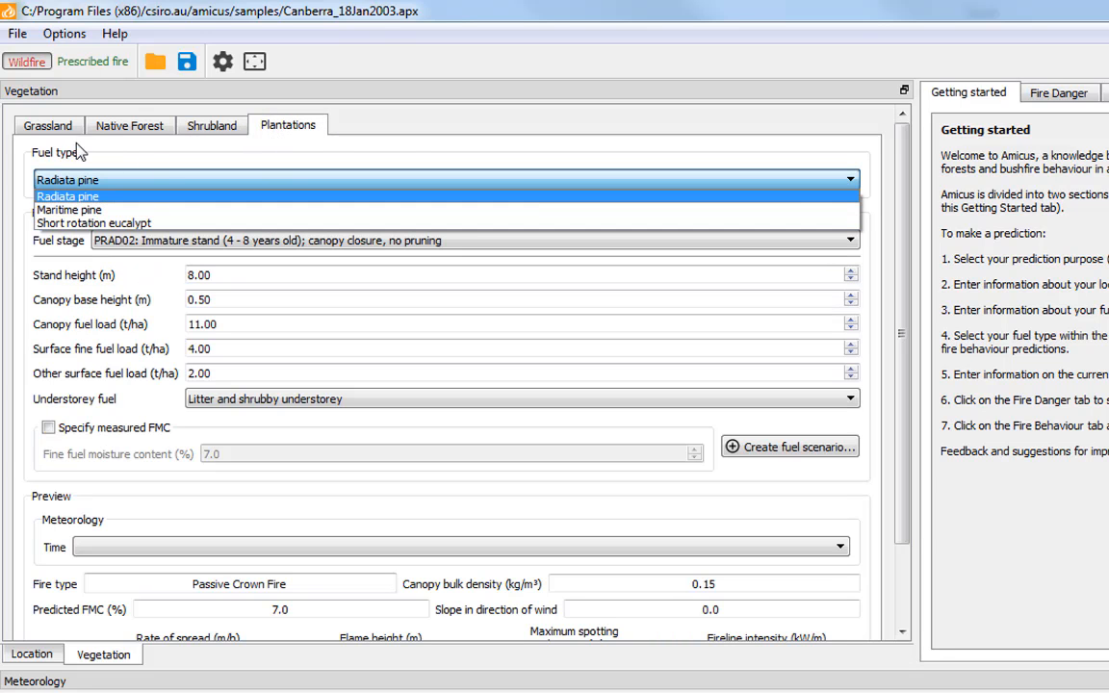
pyautogui.click(48, 127)
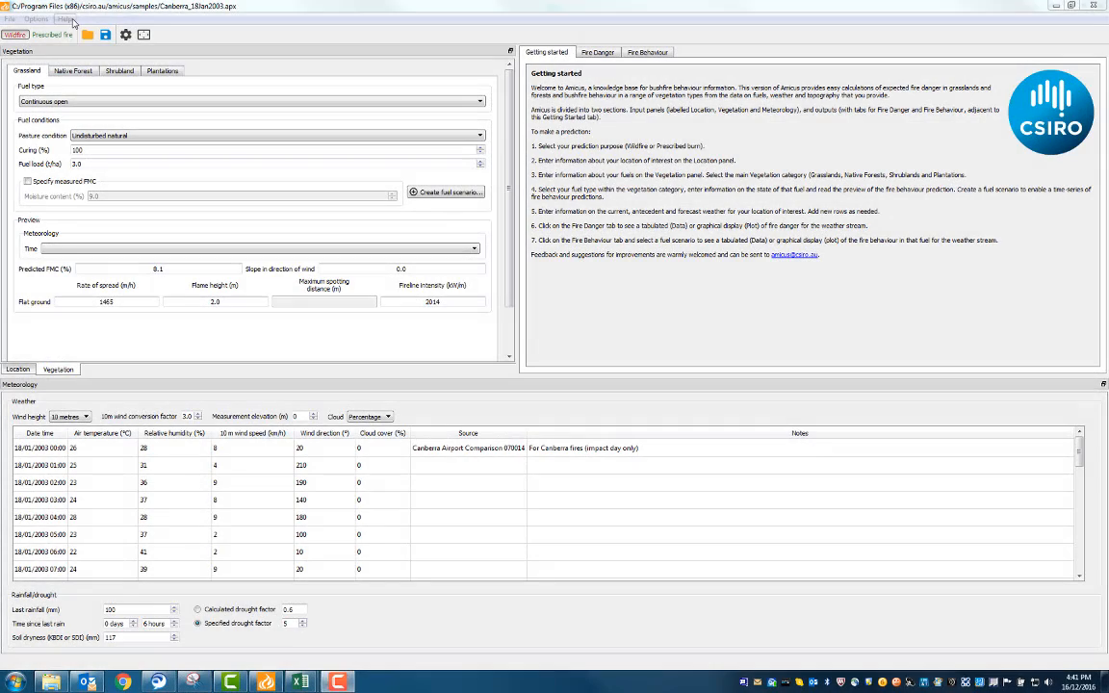
# Read the 'Fire Models used in Amicus' description from Help, then close it
pyautogui.click(115, 33)
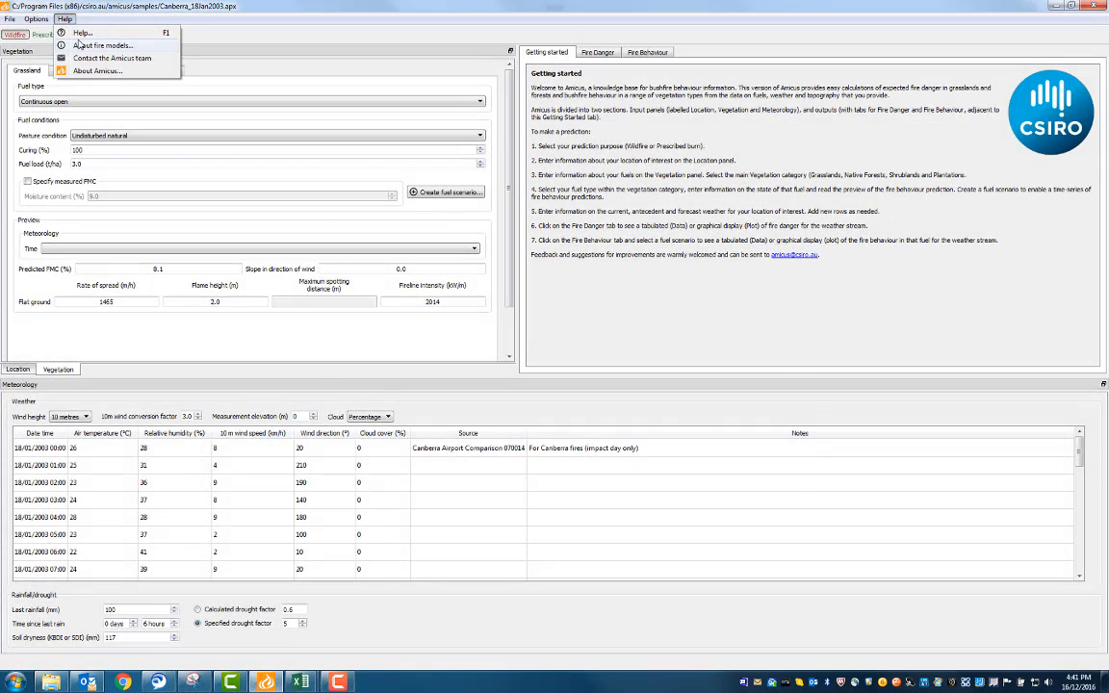
pyautogui.click(89, 46)
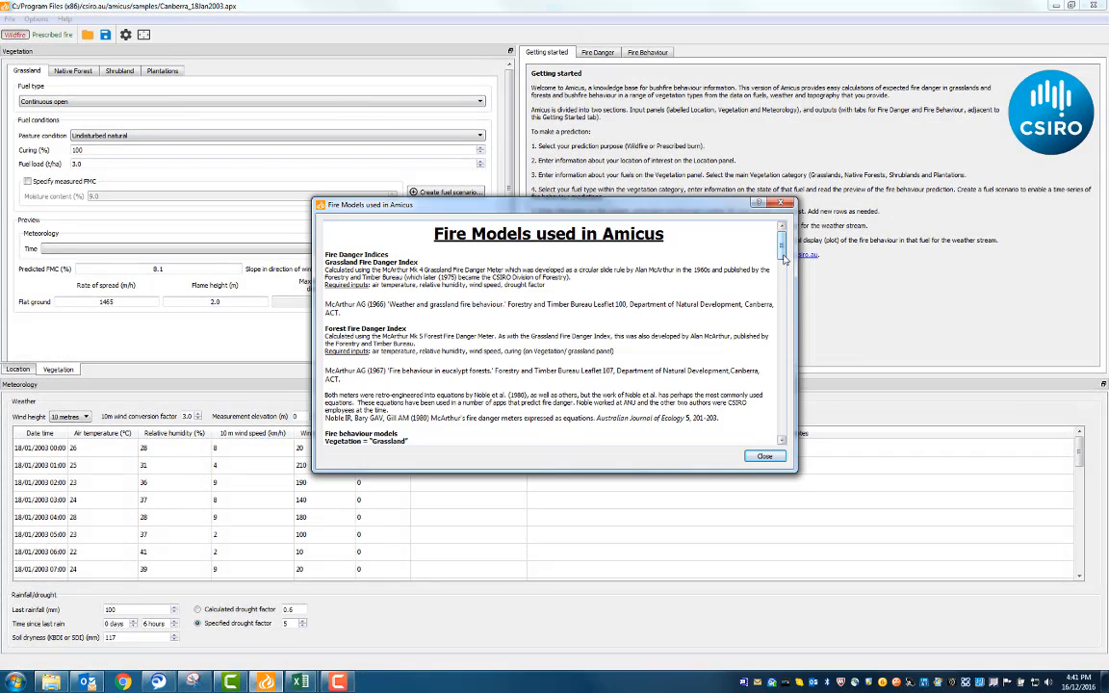
pyautogui.moveTo(784, 256); pyautogui.dragTo(789, 441)
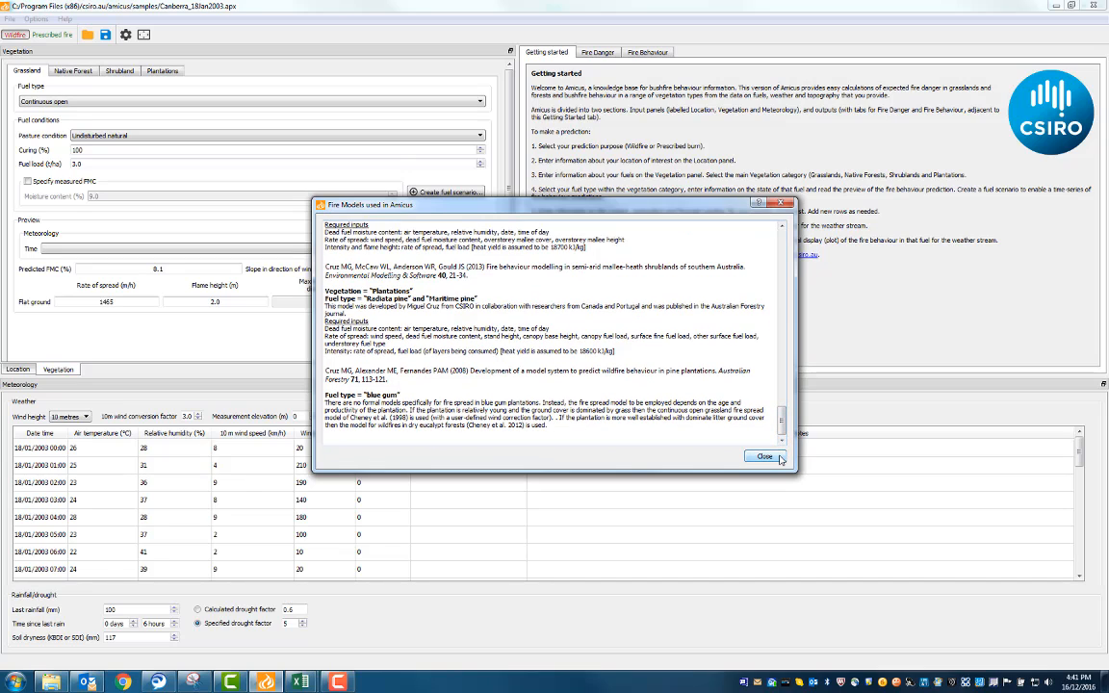
pyautogui.click(765, 456)
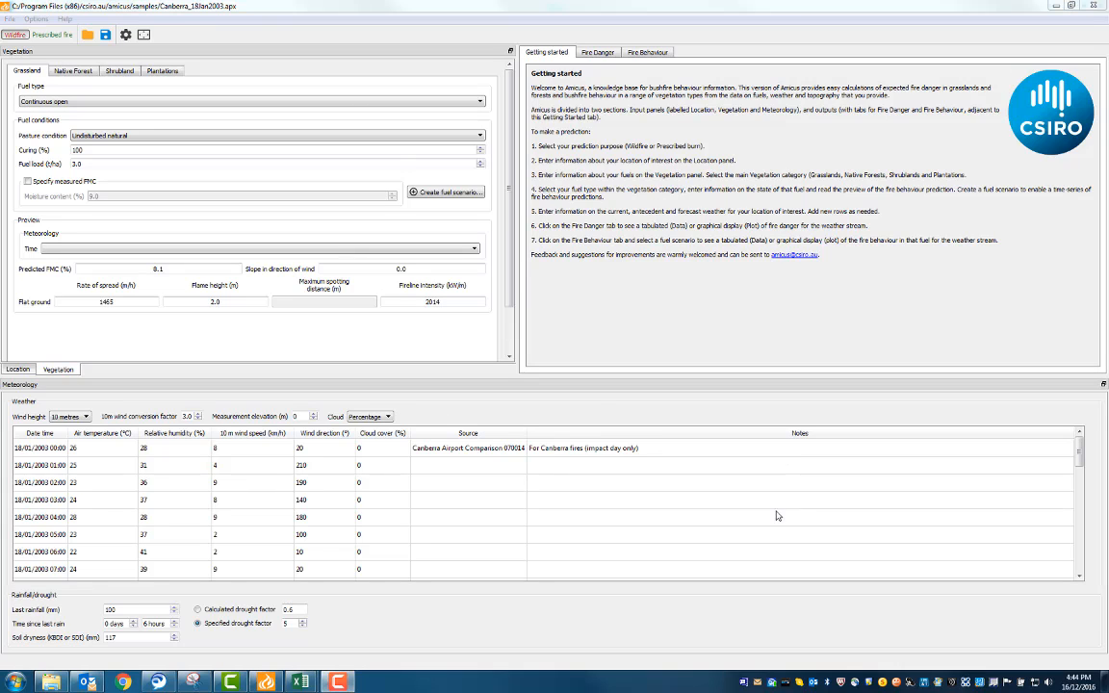
pyautogui.click(483, 104)
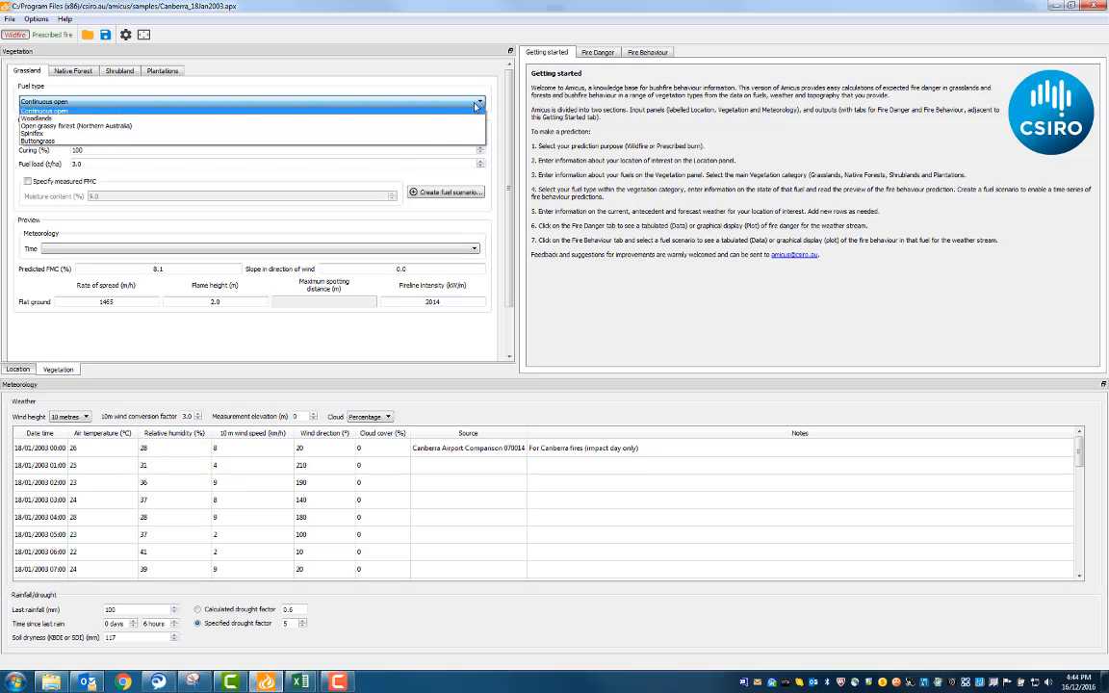
pyautogui.click(449, 140)
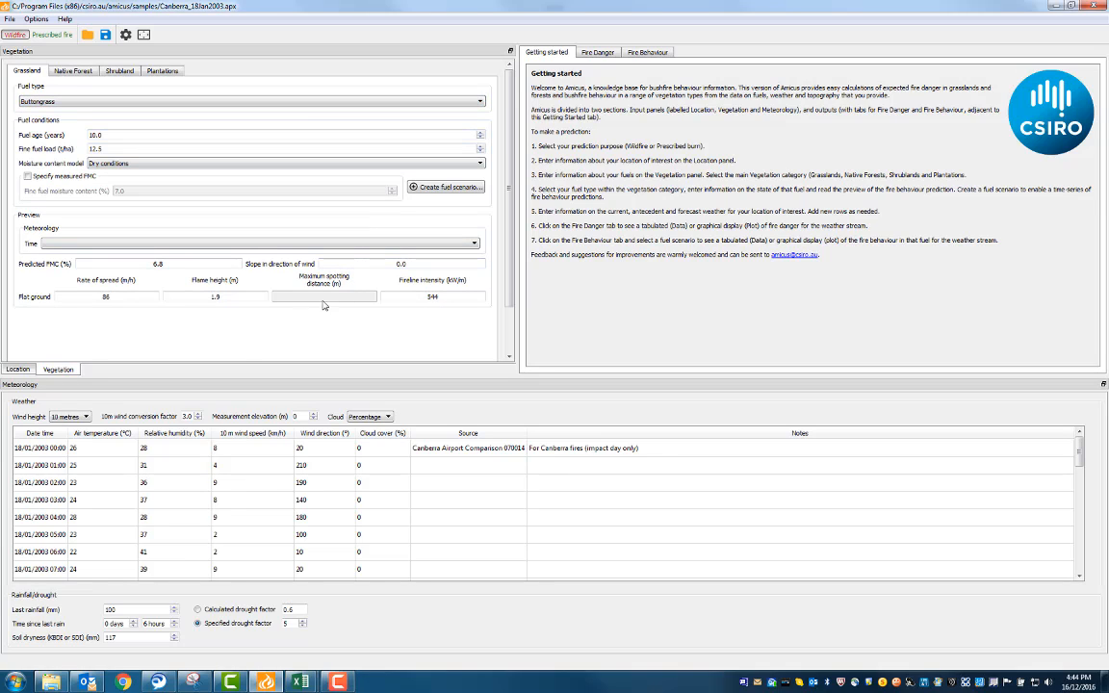
pyautogui.click(174, 626)
pyautogui.click(42, 101)
pyautogui.click(60, 109)
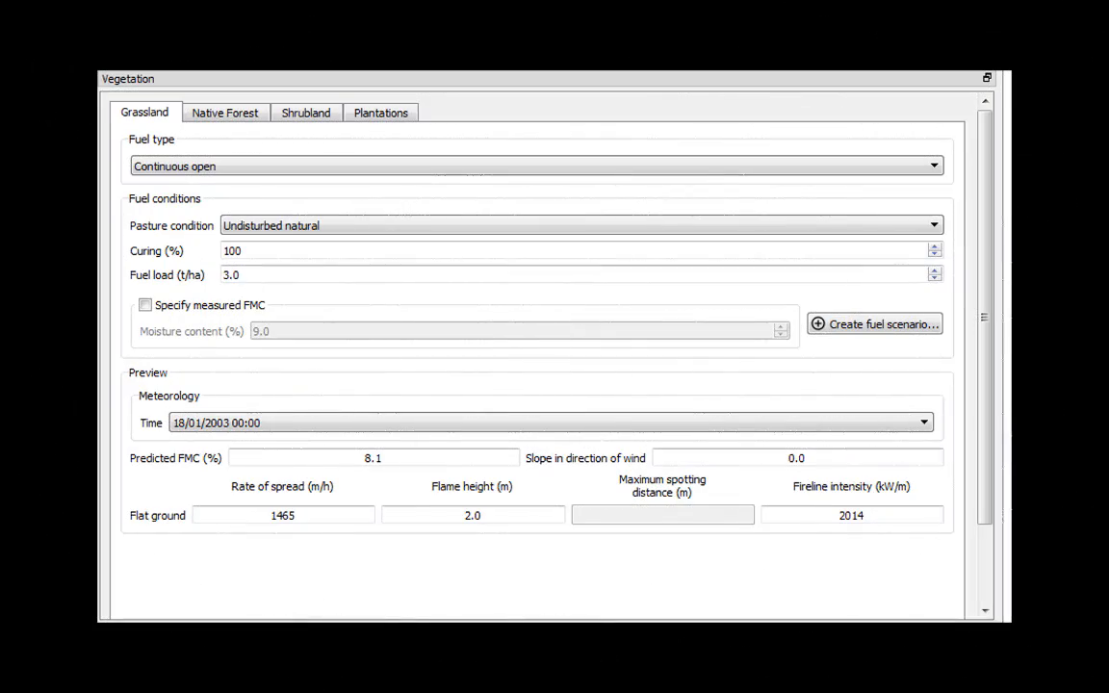
# Switch the grassland preview time to 18/01/2003 13:30, after briefly trying 02:00
pyautogui.click(925, 423)
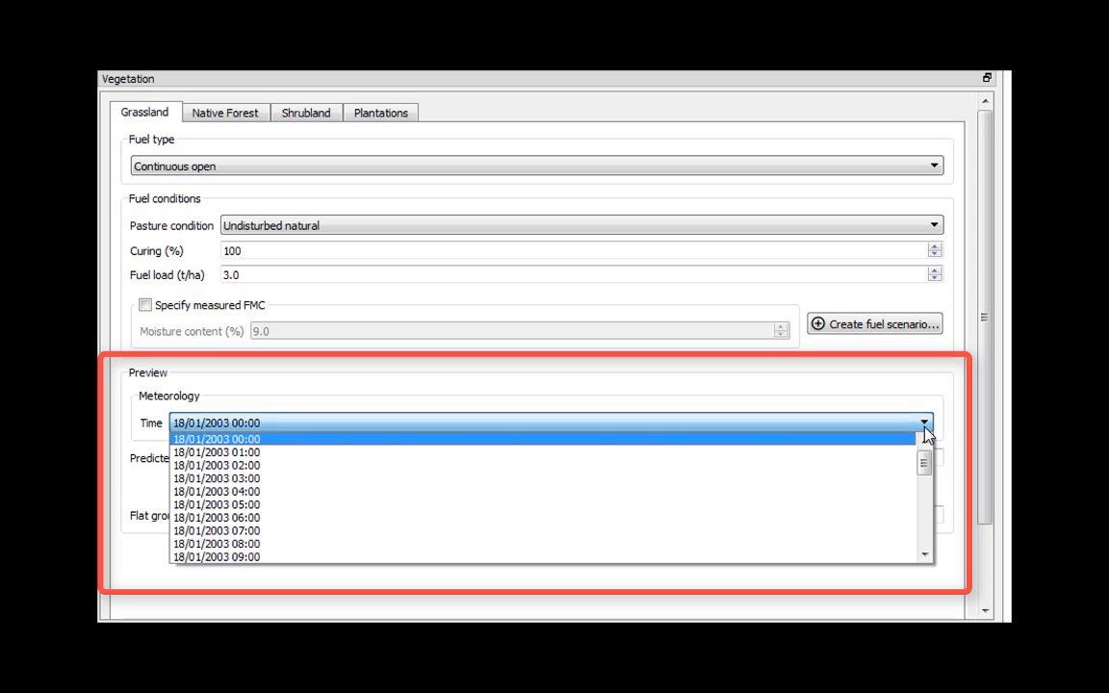
pyautogui.click(905, 466)
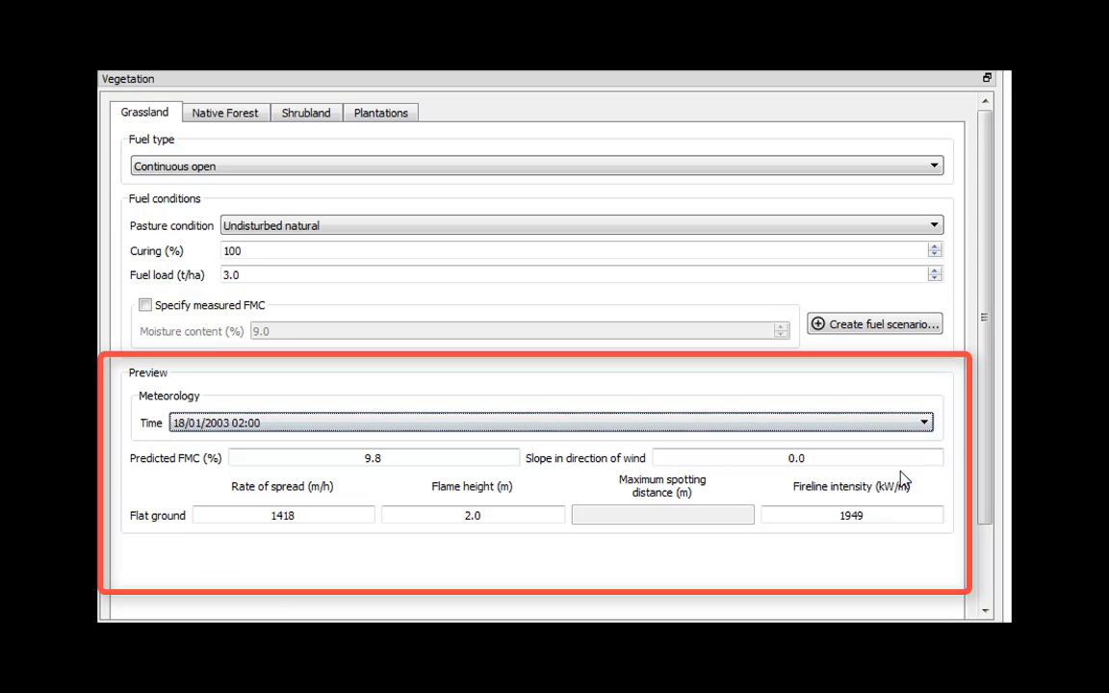
pyautogui.click(925, 424)
pyautogui.scroll(-6, 893, 530)
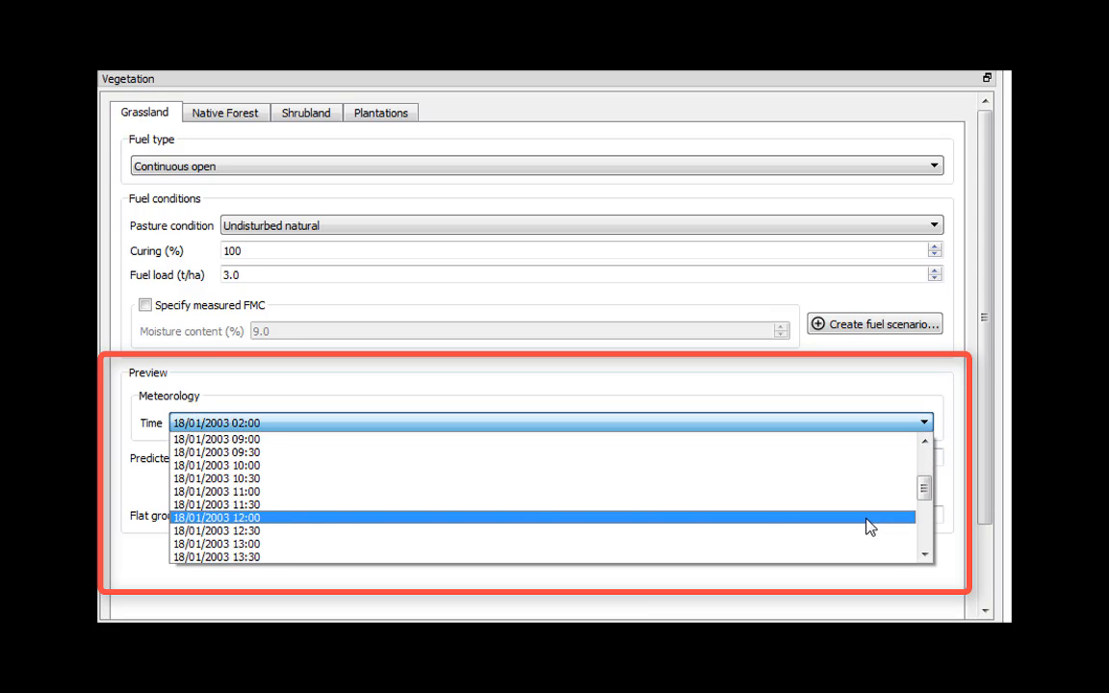
pyautogui.scroll(-1, 858, 529)
pyautogui.click(858, 528)
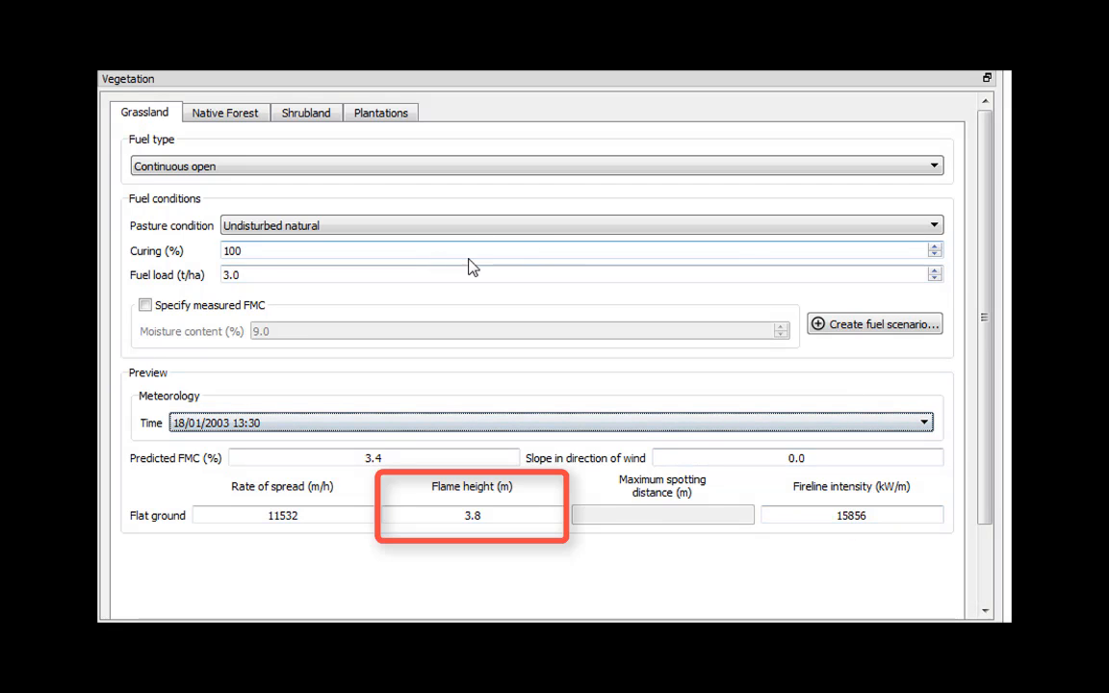
# Try lowering curing to 84% and the fuel load to 1.0 t/ha
pyautogui.click(934, 254)
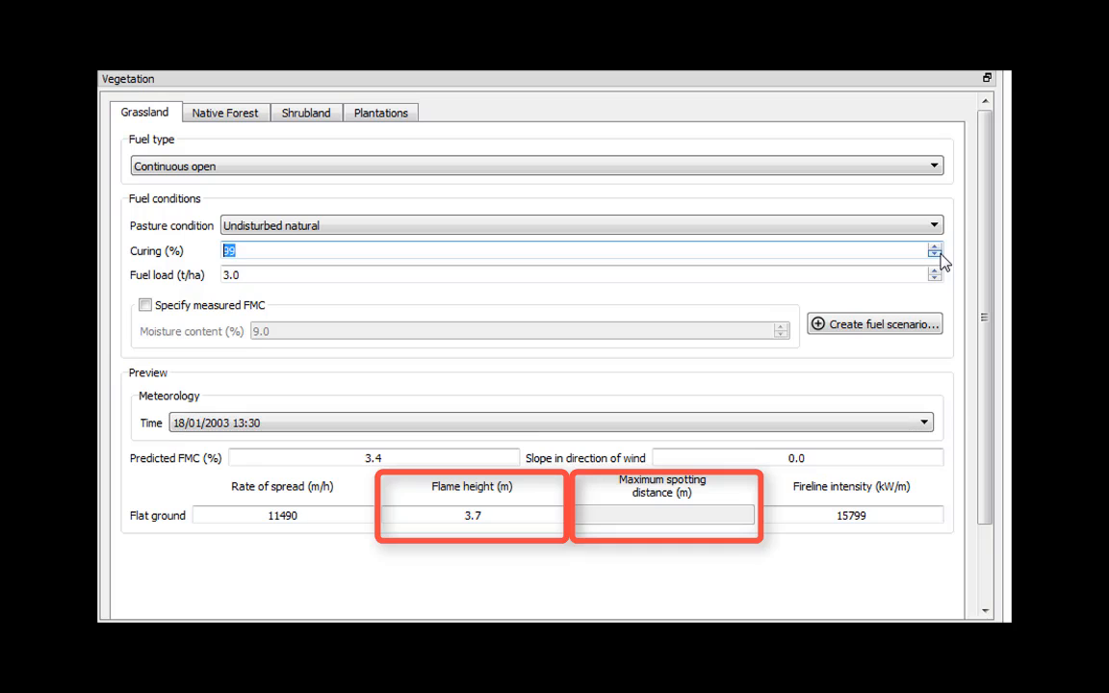
pyautogui.click(934, 254)
pyautogui.click(934, 254)
pyautogui.click(934, 254)
pyautogui.click(934, 254)
pyautogui.click(934, 255)
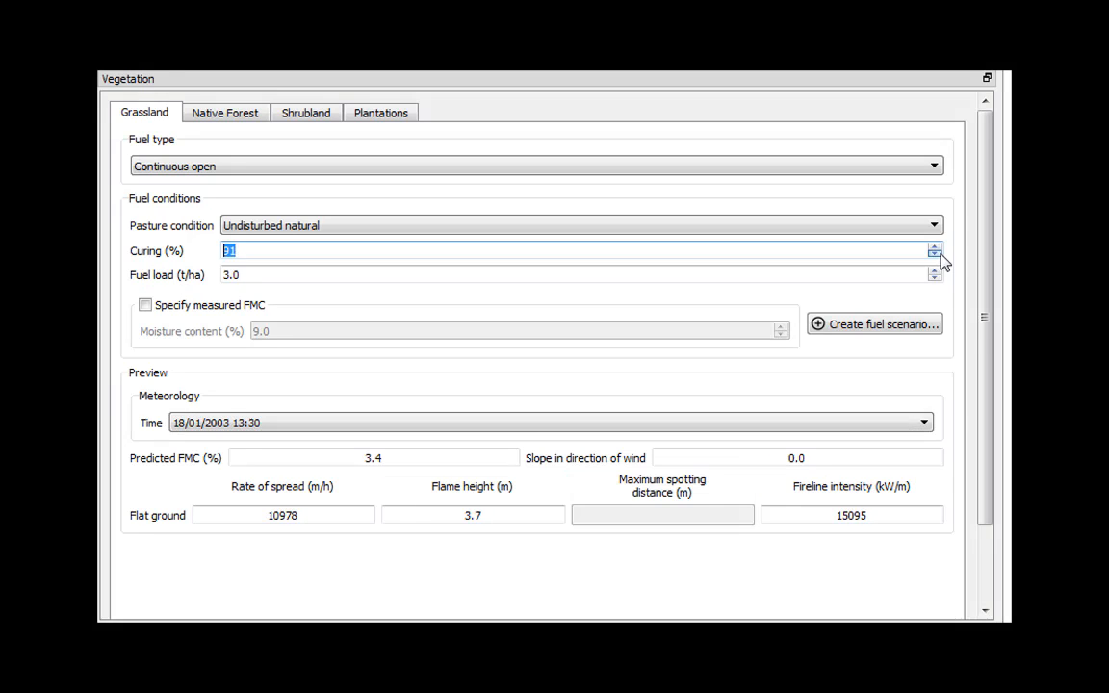
pyautogui.click(934, 255)
pyautogui.click(934, 254)
pyautogui.click(934, 254)
pyautogui.click(934, 254)
pyautogui.click(934, 254)
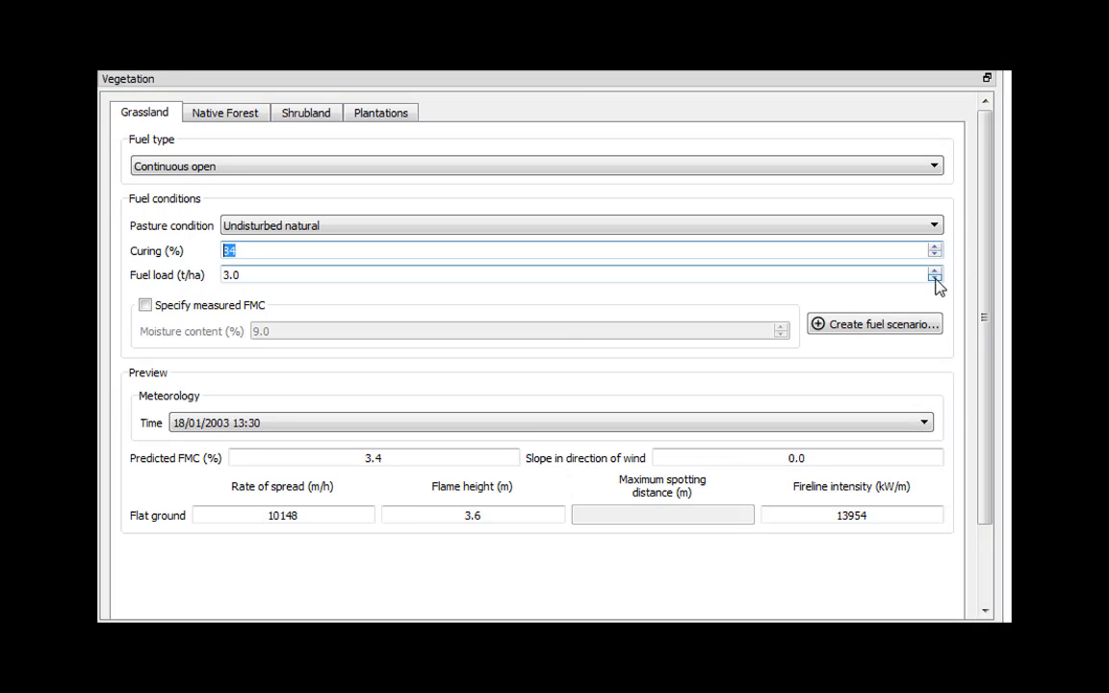
pyautogui.click(934, 279)
pyautogui.click(934, 278)
# Try the Cut/Grazed pasture condition and keep Continuous open as the grassland fuel type
pyautogui.click(934, 227)
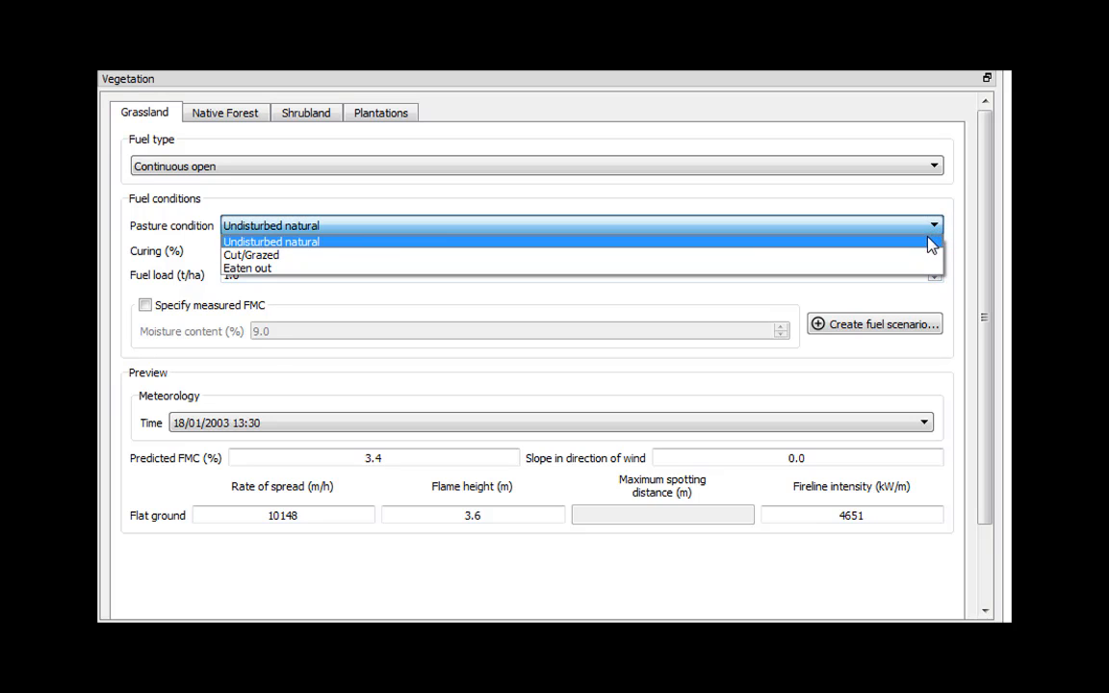
pyautogui.click(919, 256)
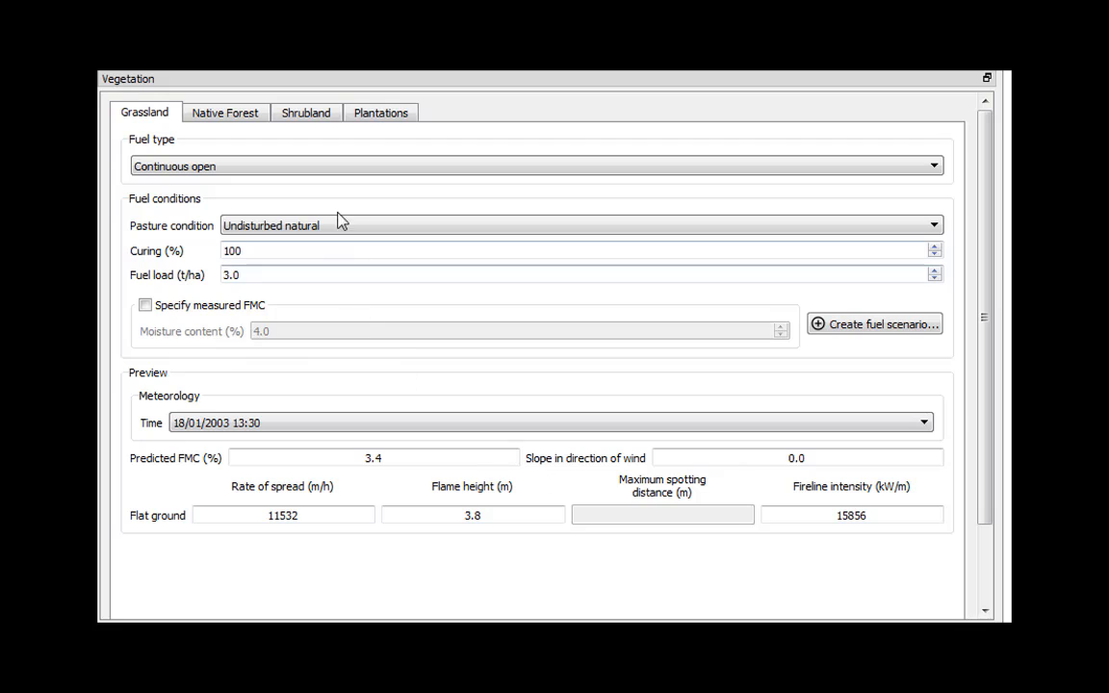
pyautogui.click(336, 173)
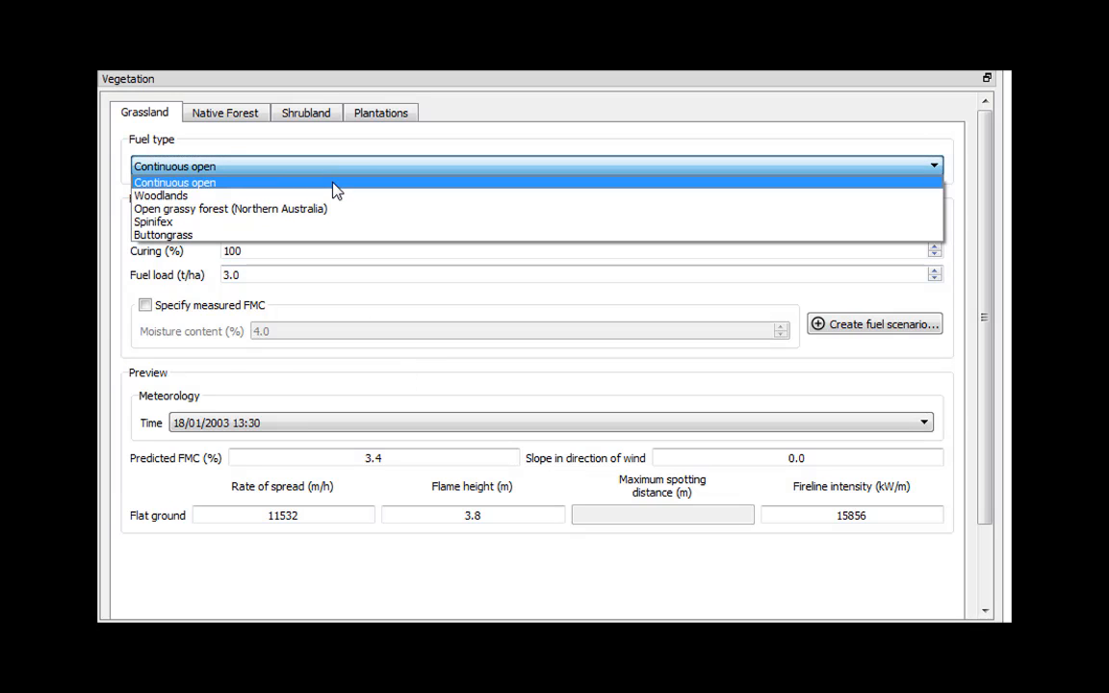
pyautogui.click(334, 184)
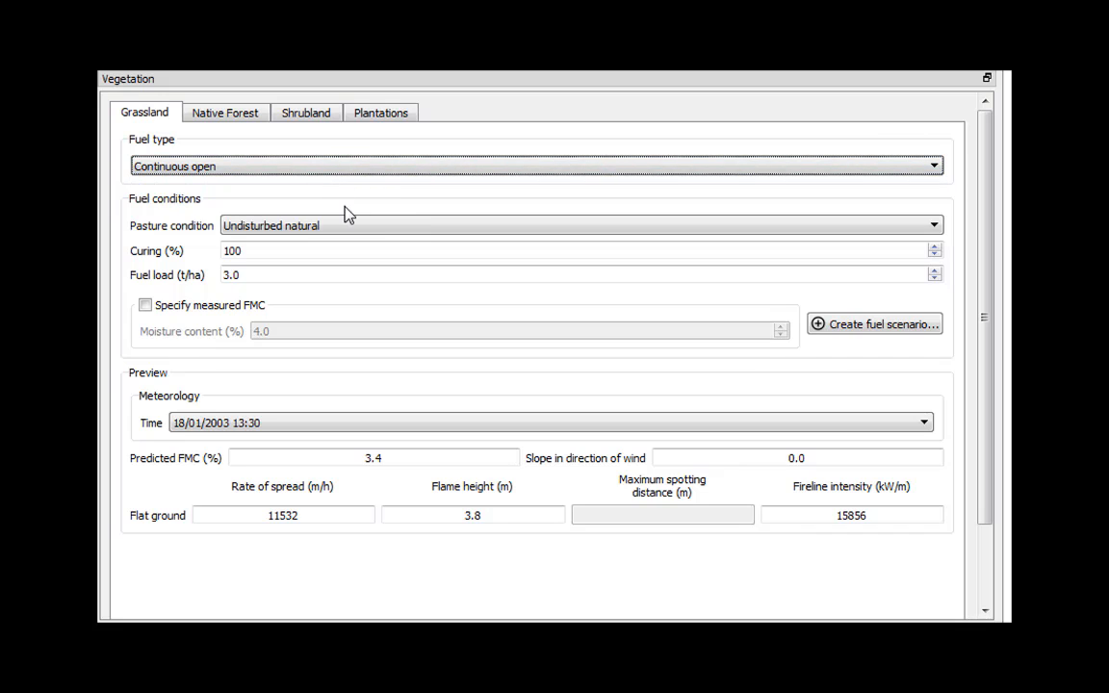
pyautogui.click(351, 231)
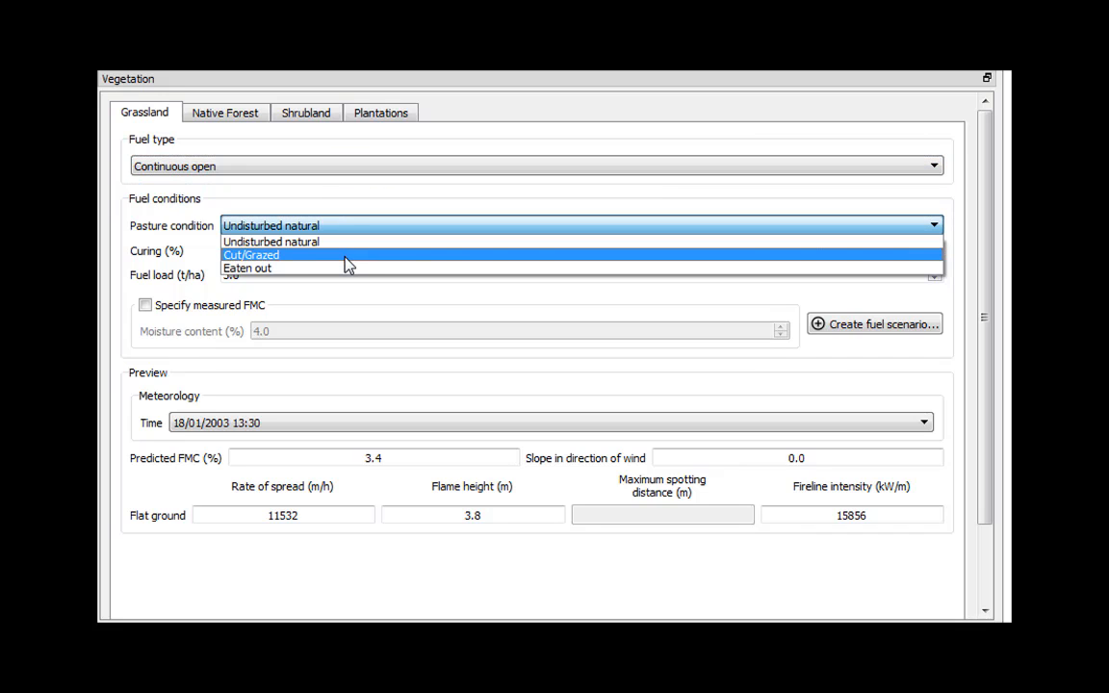
# Set the pasture to Cut/Grazed and test fuel loads of 6.0, 3.0 and 2.0 t/ha
pyautogui.click(348, 256)
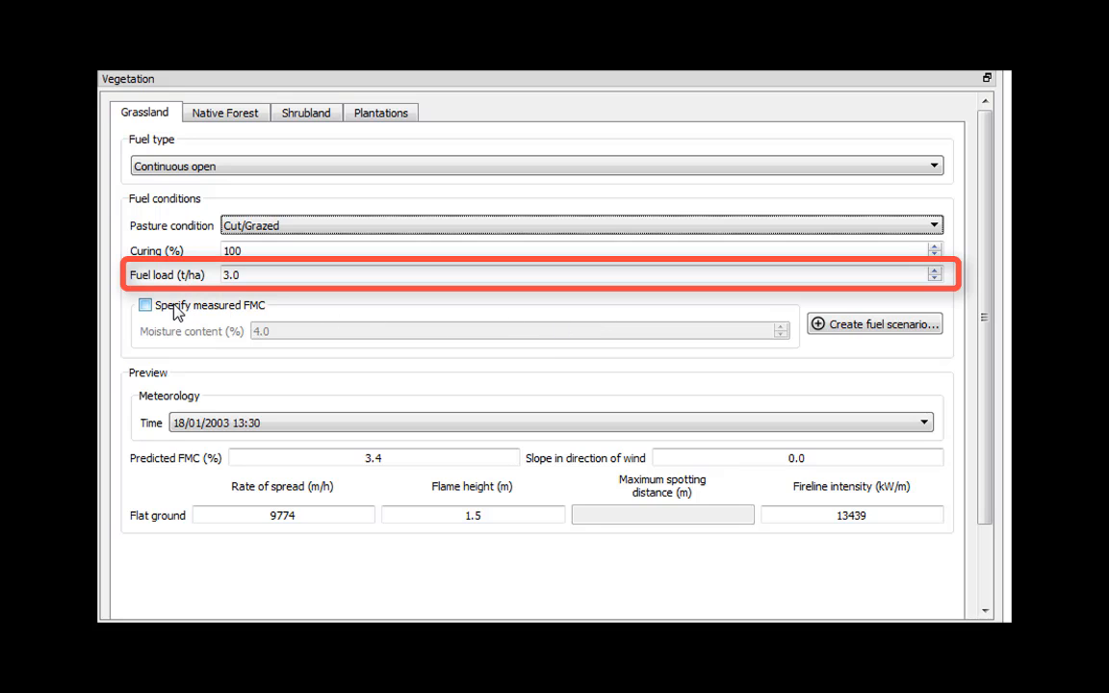
pyautogui.click(247, 275)
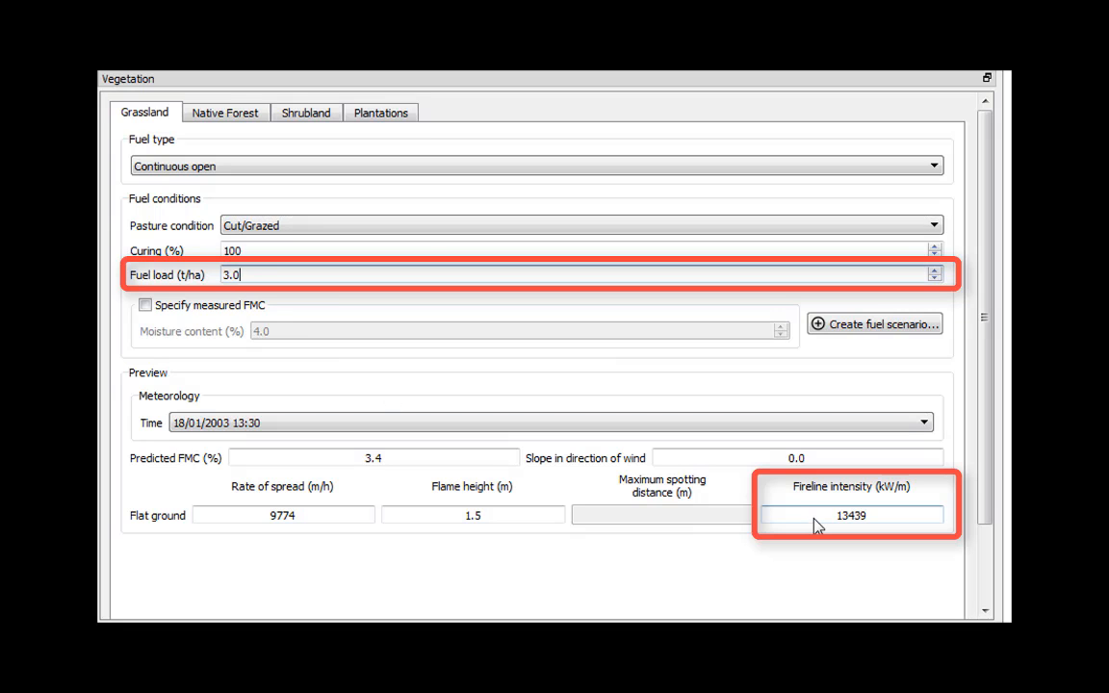
pyautogui.click(934, 272)
pyautogui.click(934, 272)
pyautogui.click(934, 271)
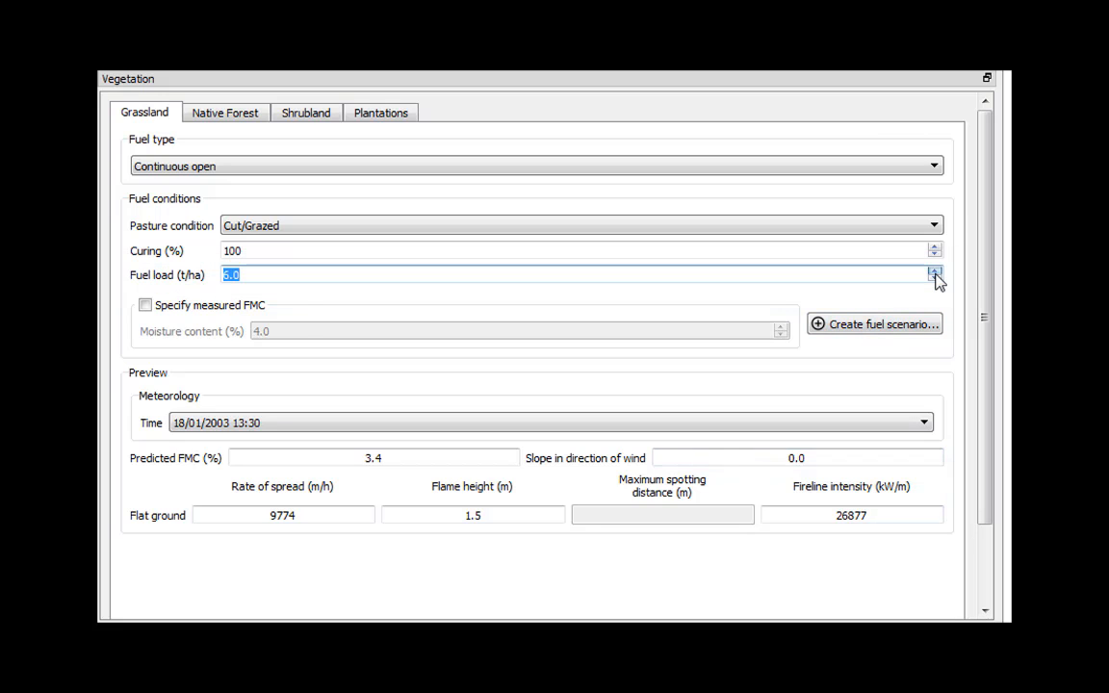
pyautogui.click(935, 280)
pyautogui.click(935, 279)
pyautogui.click(935, 280)
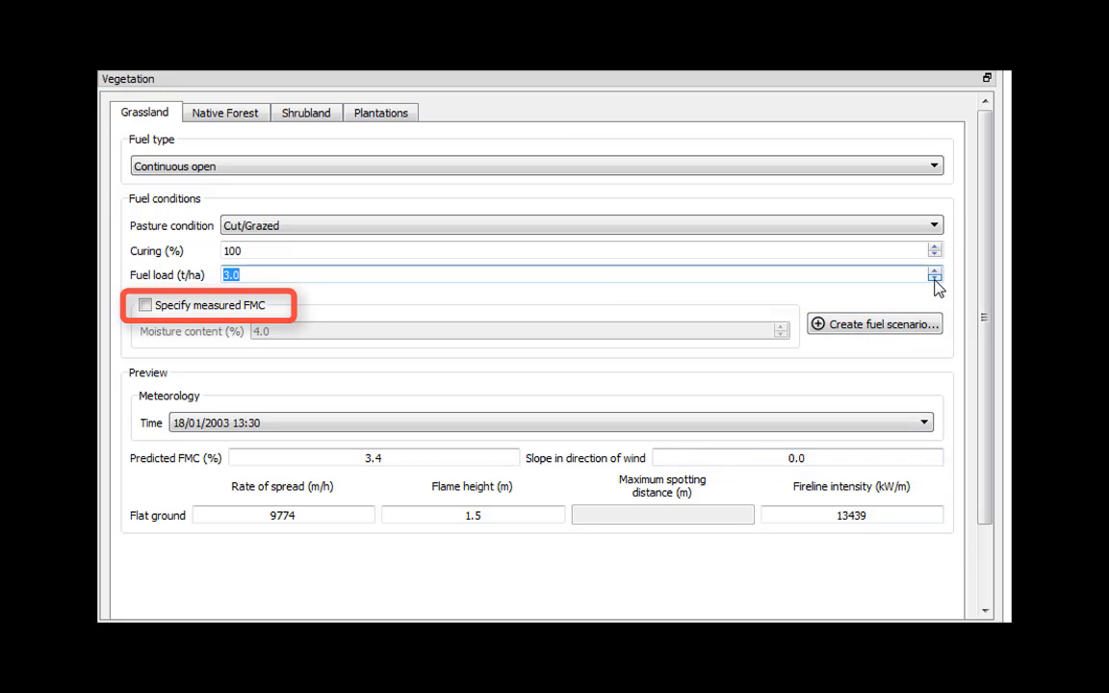
pyautogui.click(935, 279)
pyautogui.click(934, 271)
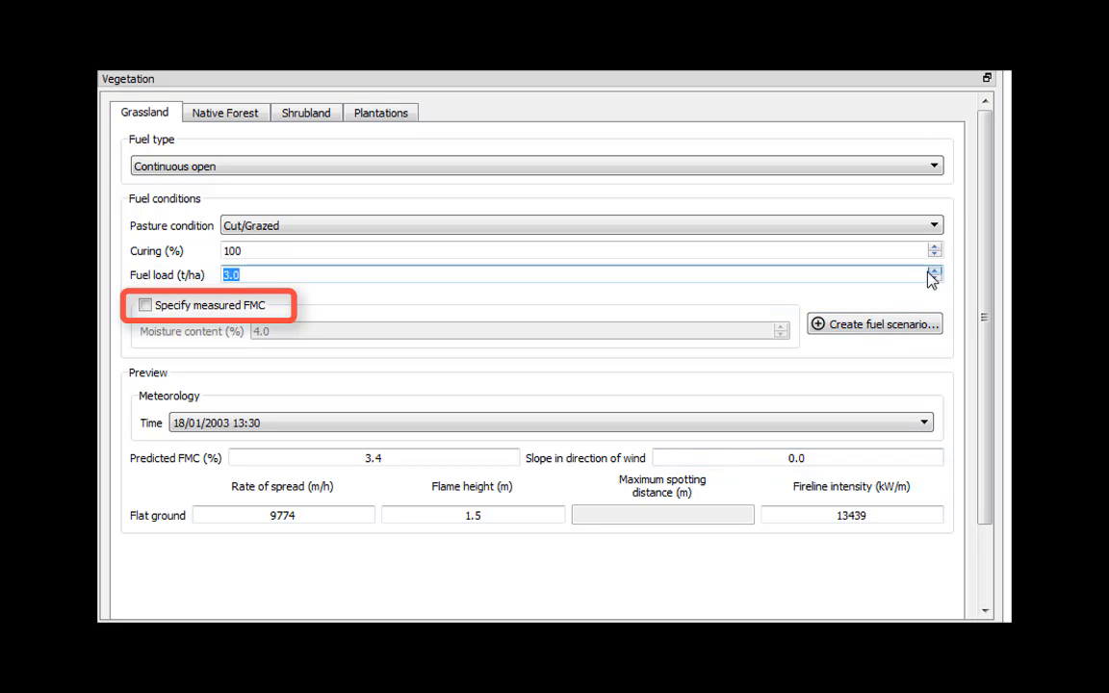
# Test measured fuel moisture values from 5.0 to 7.0, then return to predicted moisture
pyautogui.click(152, 308)
pyautogui.click(258, 331)
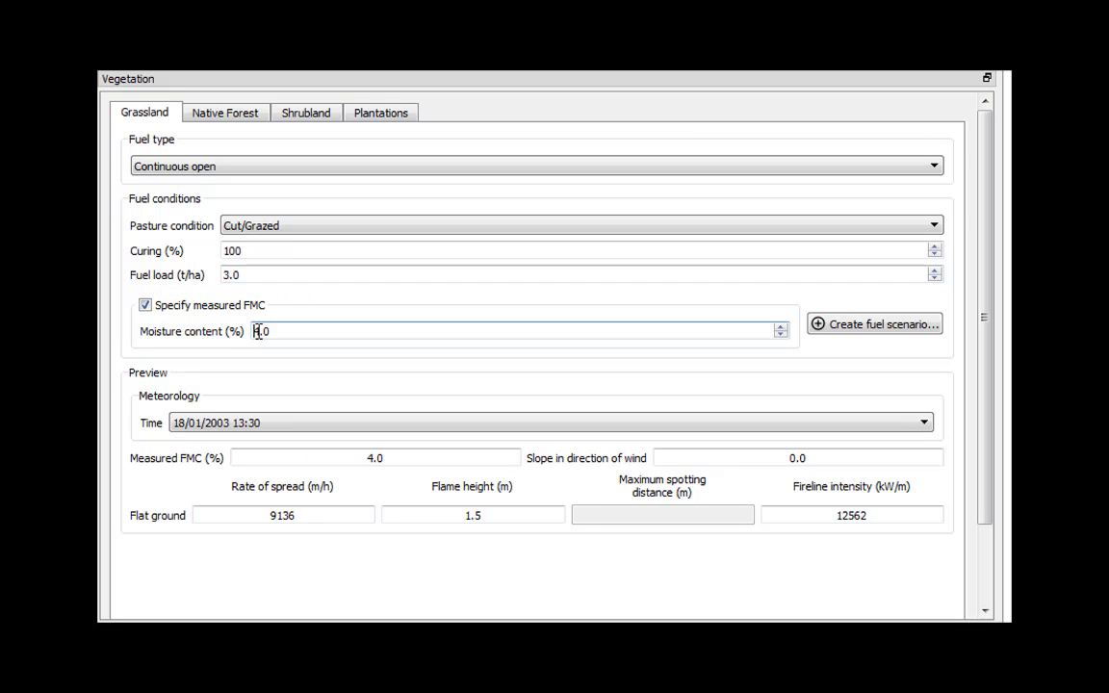
pyautogui.doubleClick(258, 331)
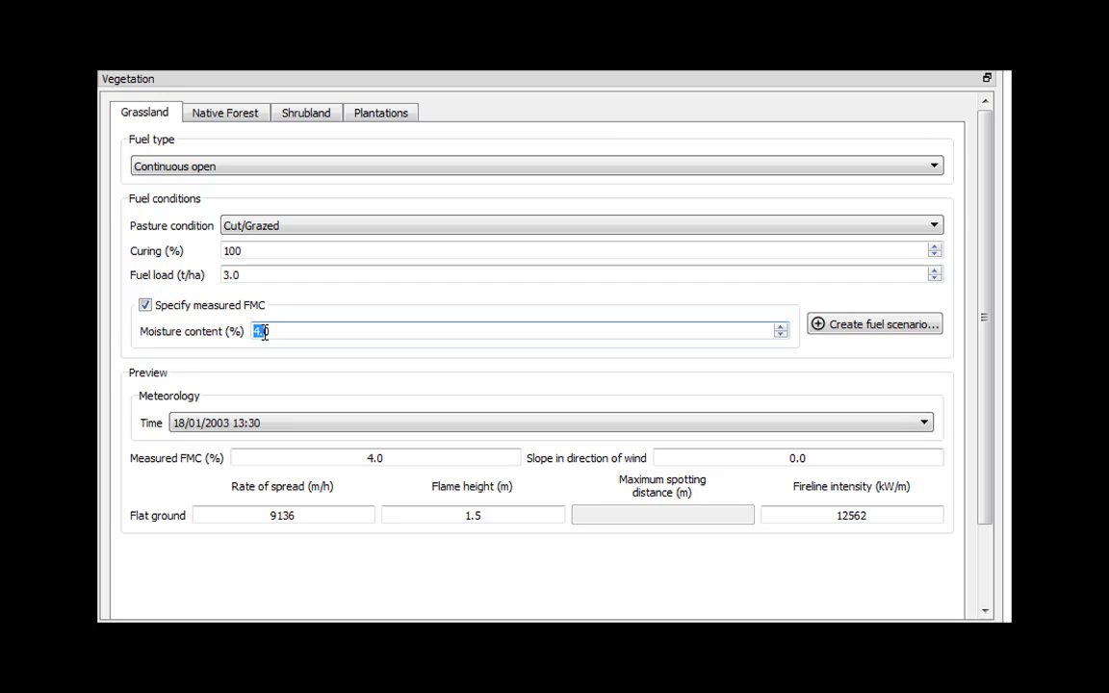
pyautogui.click(780, 328)
pyautogui.click(781, 329)
pyautogui.click(781, 328)
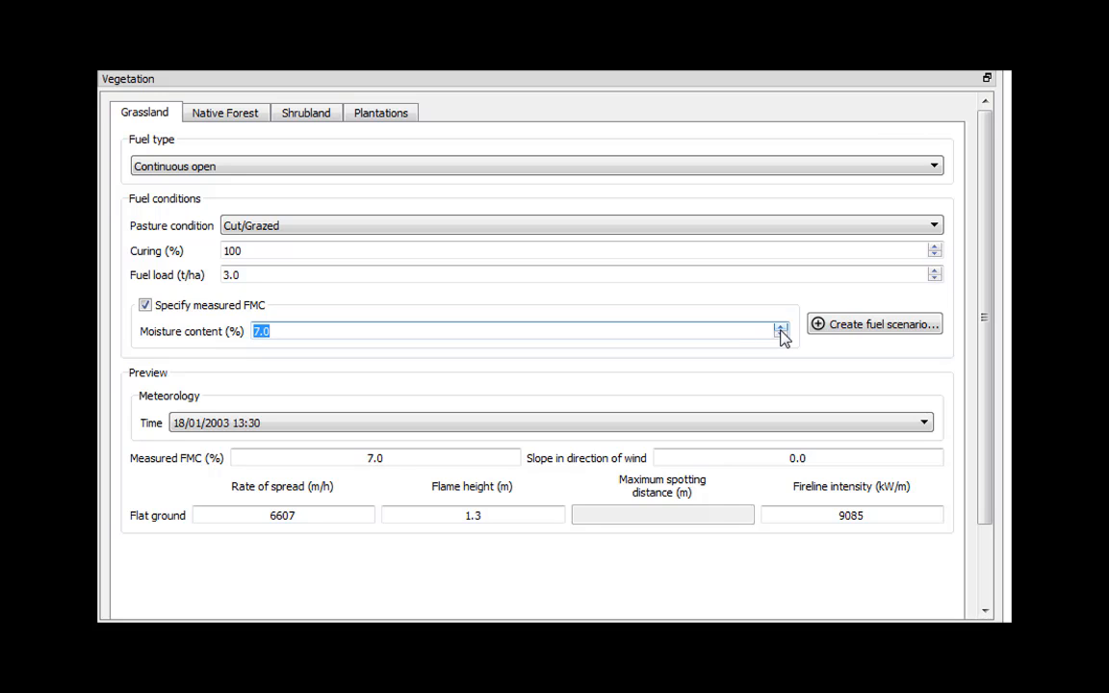
pyautogui.click(781, 335)
pyautogui.click(176, 306)
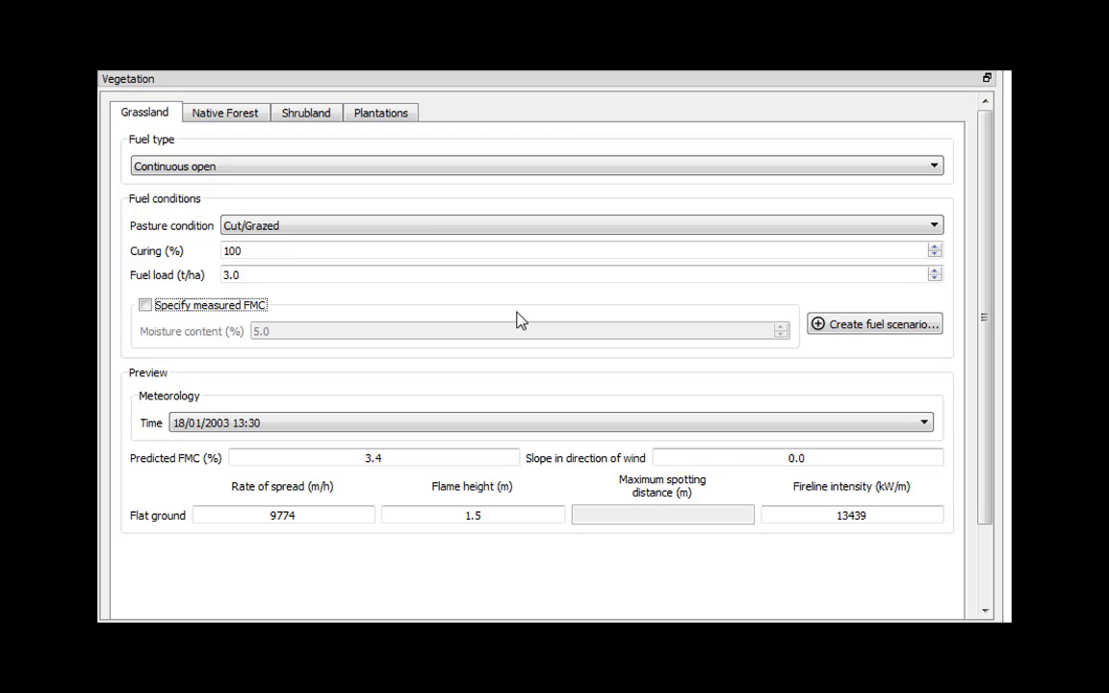
# Create fuel scenario 'Grassland - Horse paddock' with the description 'neigh neigh'
pyautogui.click(834, 324)
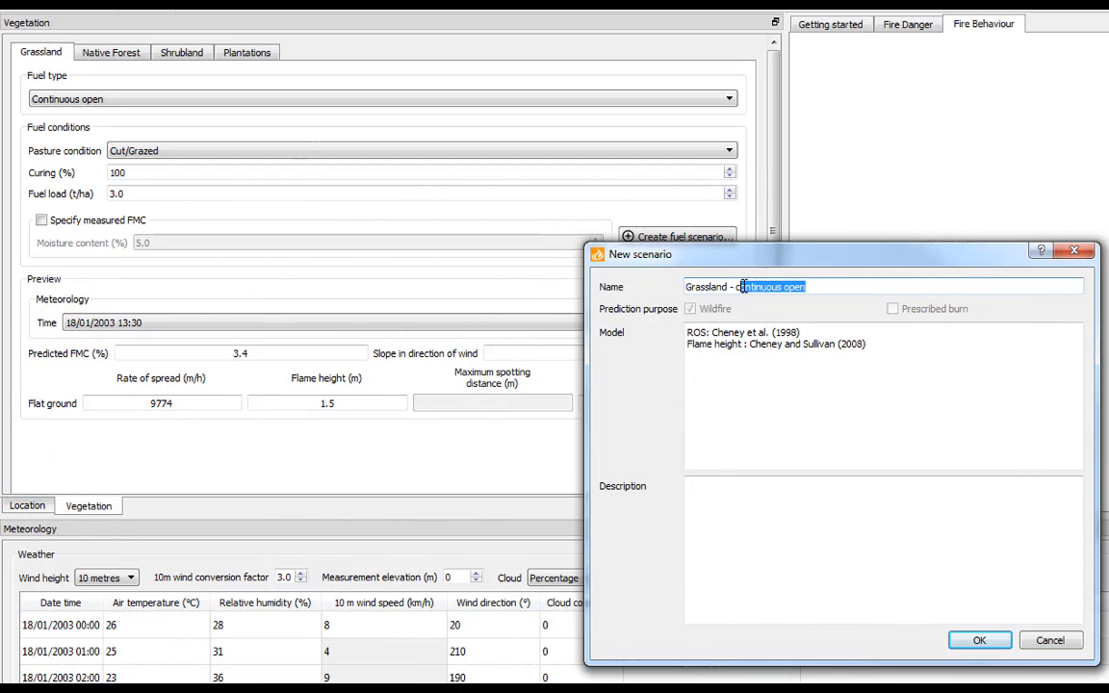
pyautogui.moveTo(742, 286); pyautogui.dragTo(737, 287)
pyautogui.write('Hor')
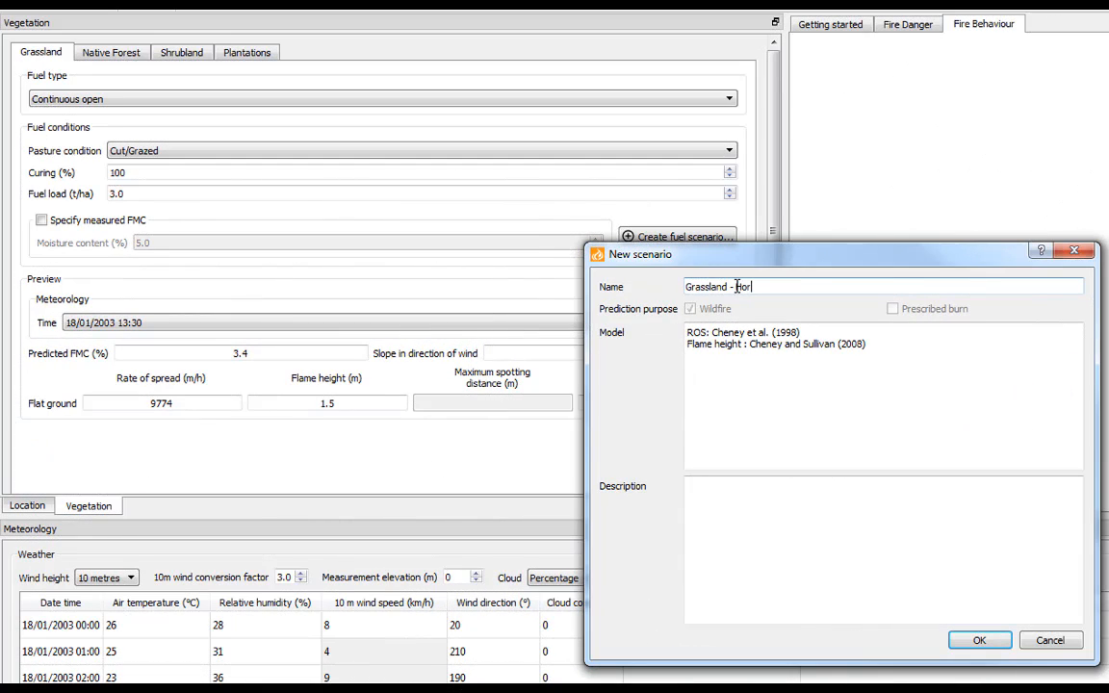
pyautogui.write('se paddock')
pyautogui.click(761, 500)
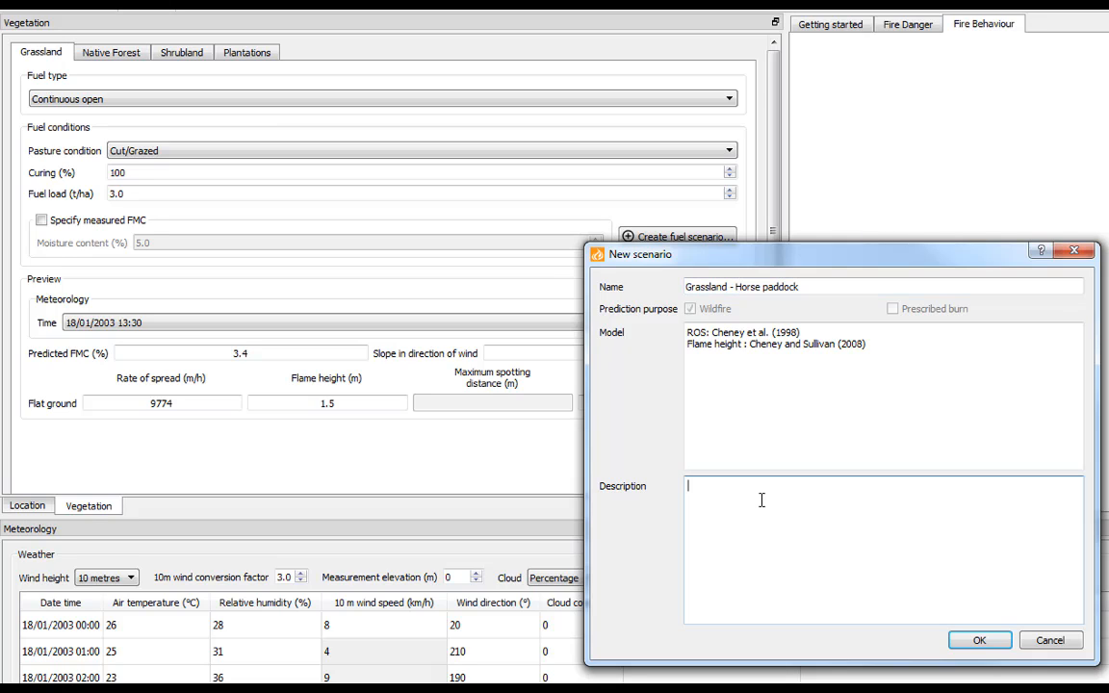
pyautogui.write('neigh neigh')
pyautogui.click(980, 641)
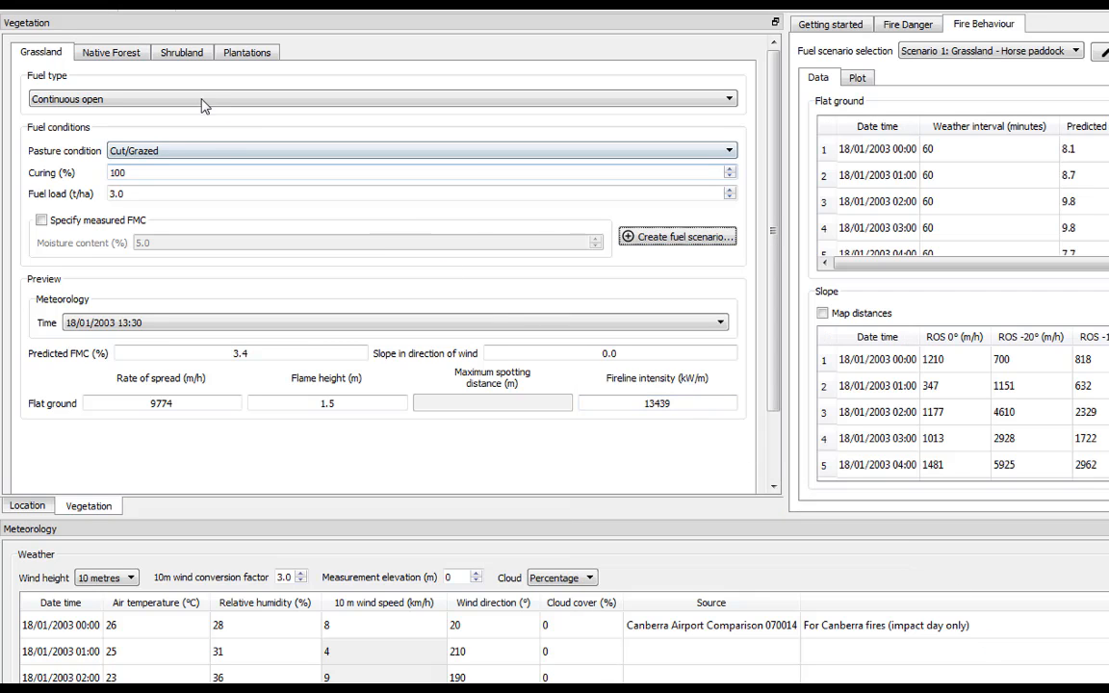
# Choose Dry Eucalypt native forest with numeric hazard scores and set bark hazard to 2
pyautogui.click(115, 52)
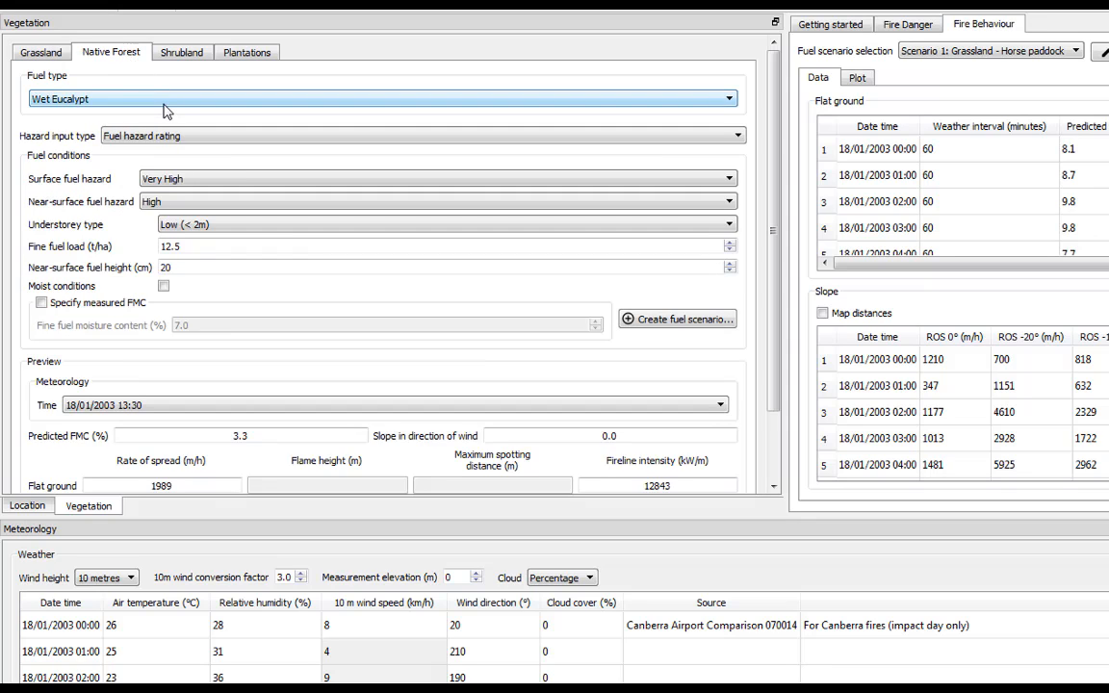
pyautogui.click(164, 106)
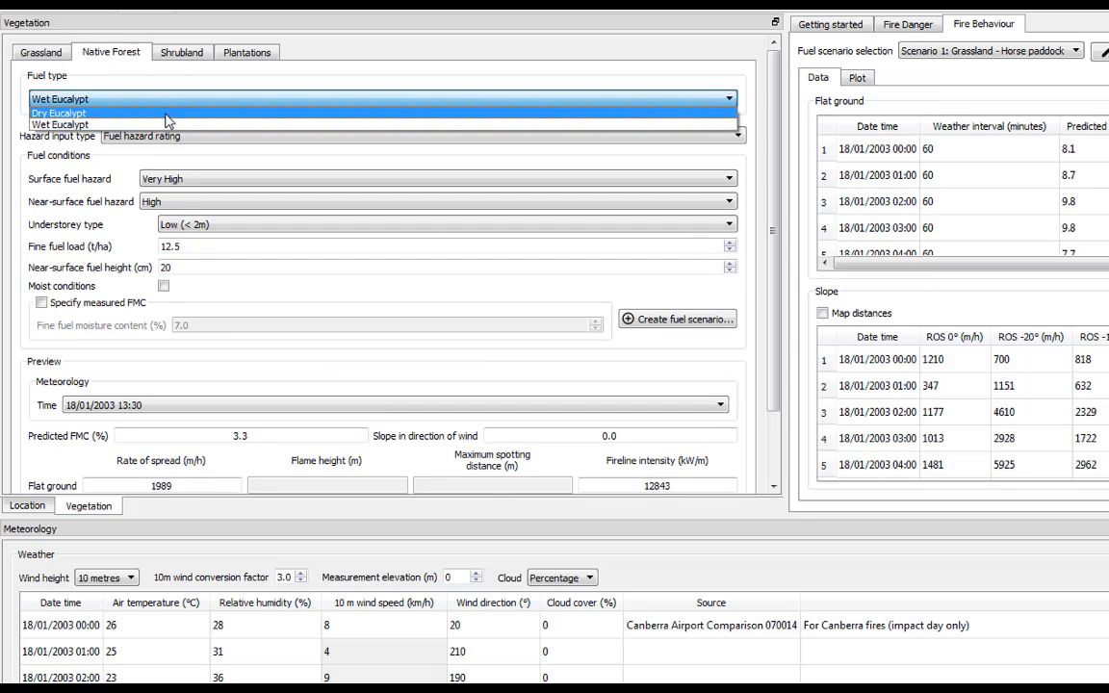
pyautogui.click(166, 113)
pyautogui.click(161, 136)
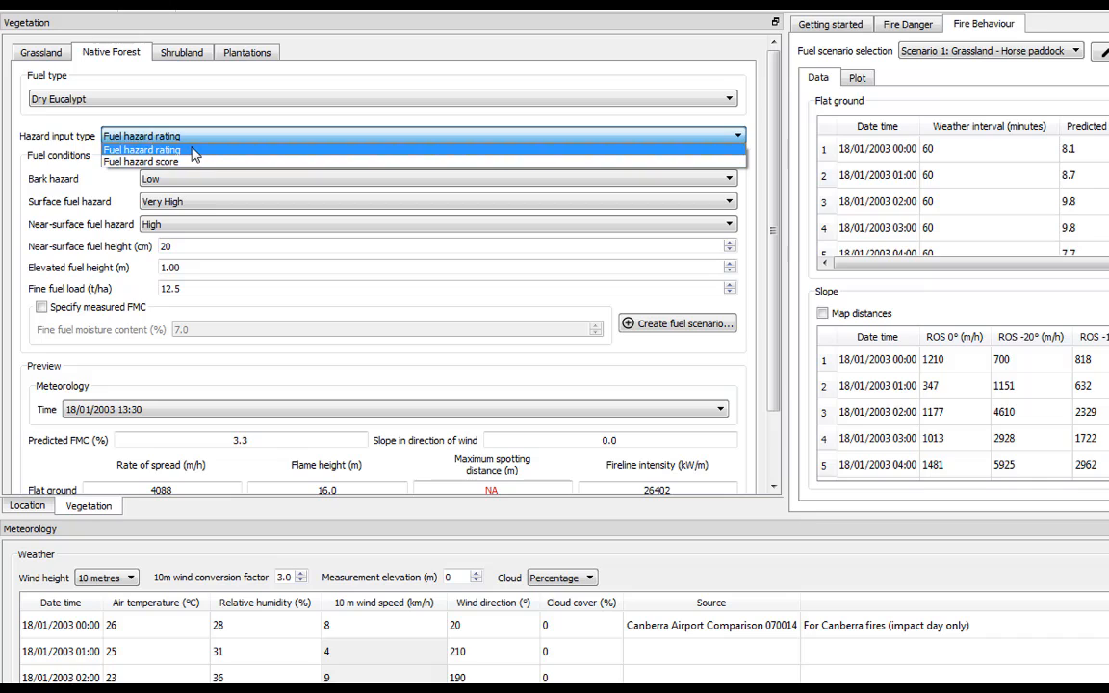
pyautogui.click(193, 150)
pyautogui.click(183, 137)
pyautogui.click(197, 161)
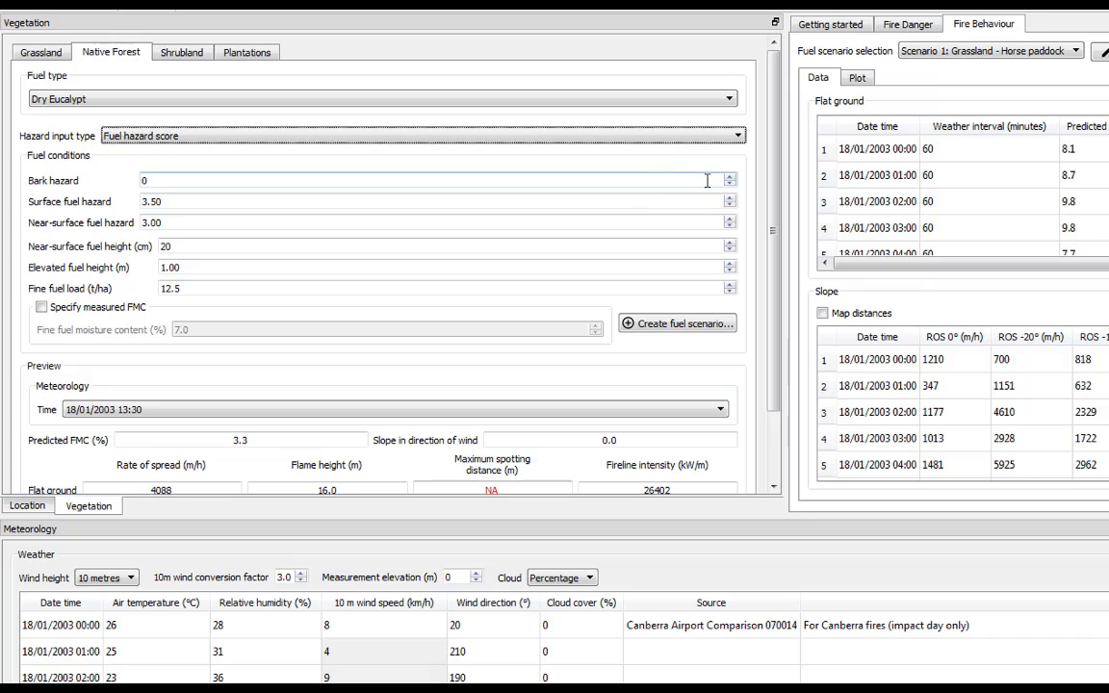
pyautogui.moveTo(730, 184)
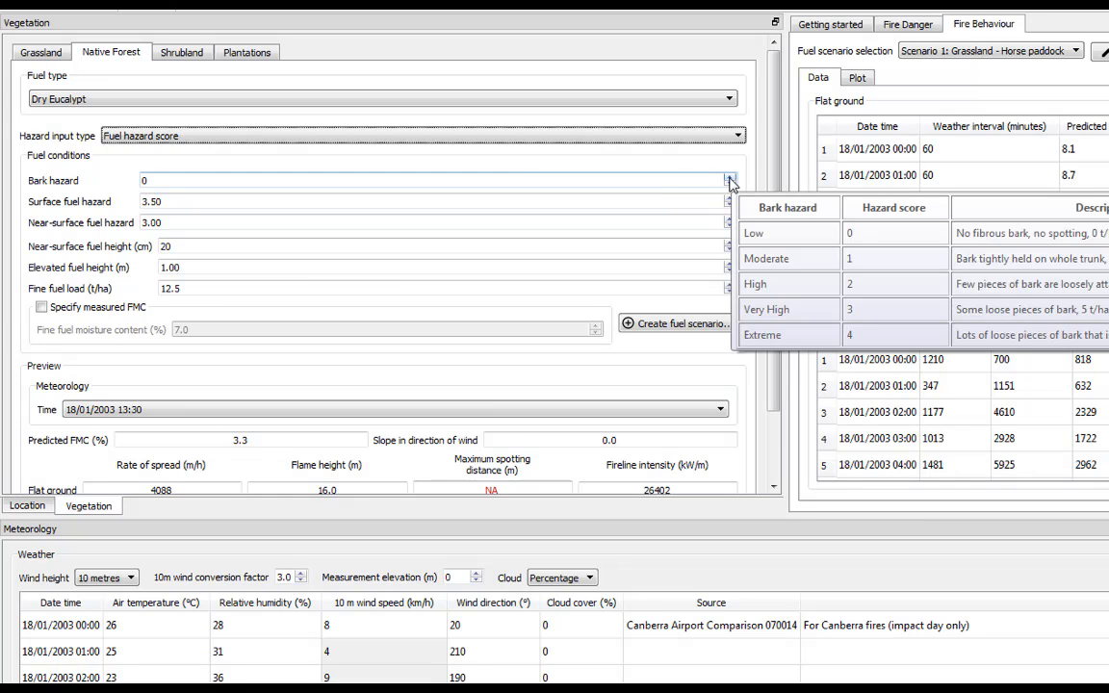
pyautogui.click(730, 179)
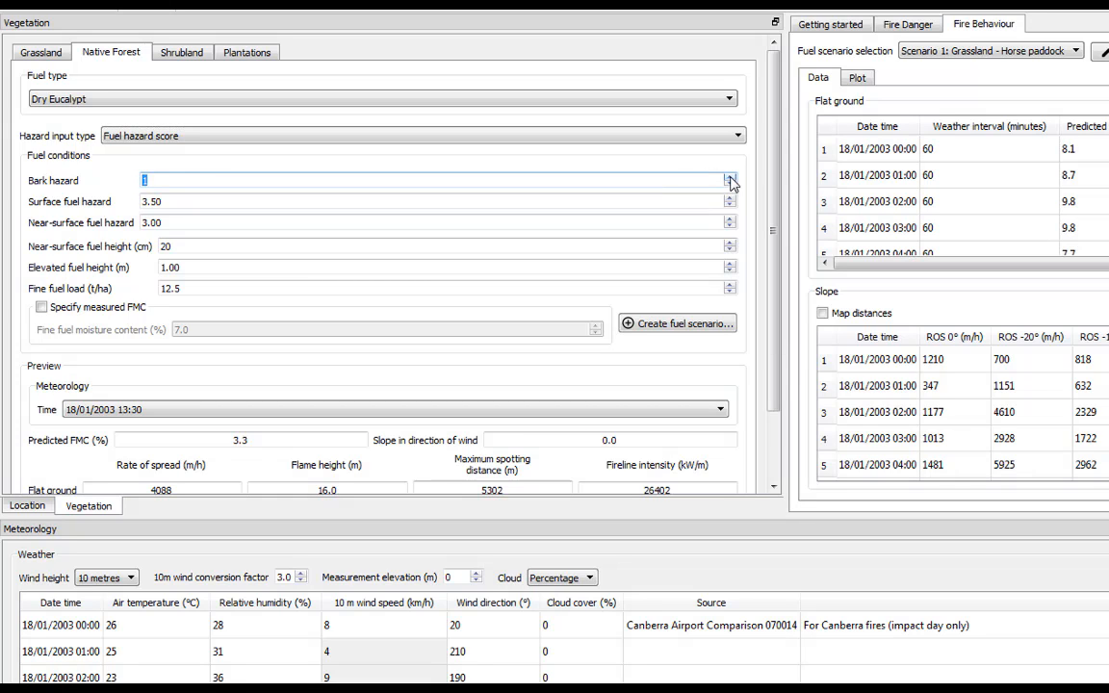
pyautogui.click(730, 179)
pyautogui.click(730, 188)
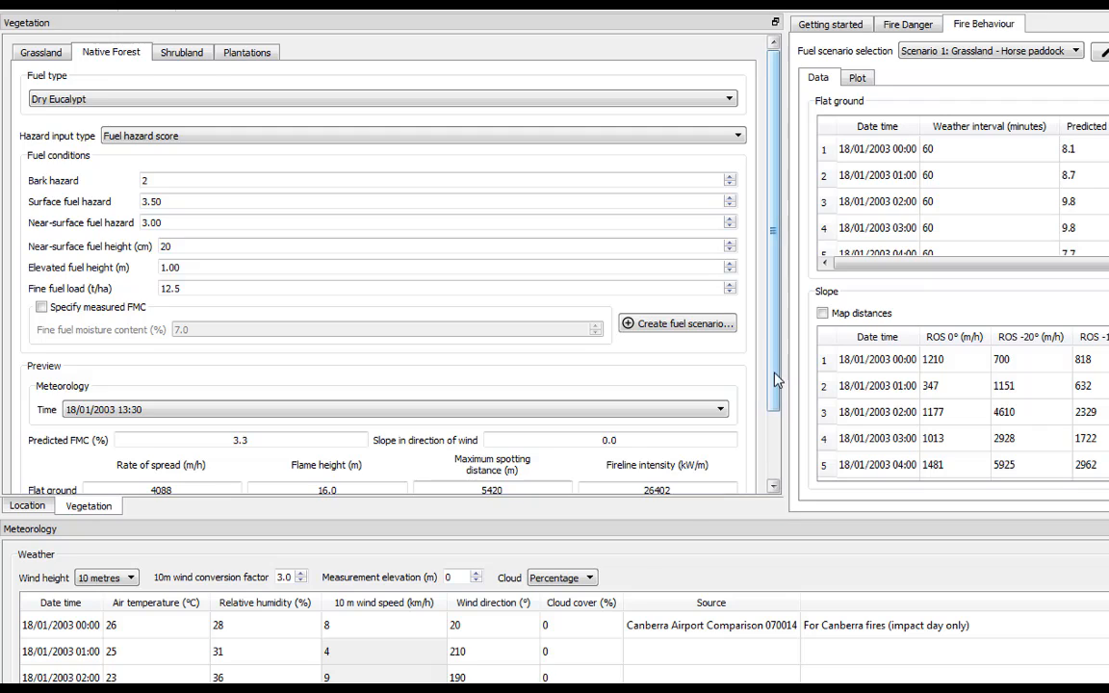
# Save it as the scenario 'Native forest - Matt's hill' and show Plantations fuels
pyautogui.scroll(-1, 777, 377)
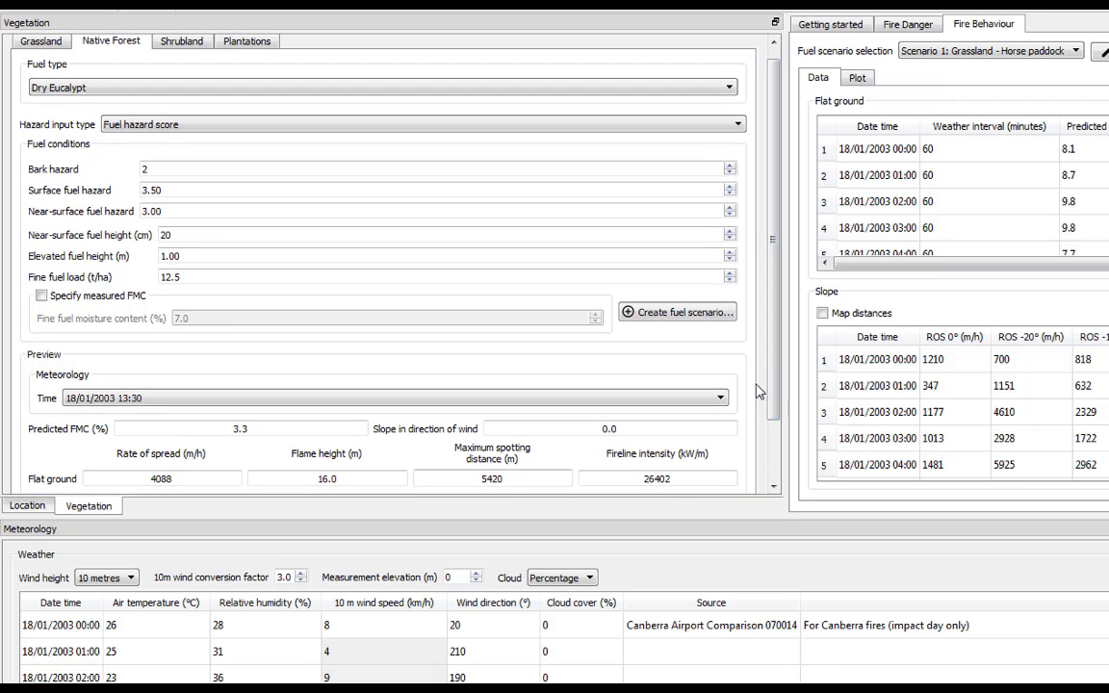
pyautogui.click(674, 314)
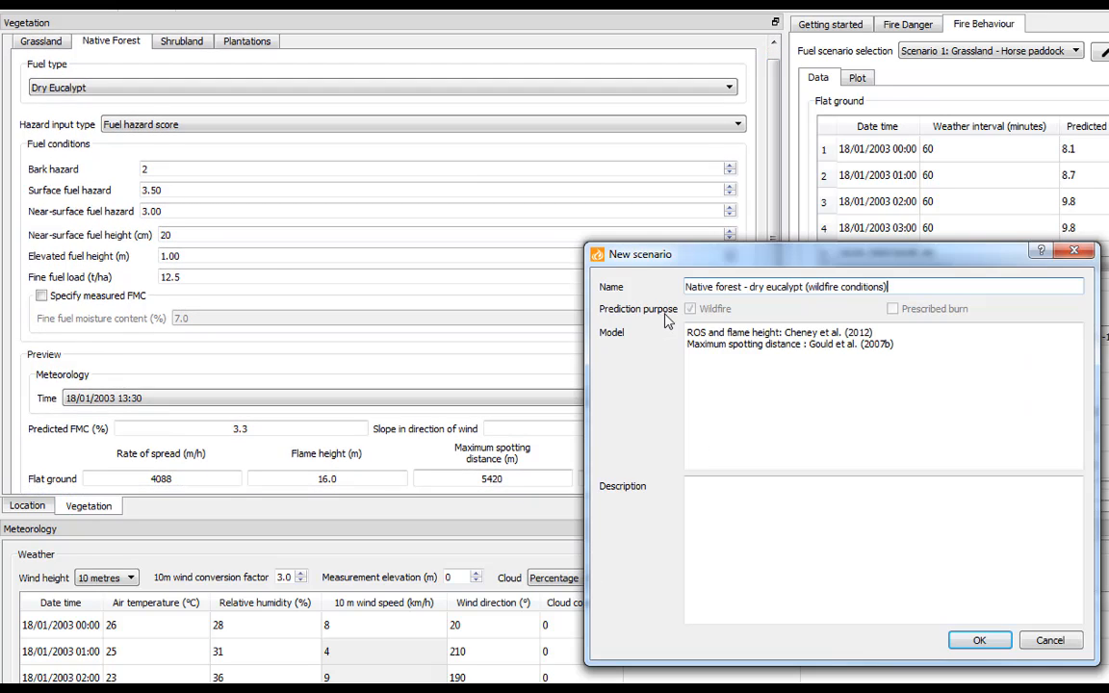
pyautogui.hotkey('ctrl', 'shift', 'Left')
pyautogui.hotkey('ctrl', 'shift', 'Left')
pyautogui.hotkey('ctrl', 'shift', 'Left')
pyautogui.hotkey('ctrl', 'shift', 'Left')
pyautogui.hotkey('ctrl', 'shift', 'Left')
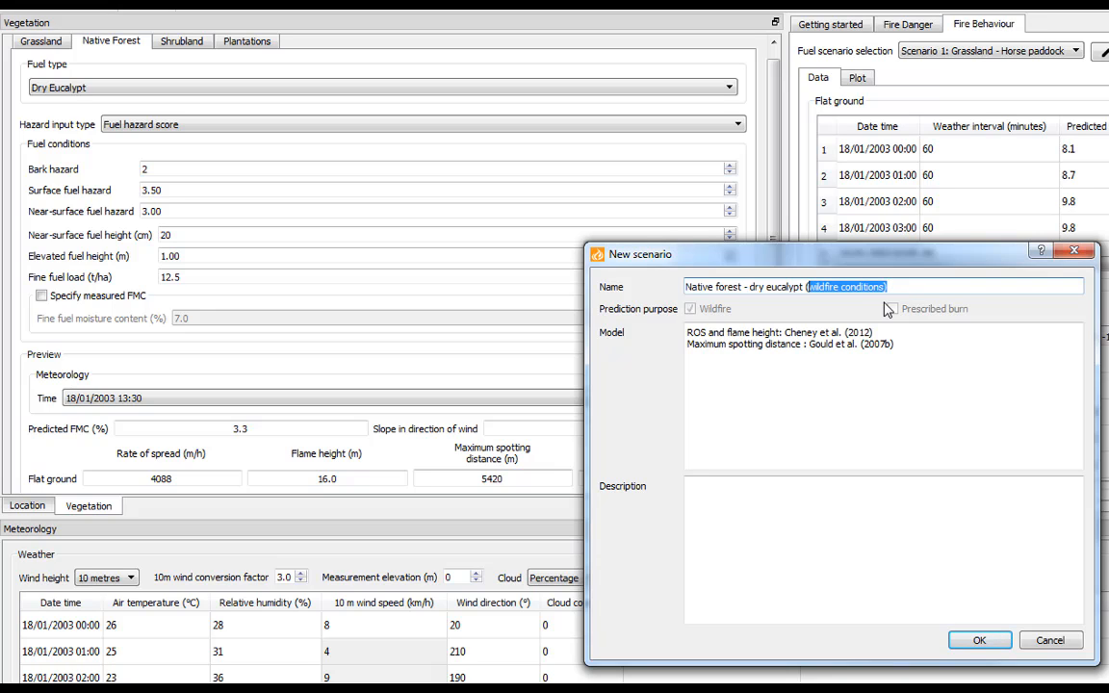
pyautogui.write("Matt's hill")
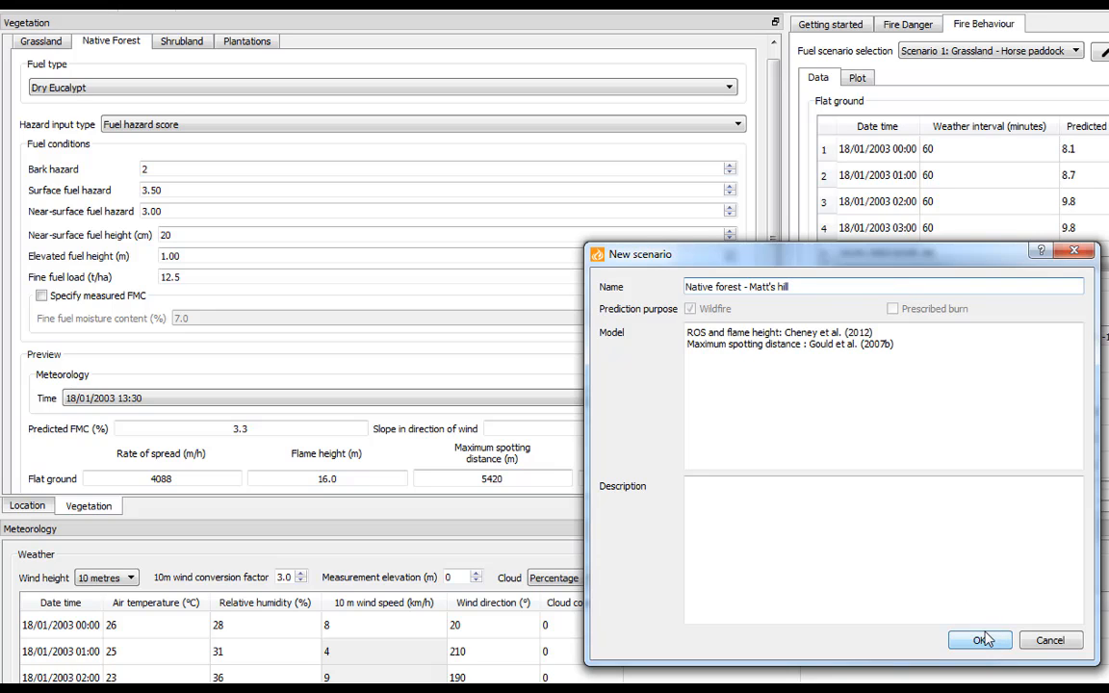
pyautogui.click(981, 640)
pyautogui.click(253, 43)
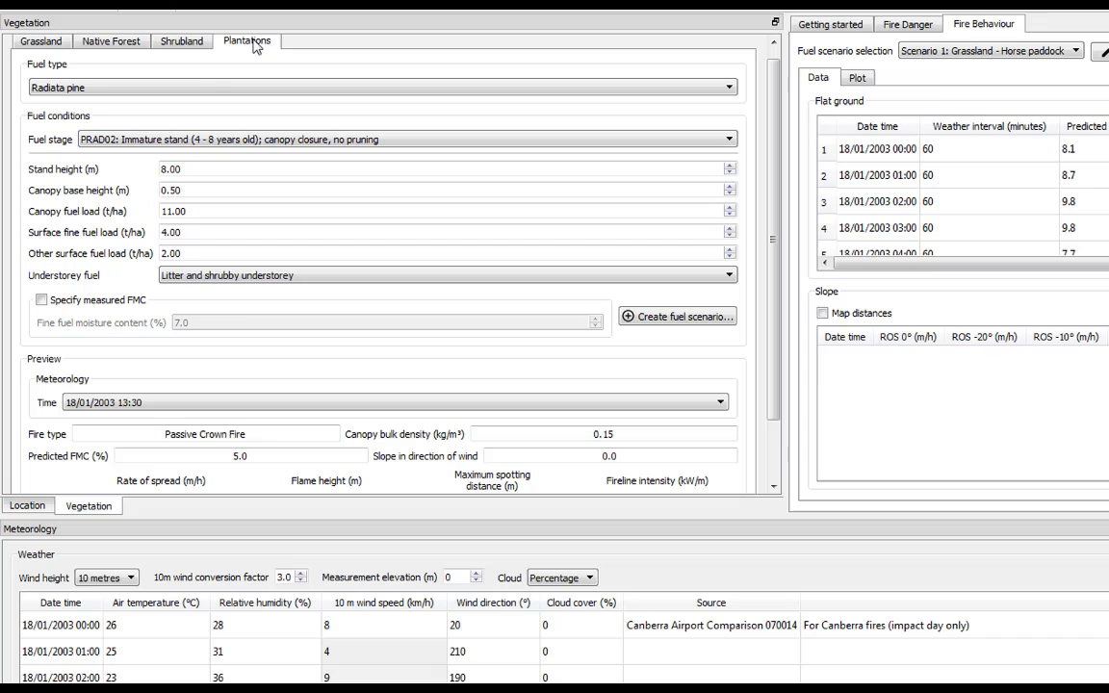
# Keep Radiata pine, choose stage PRAD03 (unthinned, unpruned), and confirm it as a new fuel scenario
pyautogui.click(207, 87)
pyautogui.click(206, 105)
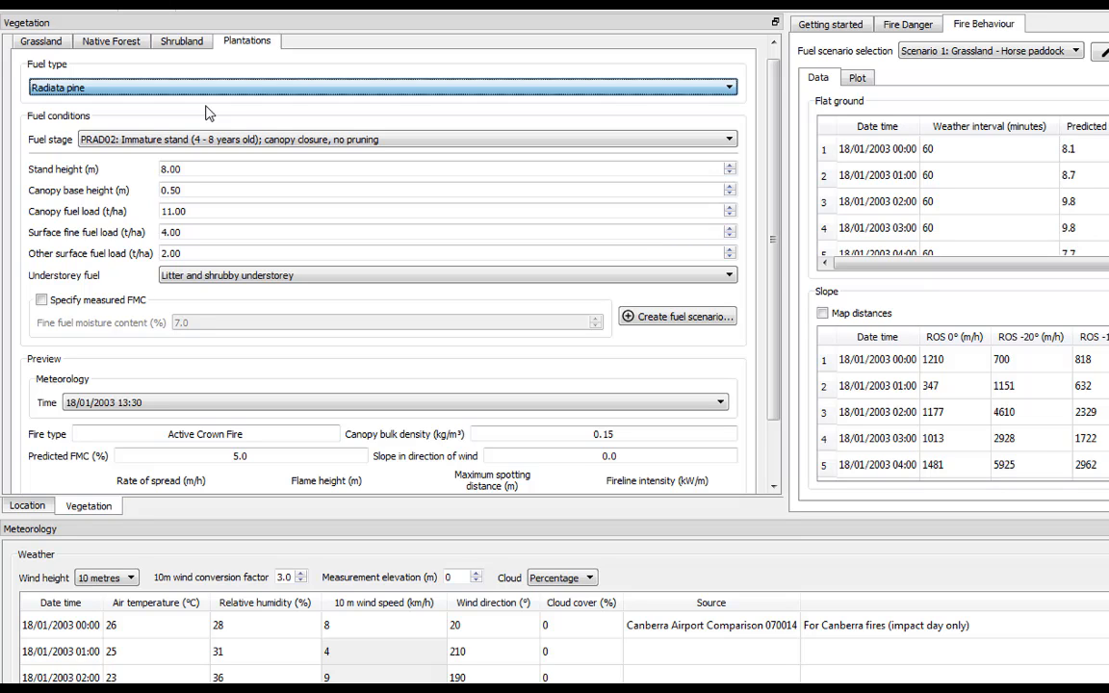
pyautogui.click(212, 140)
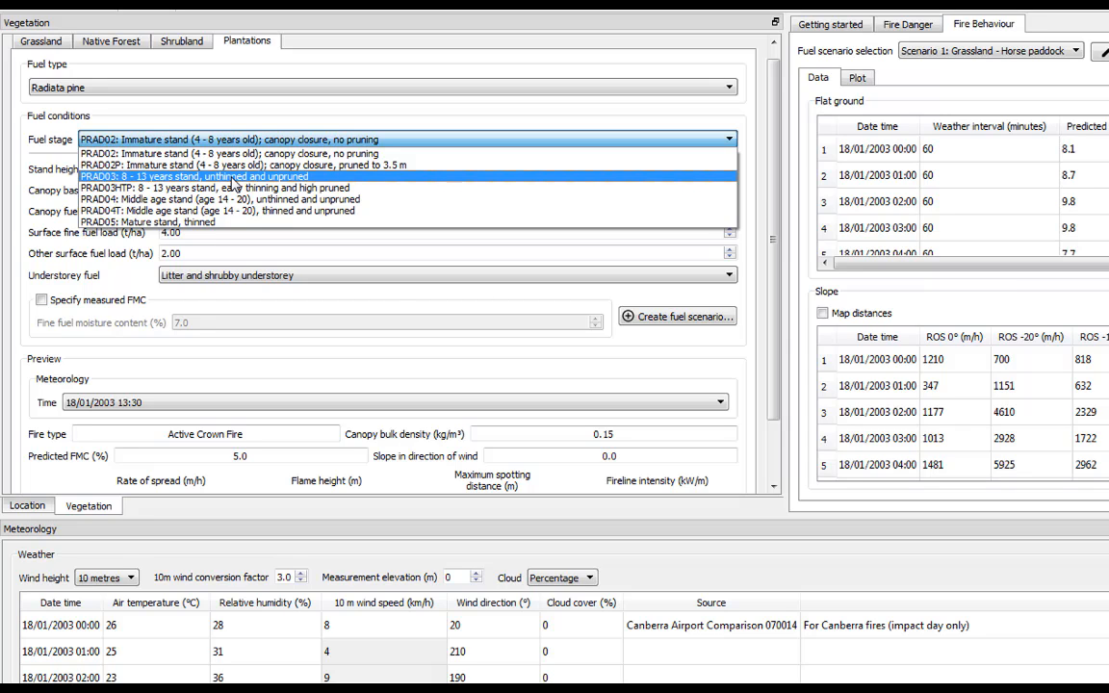
pyautogui.click(232, 179)
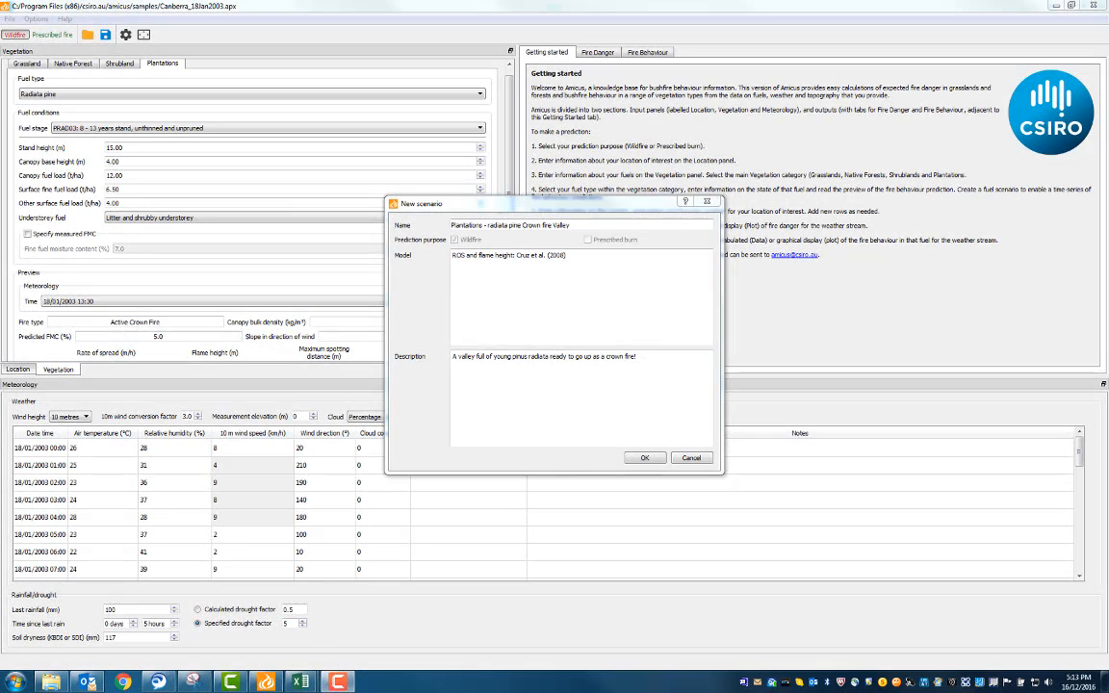
pyautogui.click(646, 458)
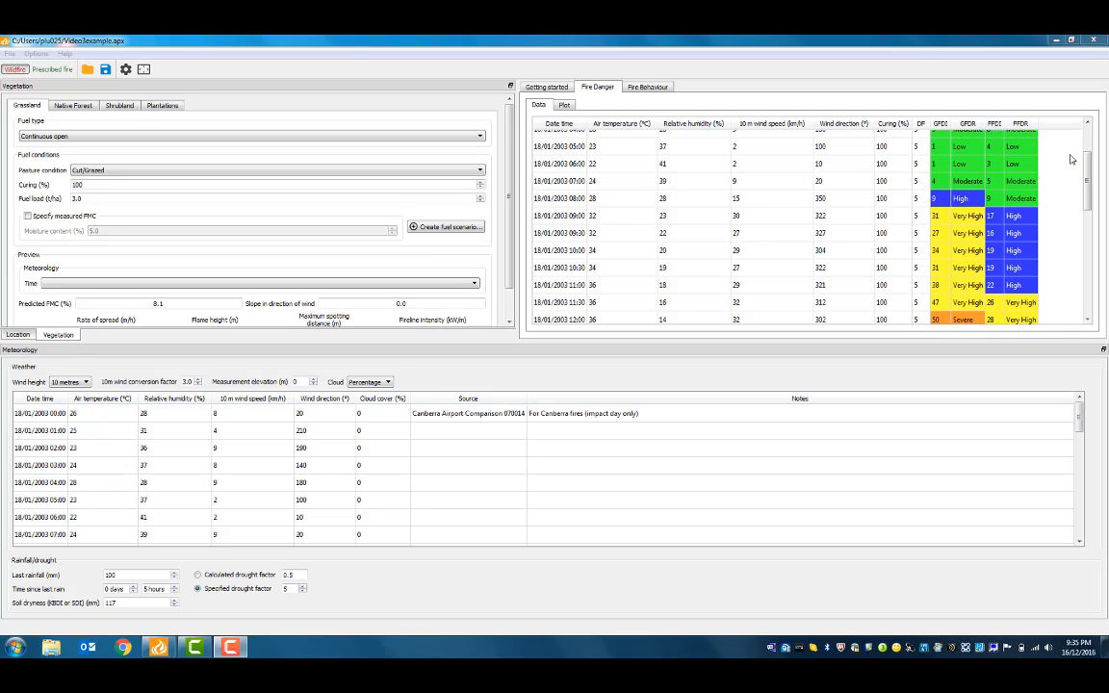
# Lower grass curing to 86% and raise the specified drought factor to 10
pyautogui.moveTo(1088, 159); pyautogui.dragTo(1090, 180)
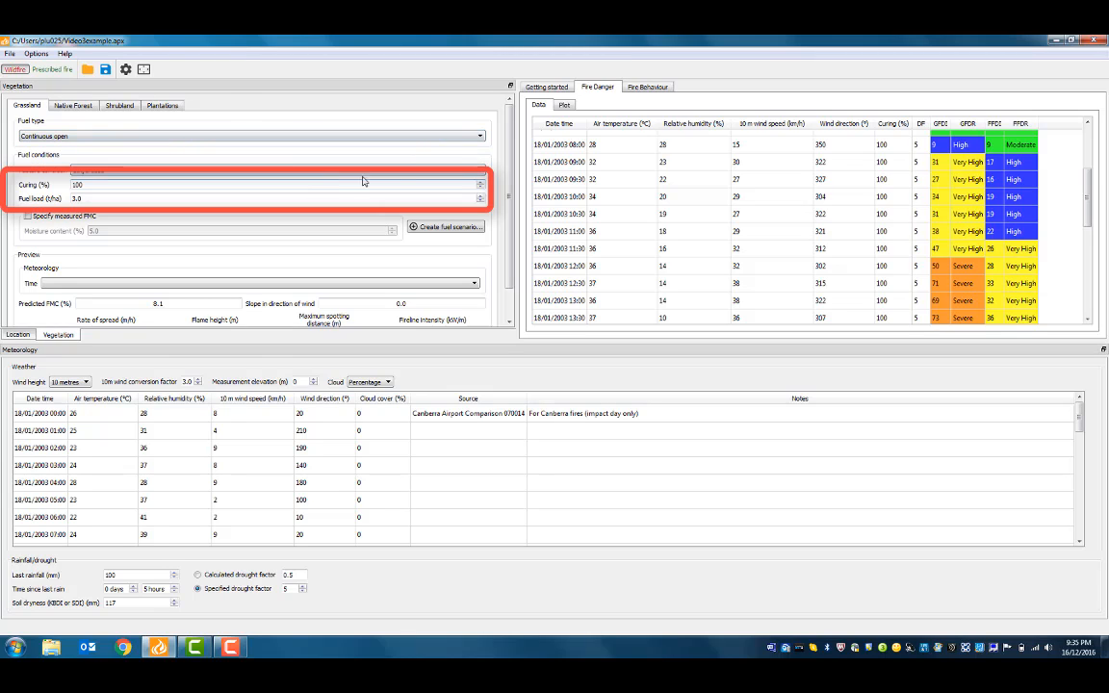
pyautogui.click(481, 189)
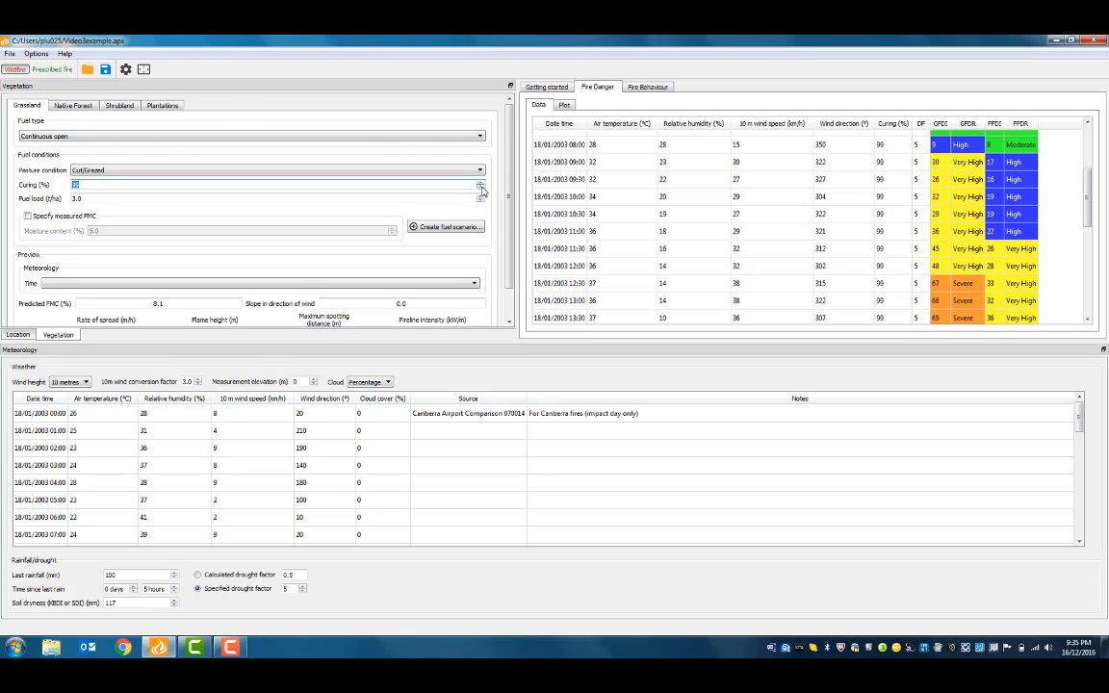
pyautogui.click(481, 191)
pyautogui.click(481, 191)
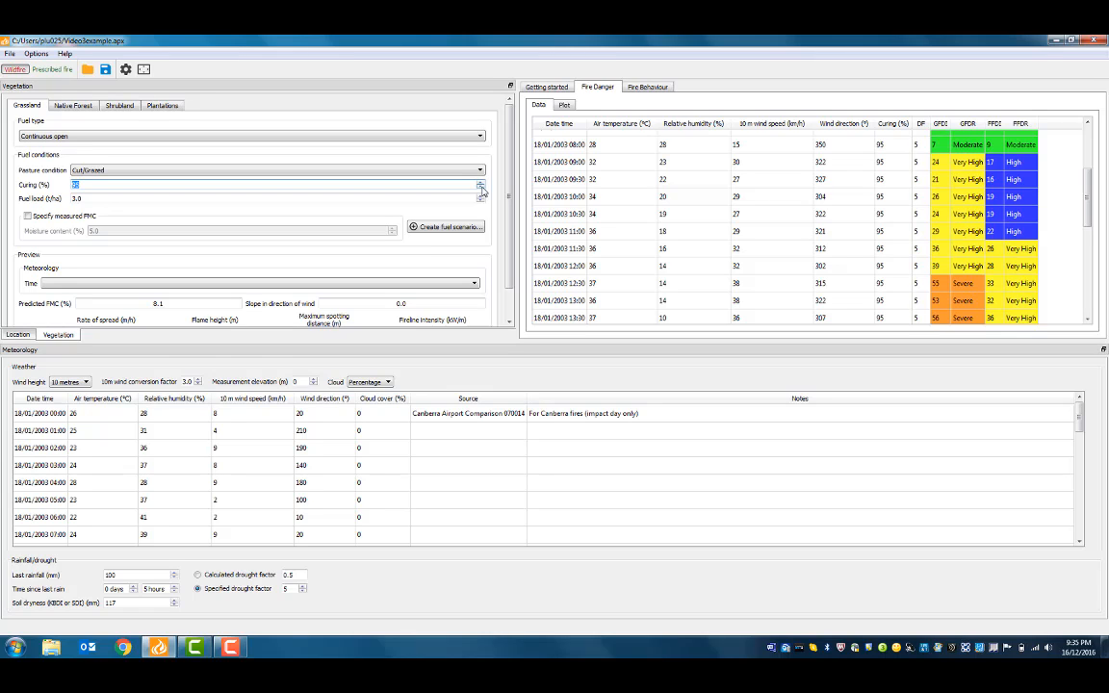
pyautogui.click(481, 191)
pyautogui.click(481, 190)
pyautogui.click(481, 191)
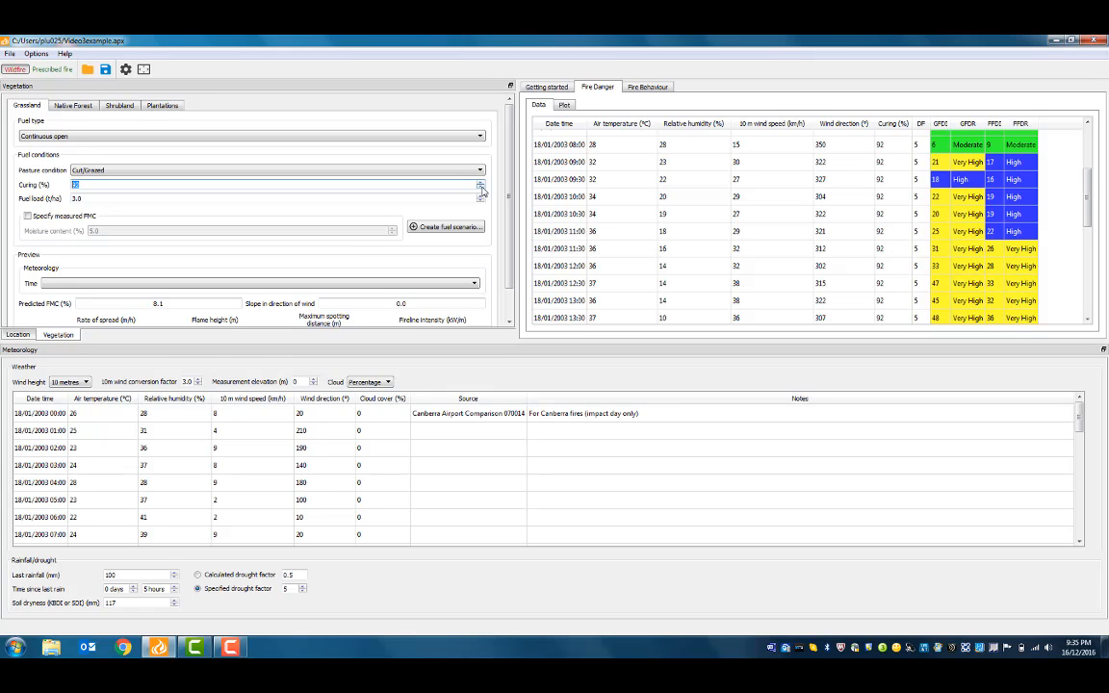
pyautogui.click(303, 587)
pyautogui.click(303, 587)
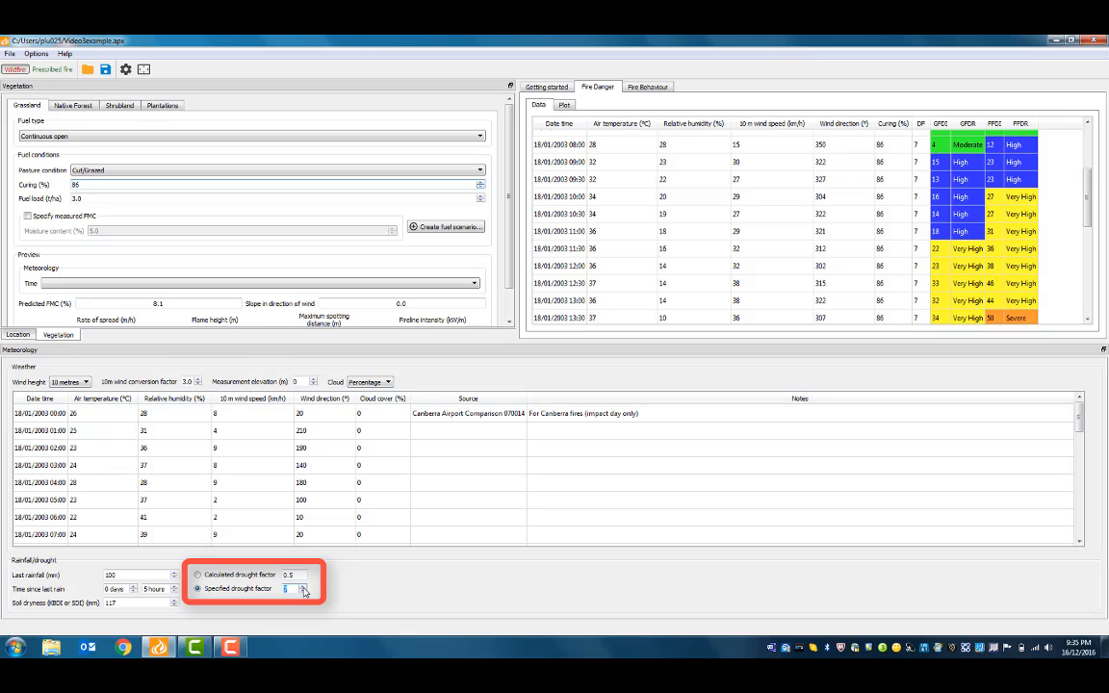
pyautogui.click(303, 588)
pyautogui.click(303, 587)
pyautogui.click(303, 587)
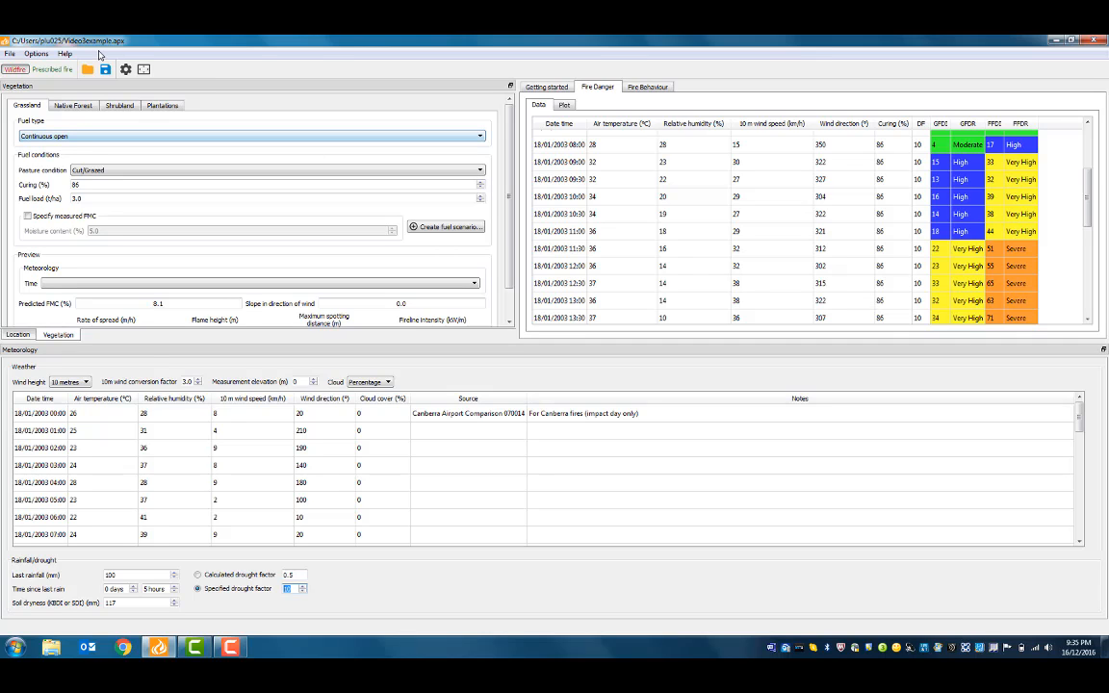
# Toggle the alternative grassland danger rating thresholds in Options > Settings
pyautogui.click(44, 55)
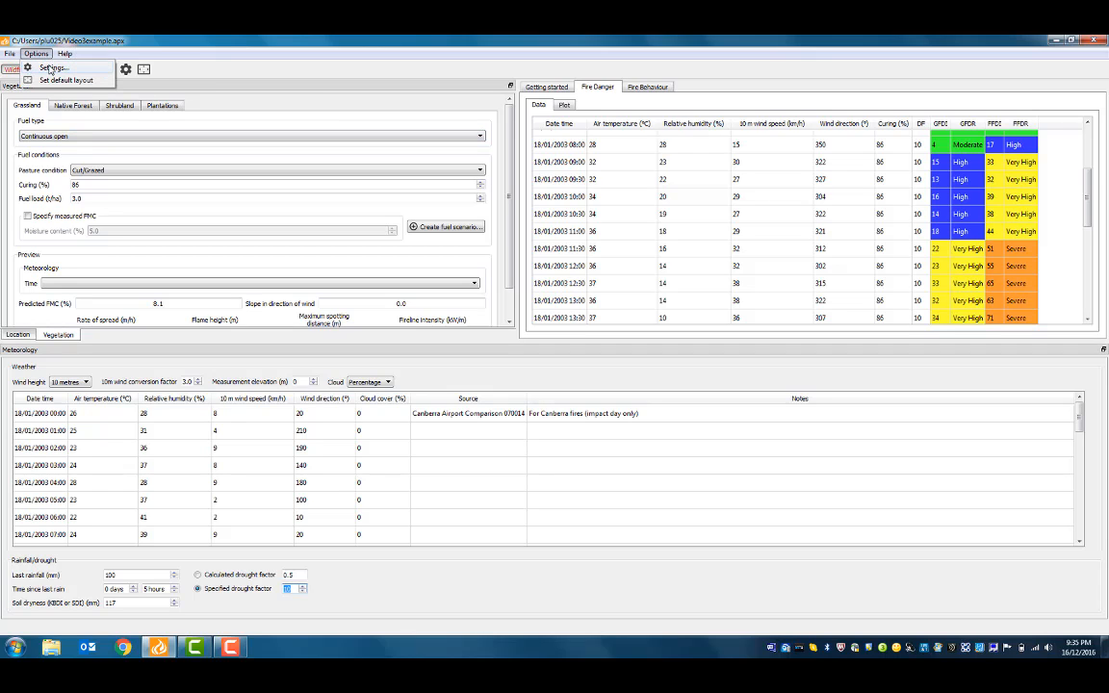
pyautogui.click(51, 69)
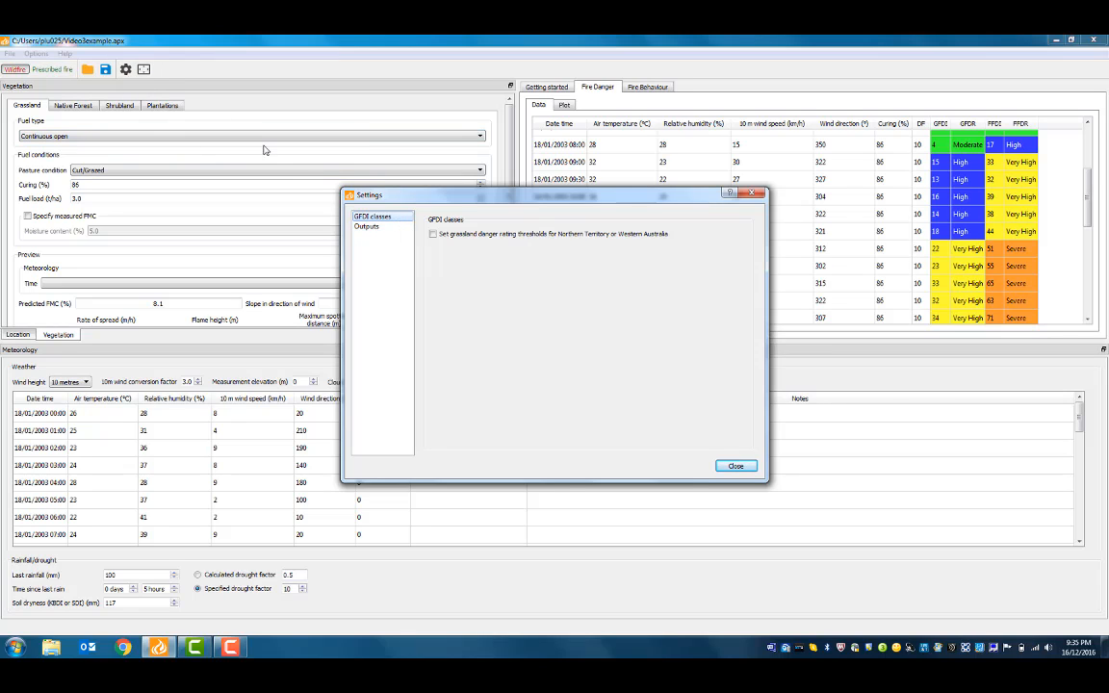
pyautogui.click(433, 235)
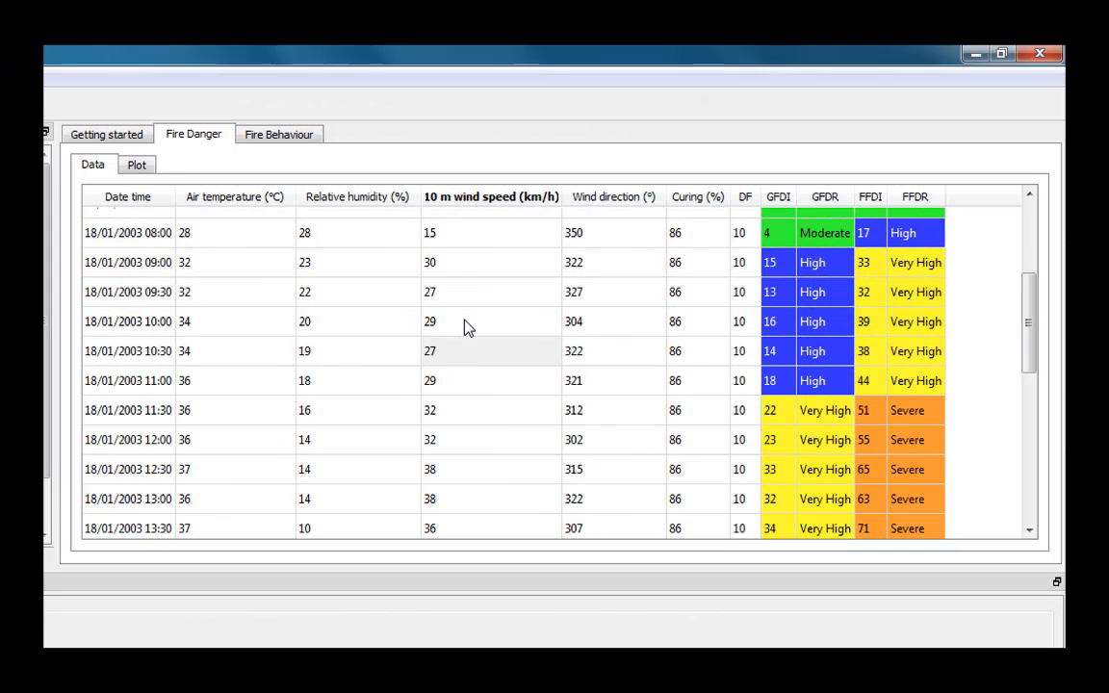
# Copy the full Fire Danger table and switch to its chart view
pyautogui.rightClick(464, 324)
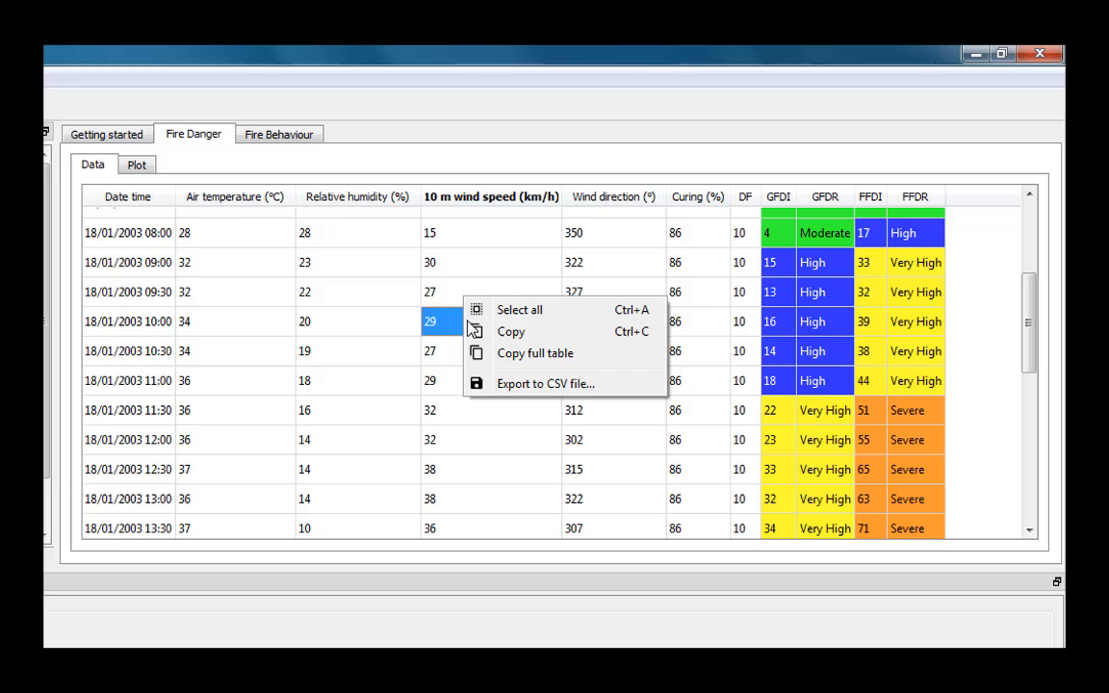
pyautogui.click(510, 354)
pyautogui.click(138, 166)
pyautogui.moveTo(253, 317)
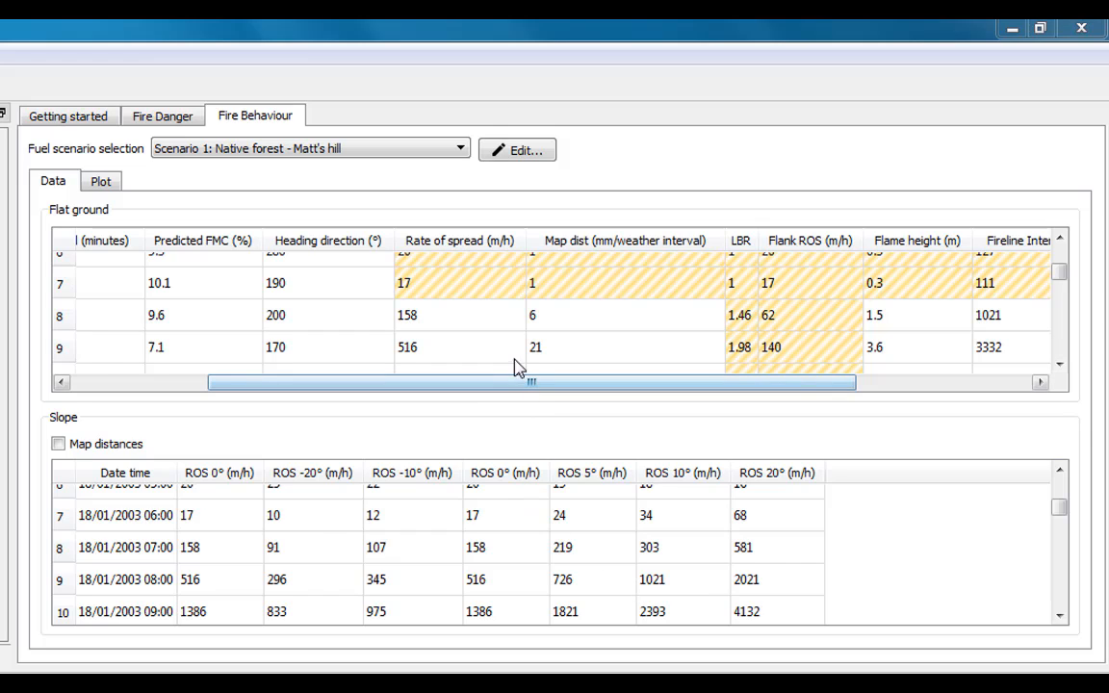
# Scroll the Flat ground table sideways and enlarge the window to show more hourly rows
pyautogui.moveTo(487, 389); pyautogui.dragTo(591, 377)
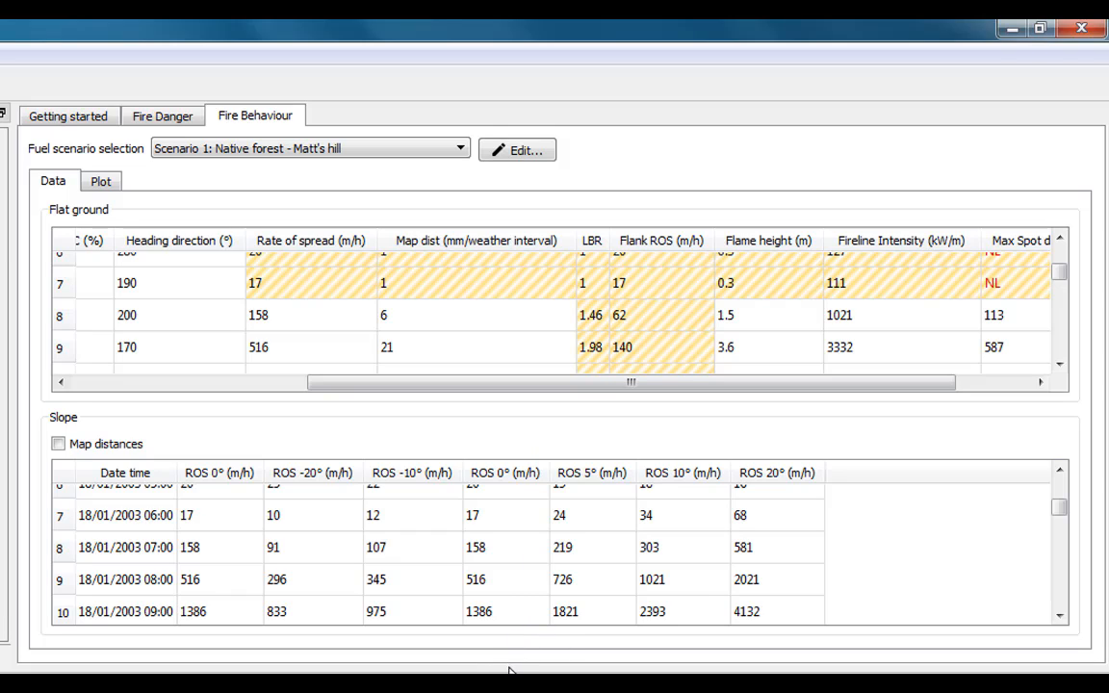
pyautogui.moveTo(509, 664); pyautogui.dragTo(509, 692)
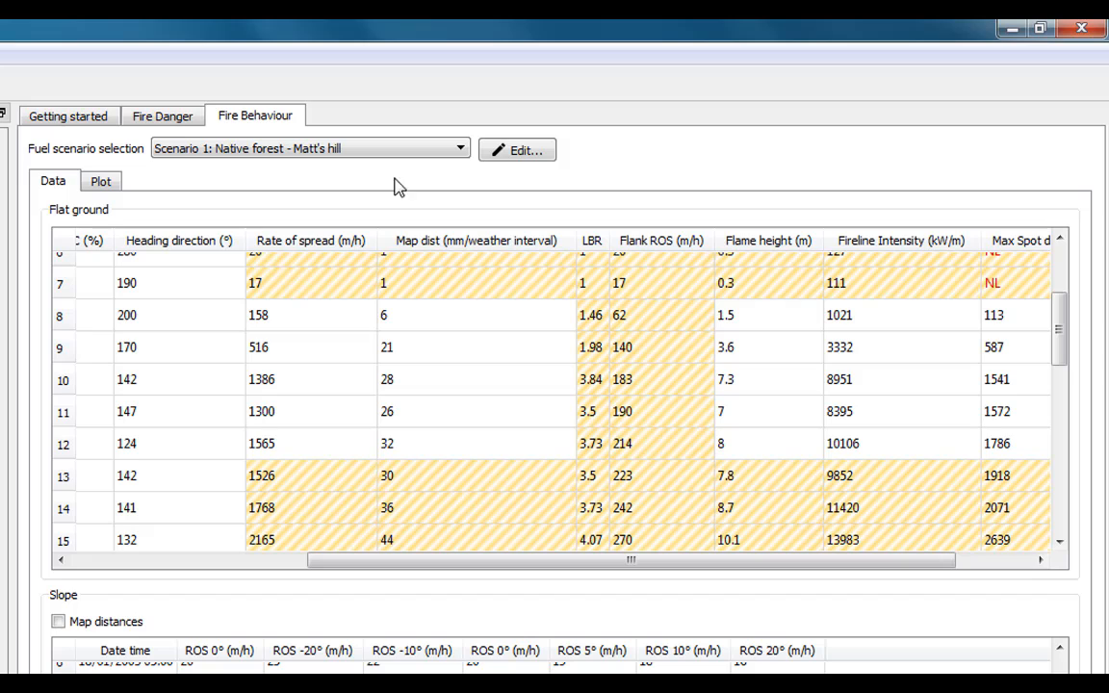
# View Scenario 2 radiata pine results, switch back to Native forest, and open its scenario details
pyautogui.click(460, 148)
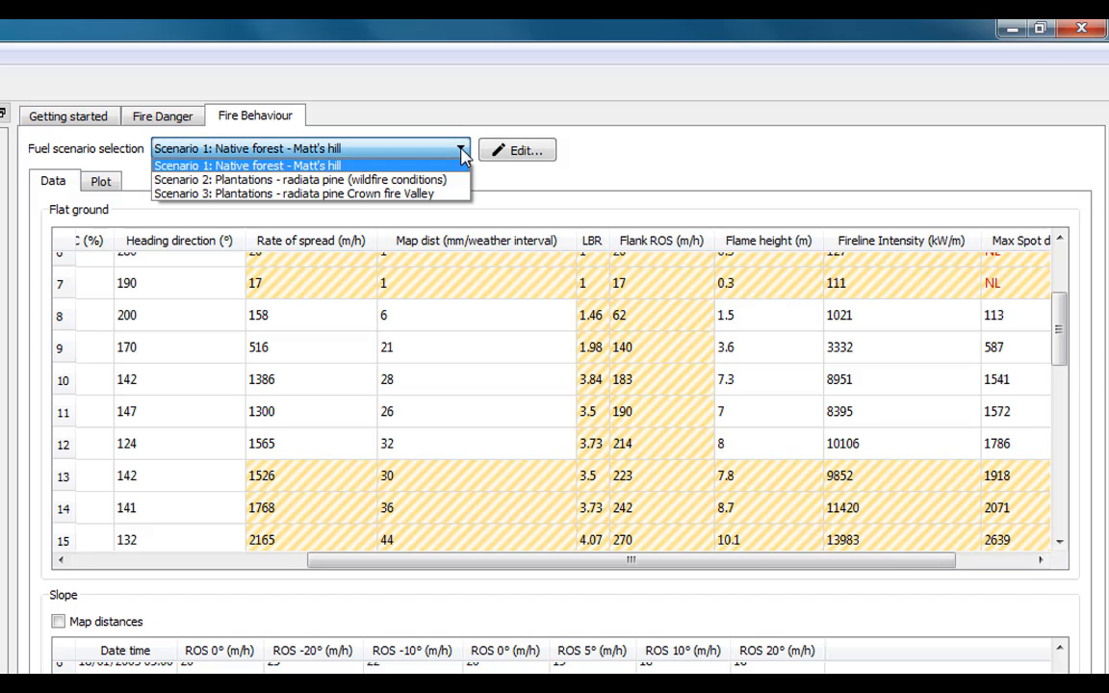
pyautogui.click(435, 183)
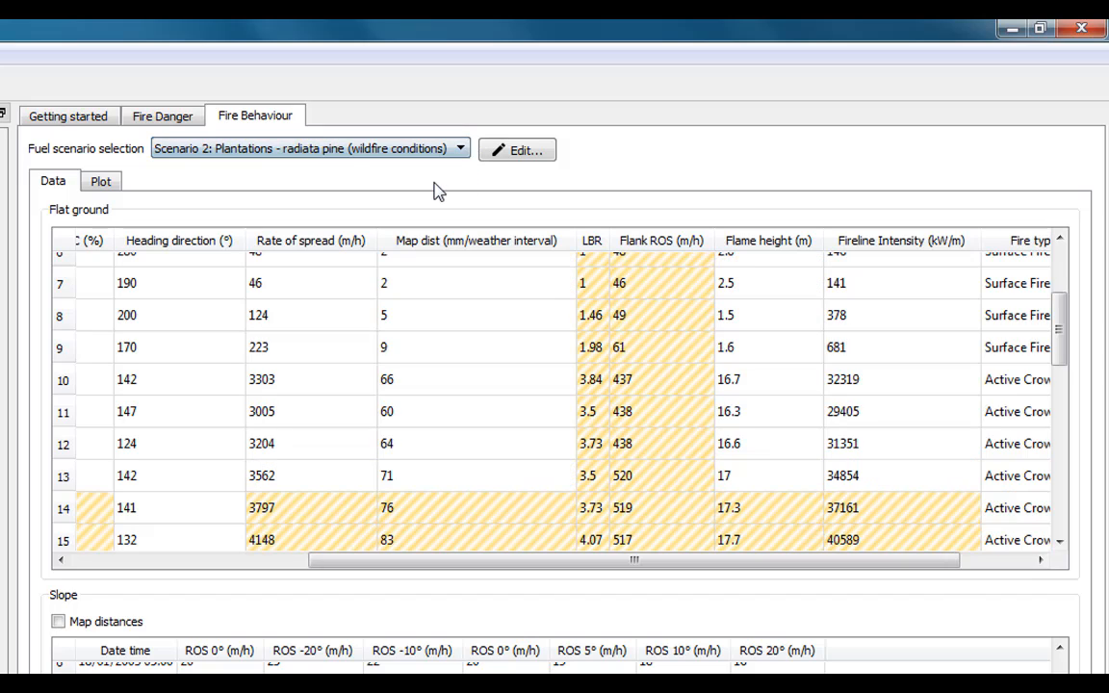
pyautogui.press('Up')
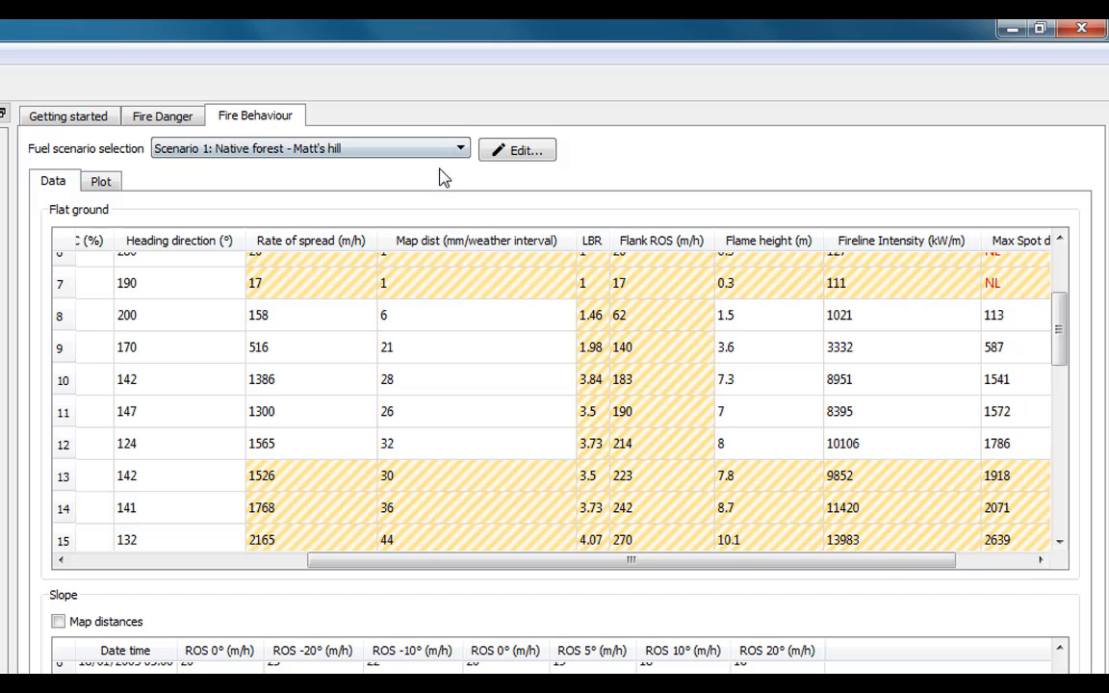
pyautogui.click(516, 151)
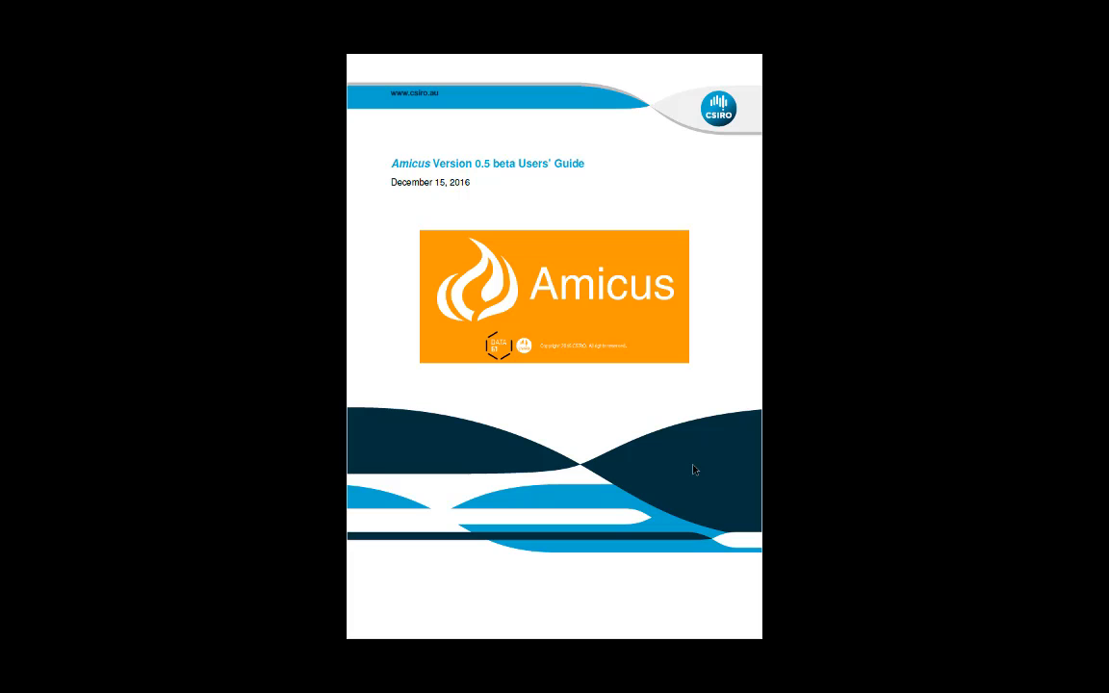
# Page forward from the Users' Guide cover to the second contents page (page ii)
pyautogui.press('Right')
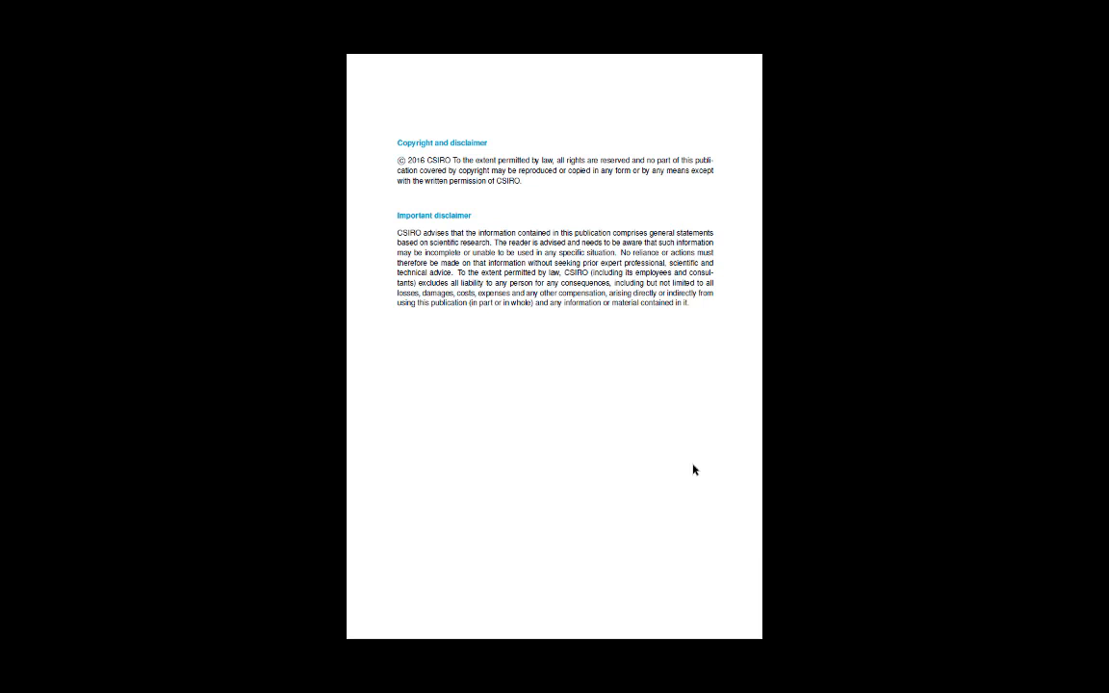
pyautogui.press('Right')
pyautogui.press('Right')
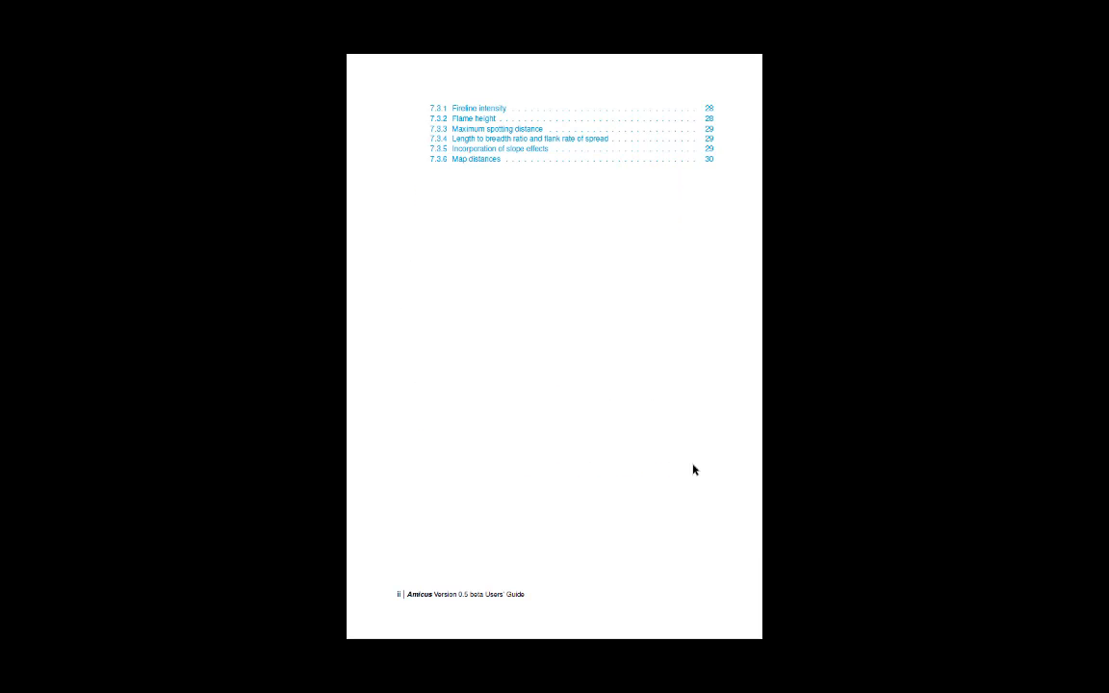
pyautogui.press('Right')
pyautogui.press('Right')
pyautogui.press('Right')
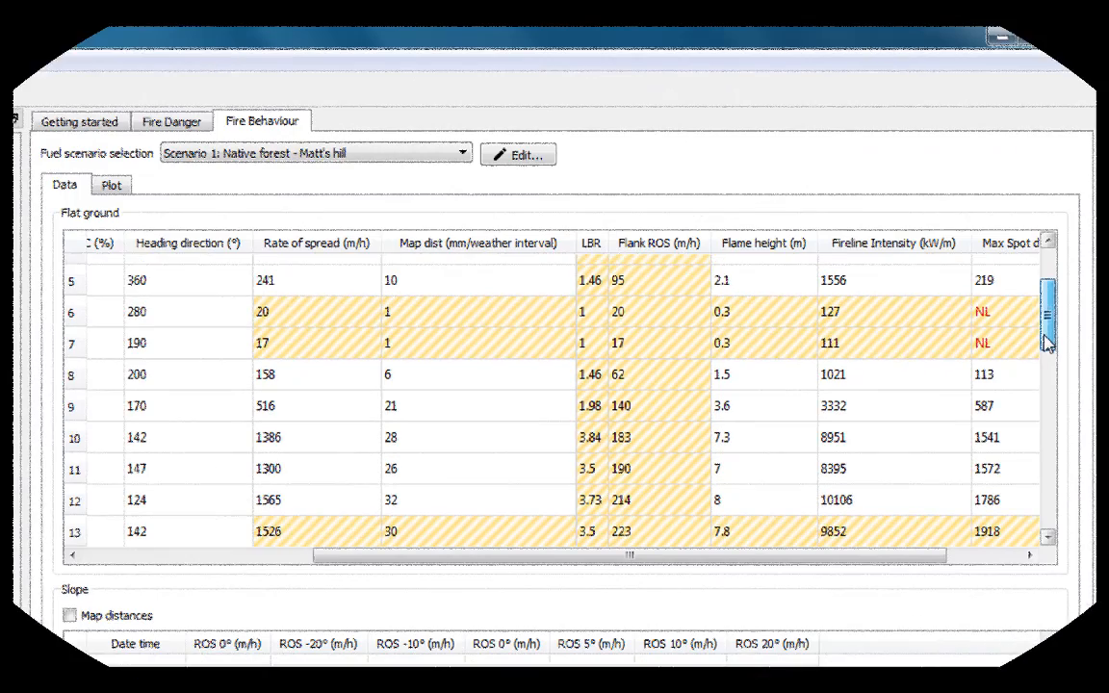
pyautogui.moveTo(1079, 207); pyautogui.dragTo(1080, 252)
pyautogui.moveTo(1040, 440); pyautogui.dragTo(1040, 447)
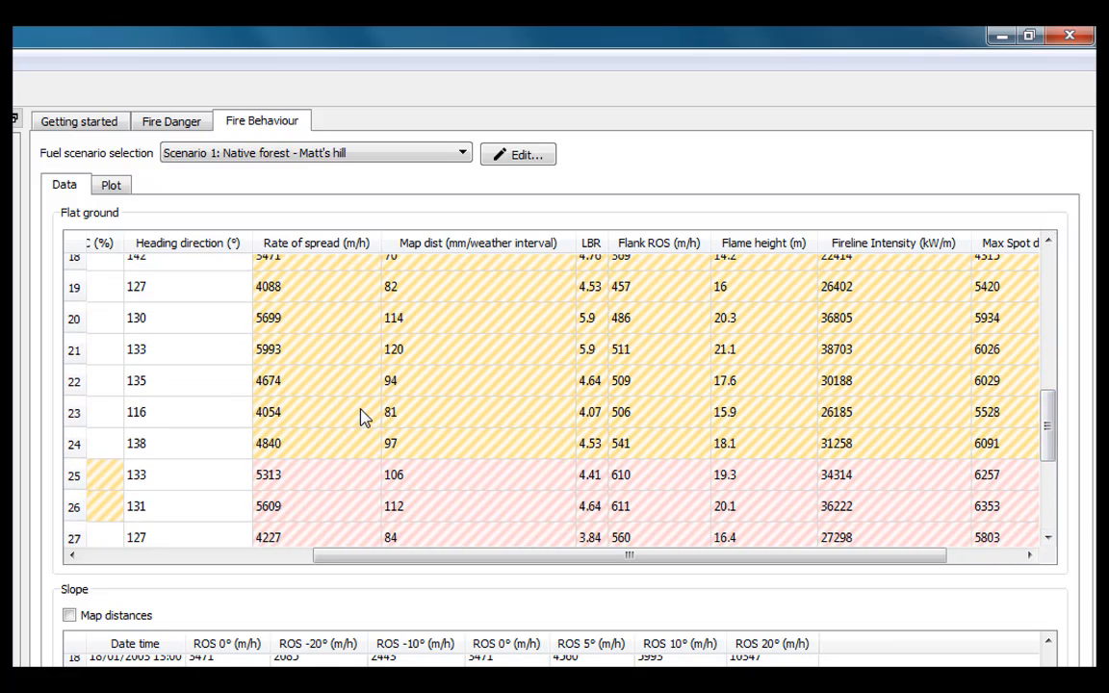
pyautogui.moveTo(364, 417)
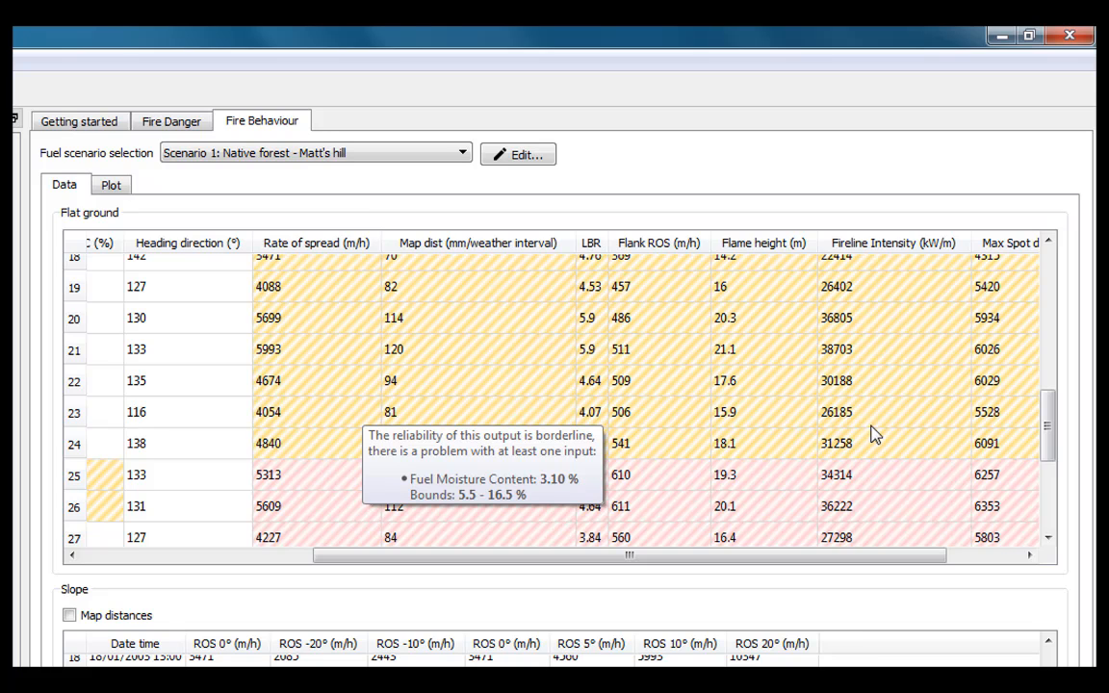
pyautogui.moveTo(1047, 416); pyautogui.dragTo(1049, 435)
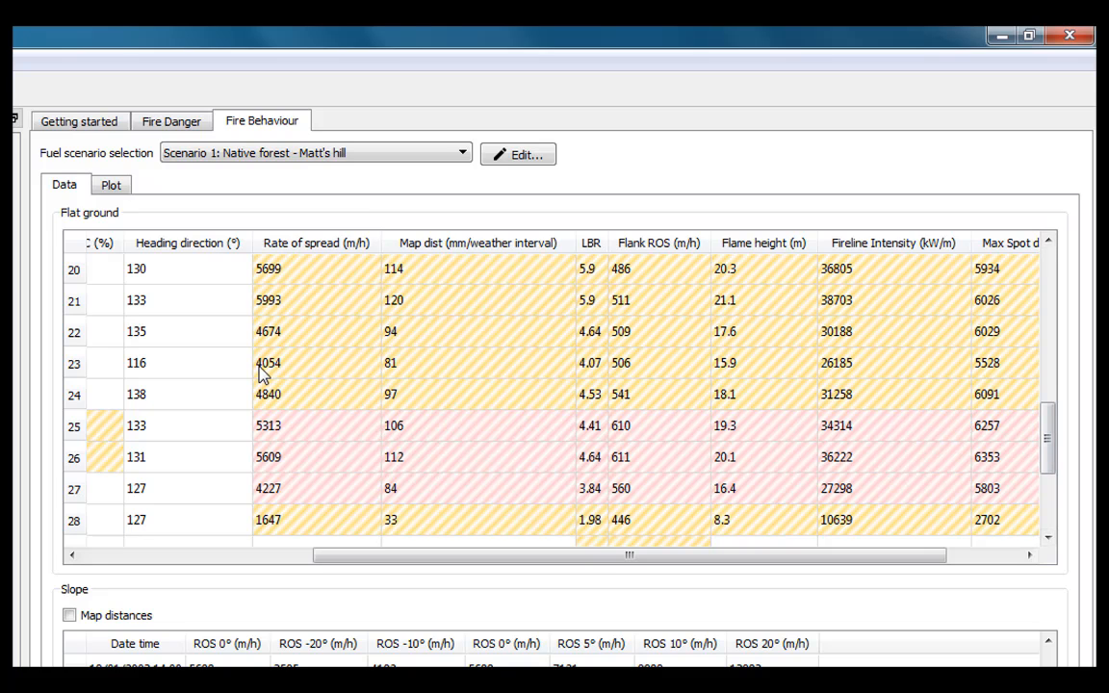
pyautogui.click(241, 364)
pyautogui.moveTo(1049, 416); pyautogui.dragTo(1052, 448)
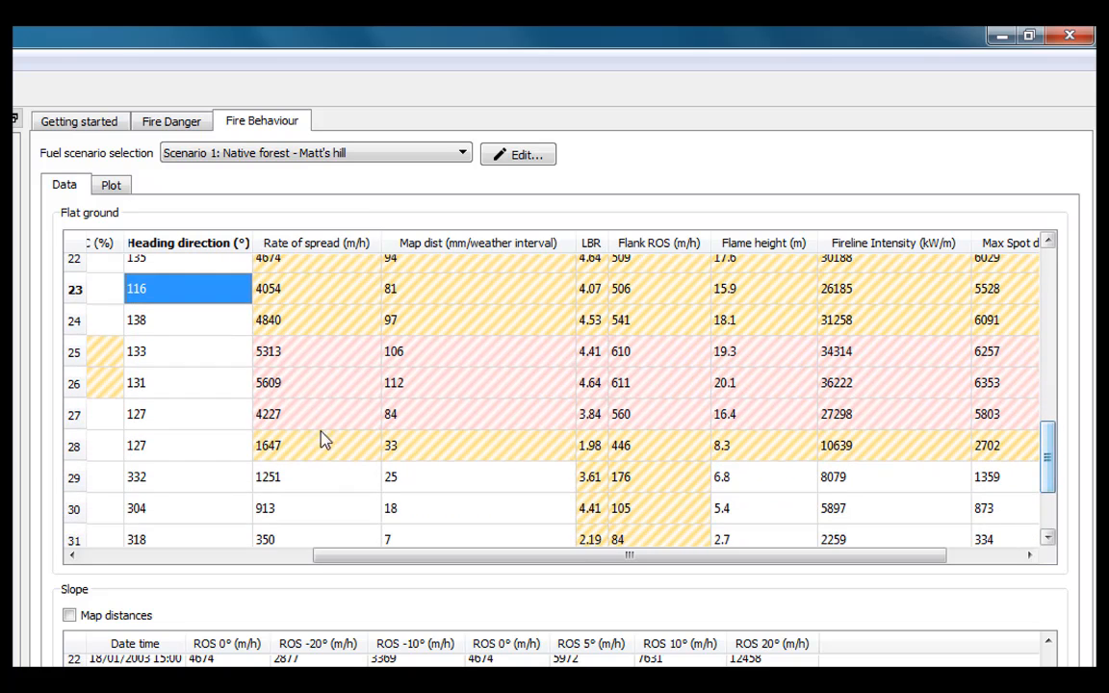
pyautogui.click(310, 479)
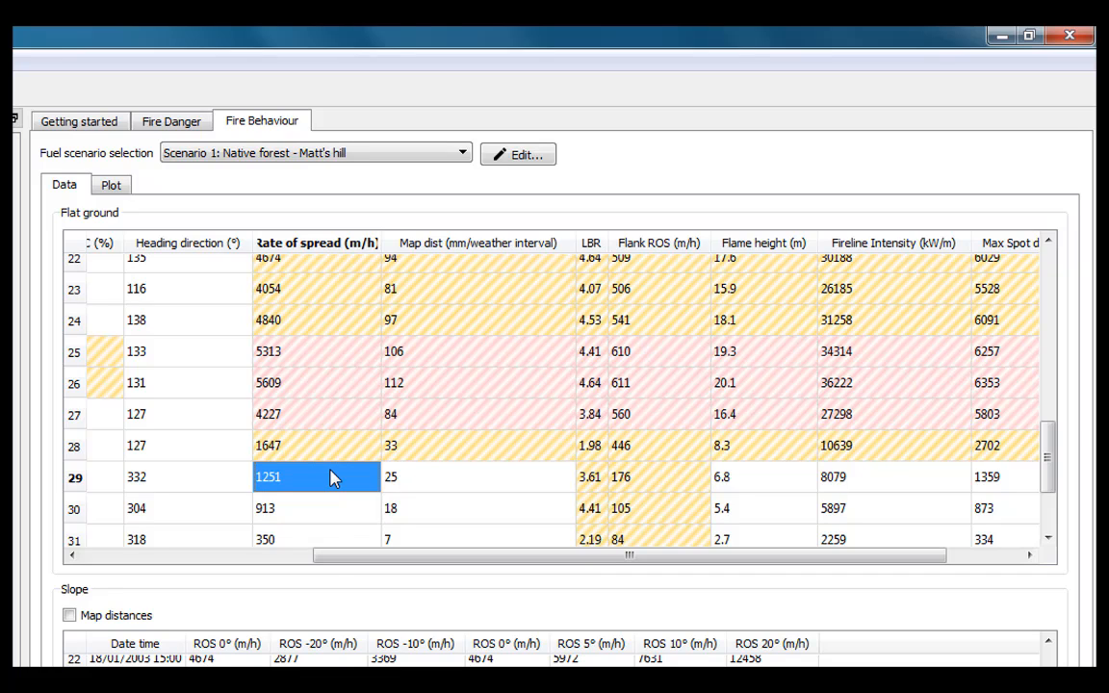
pyautogui.click(332, 452)
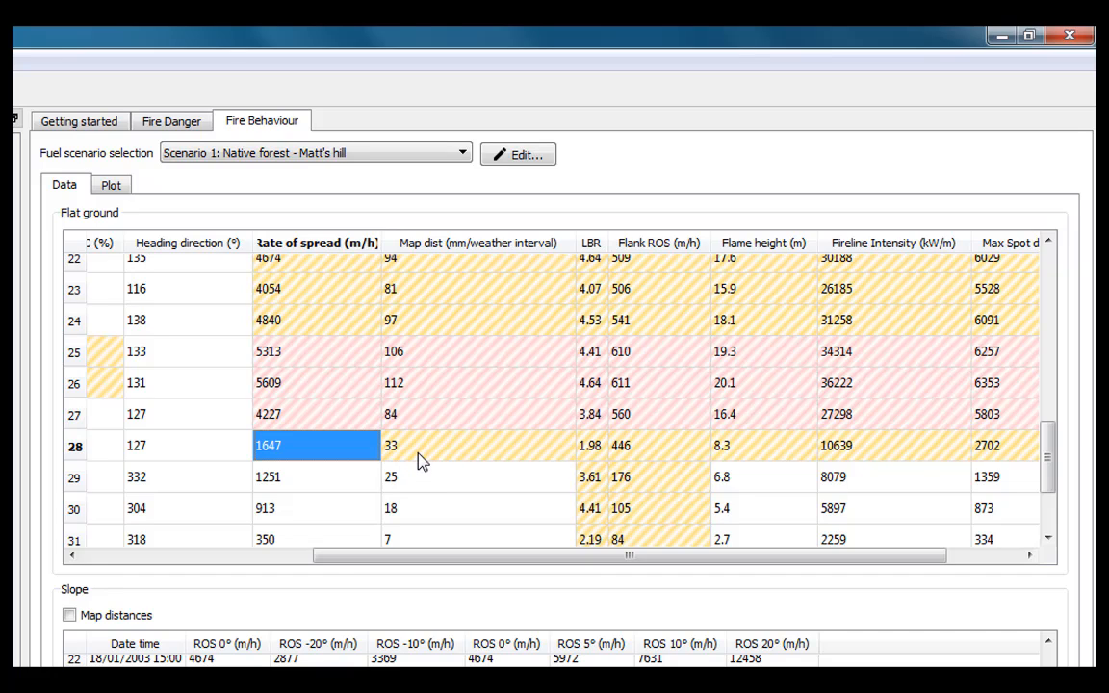
pyautogui.moveTo(421, 455)
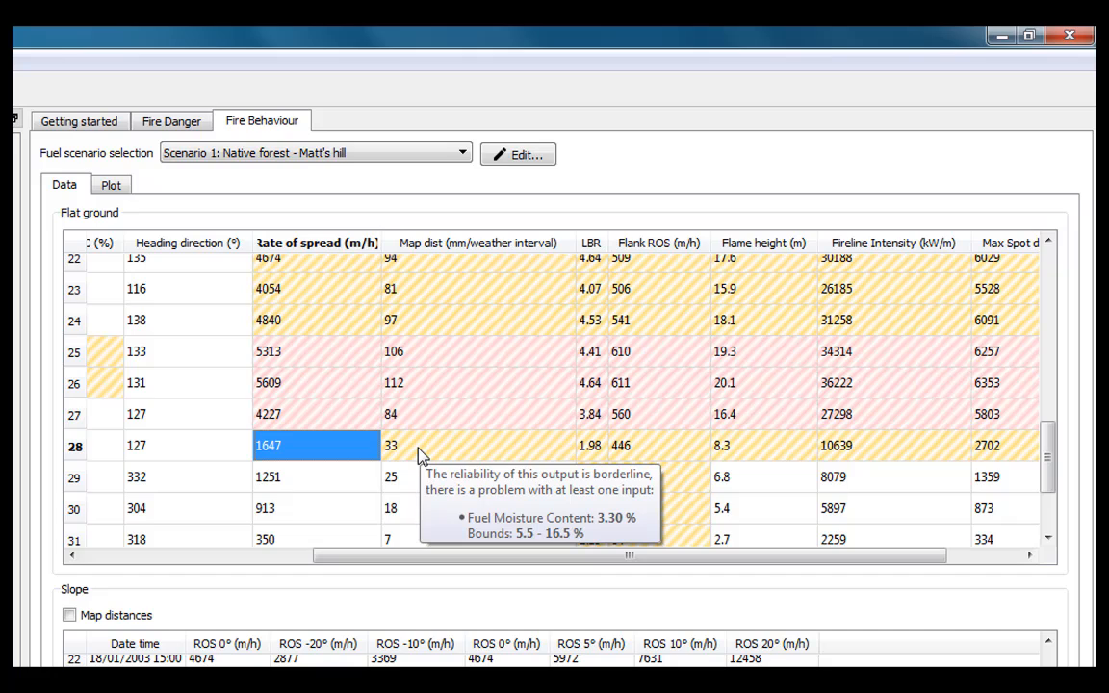
pyautogui.moveTo(359, 393)
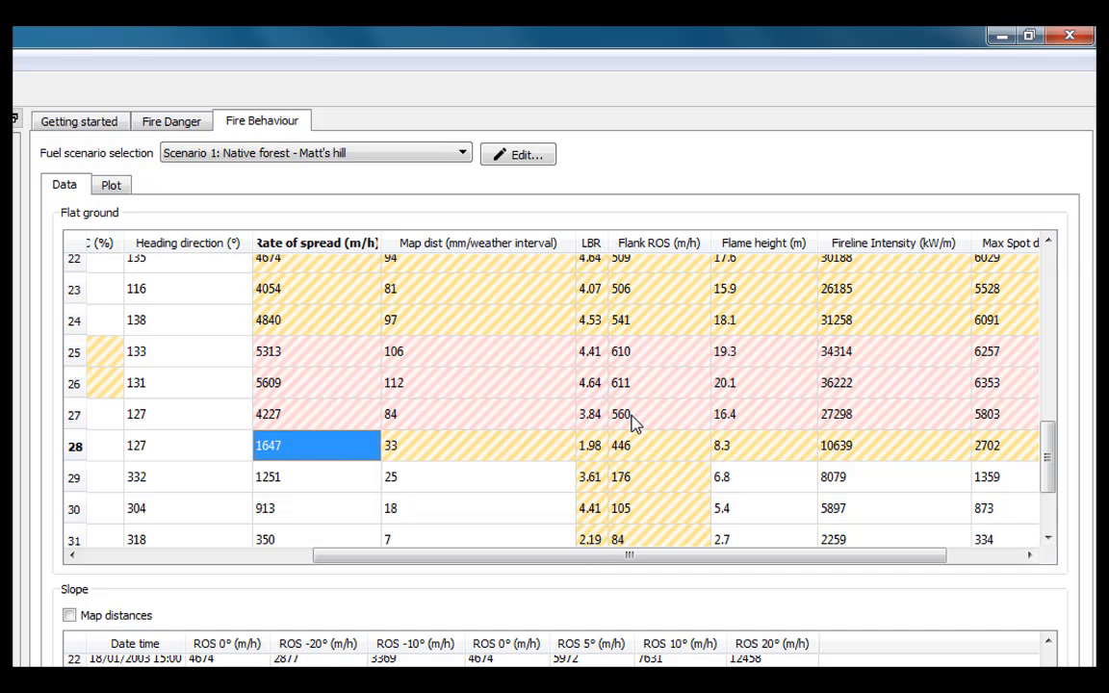
pyautogui.moveTo(633, 424)
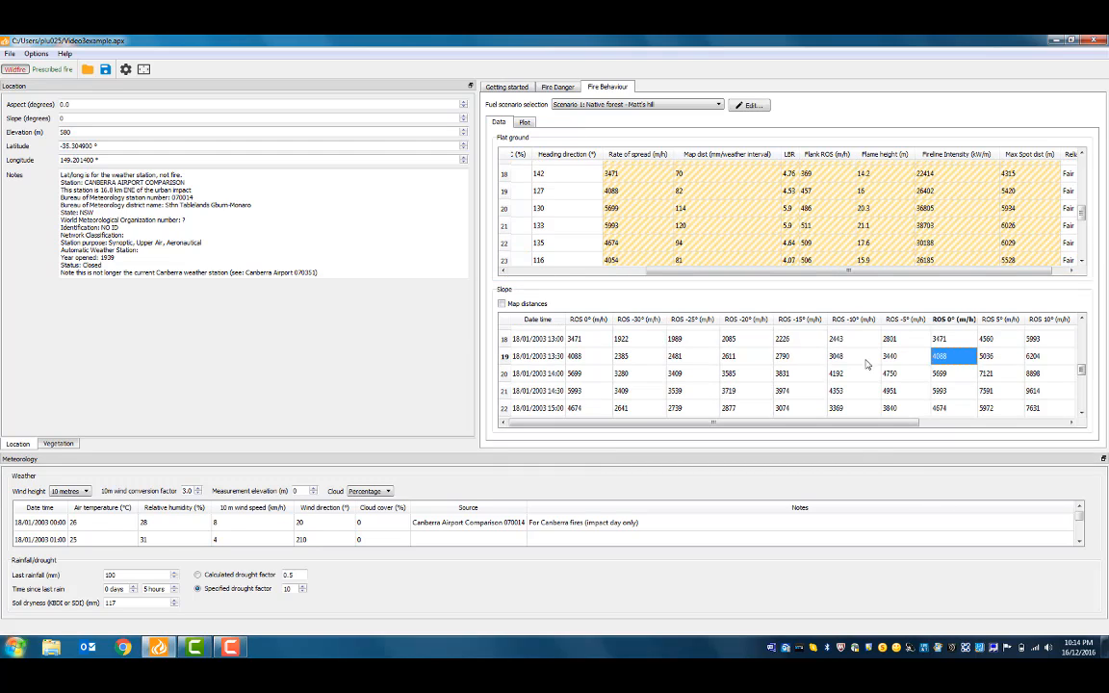
# Select row 19's rate-of-spread values for the -30° and 0° slopes
pyautogui.click(633, 357)
pyautogui.moveTo(743, 425)
pyautogui.mouseDown()
pyautogui.moveTo(904, 433)
pyautogui.moveTo(726, 431)
pyautogui.mouseUp()
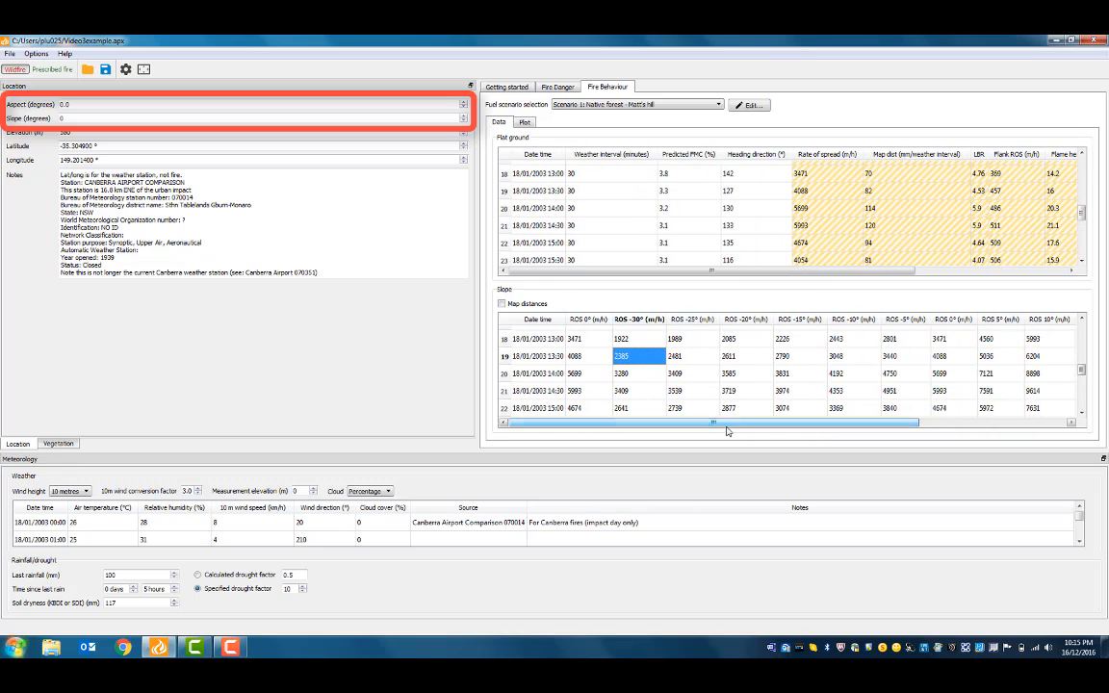
pyautogui.click(596, 359)
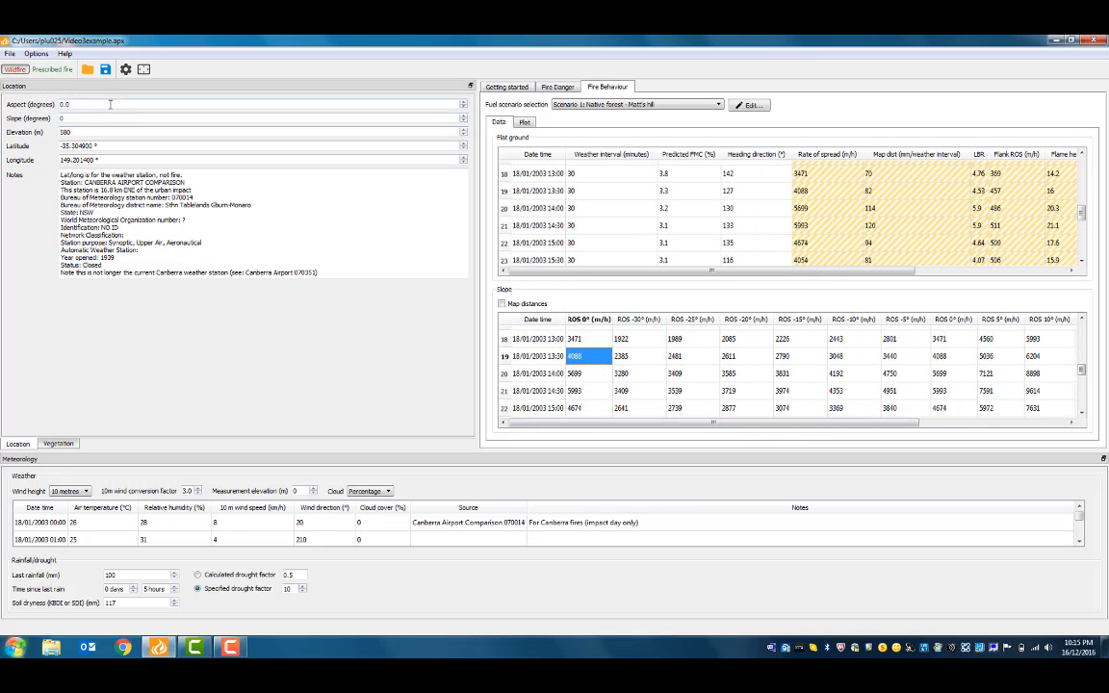
# Set the site aspect to 100 degrees and the slope to 12 degrees
pyautogui.moveTo(109, 104); pyautogui.dragTo(2, 116)
pyautogui.write('100')
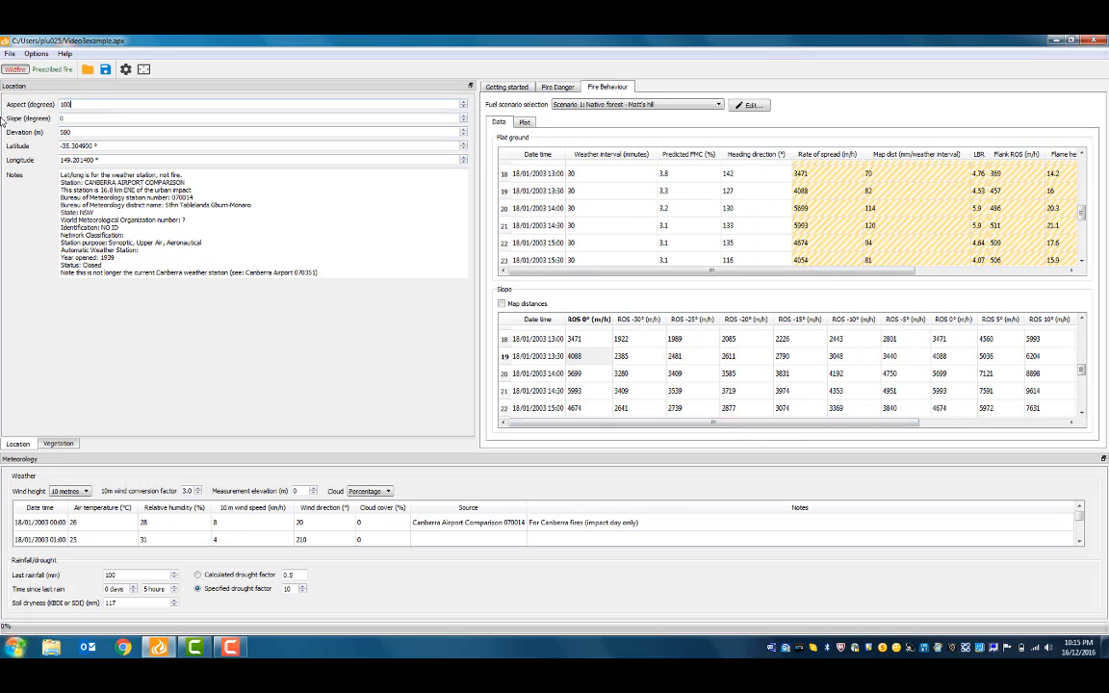
pyautogui.press('Tab')
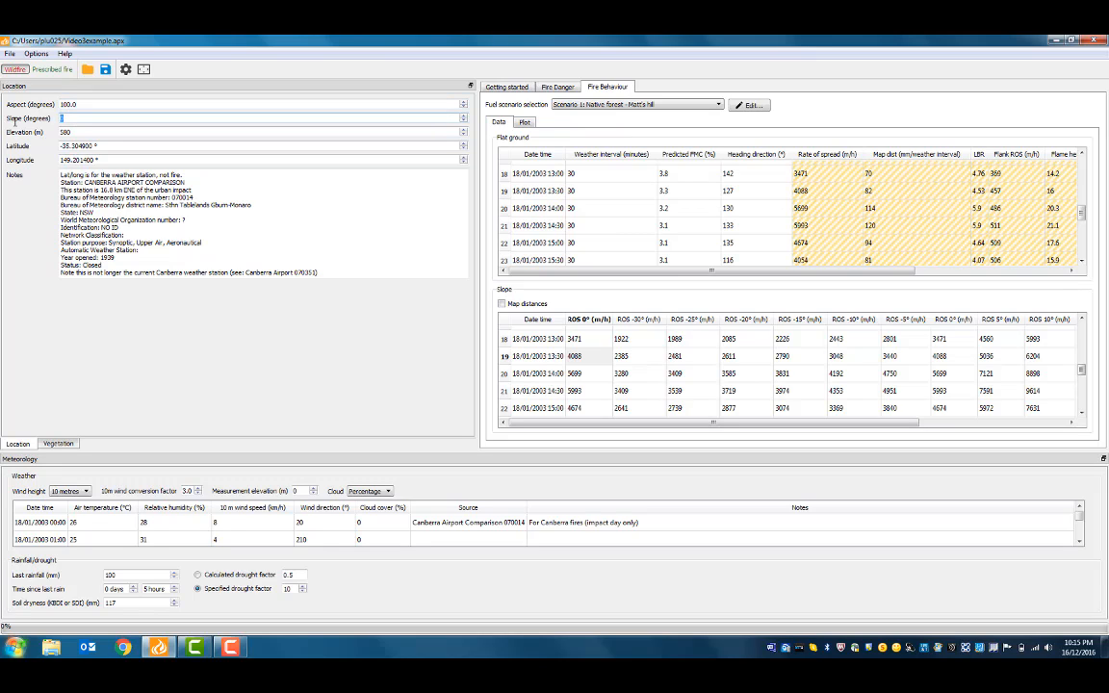
pyautogui.write('12')
pyautogui.press('Tab')
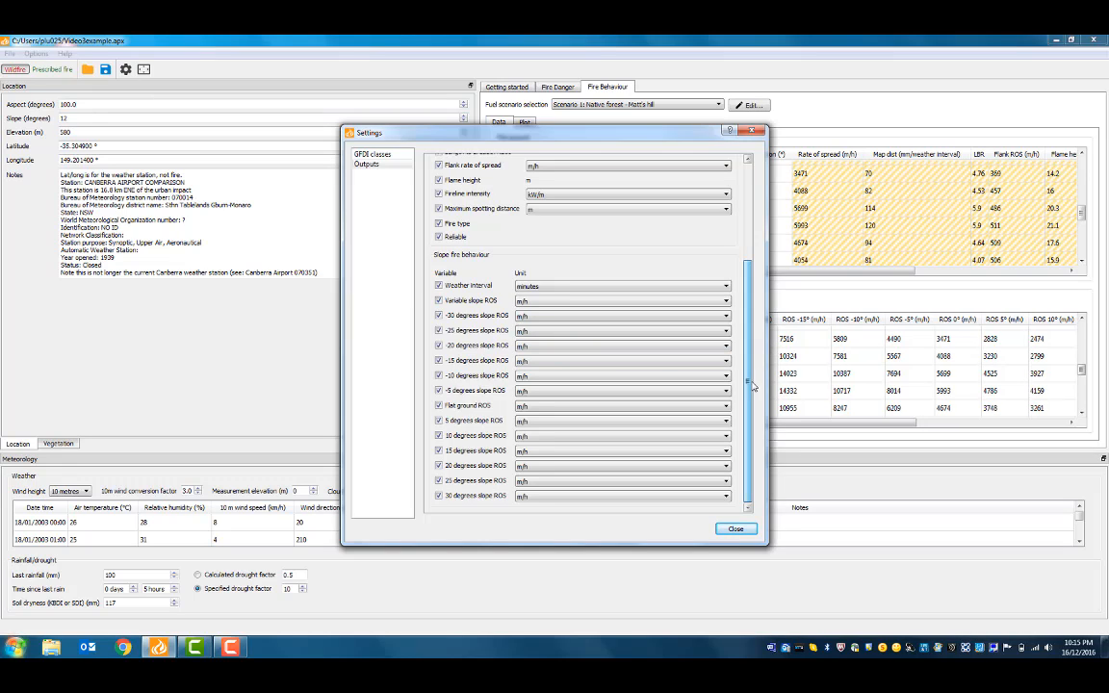
# Close the output settings and copy the full flat-ground rate-of-spread table
pyautogui.click(738, 530)
pyautogui.click(769, 357)
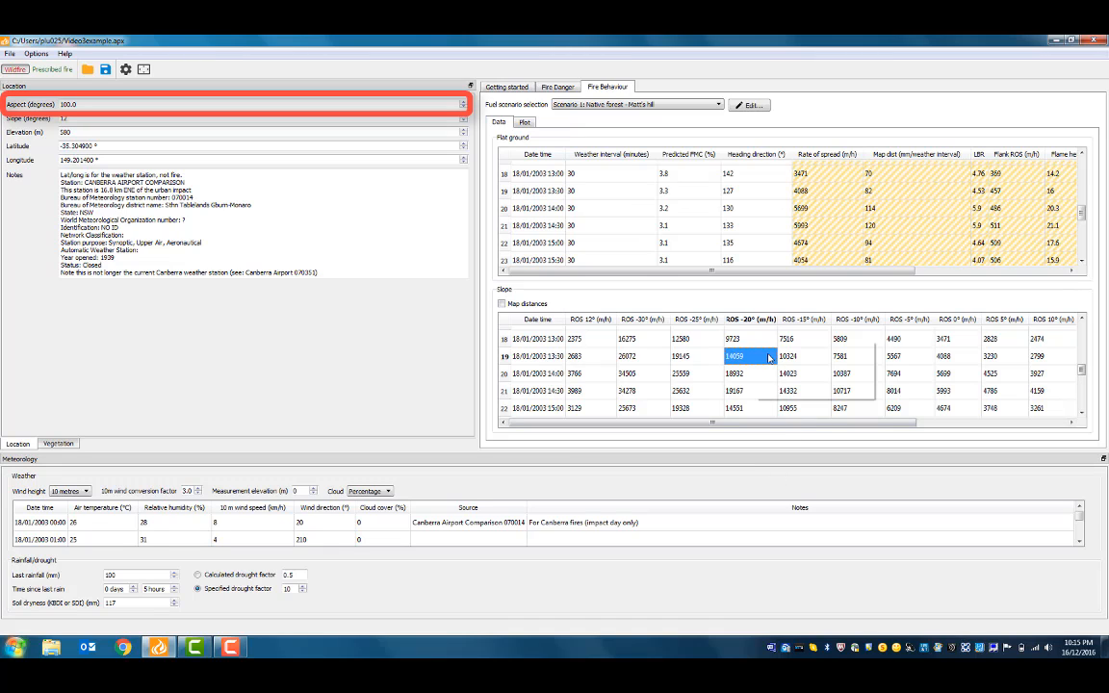
pyautogui.rightClick(768, 357)
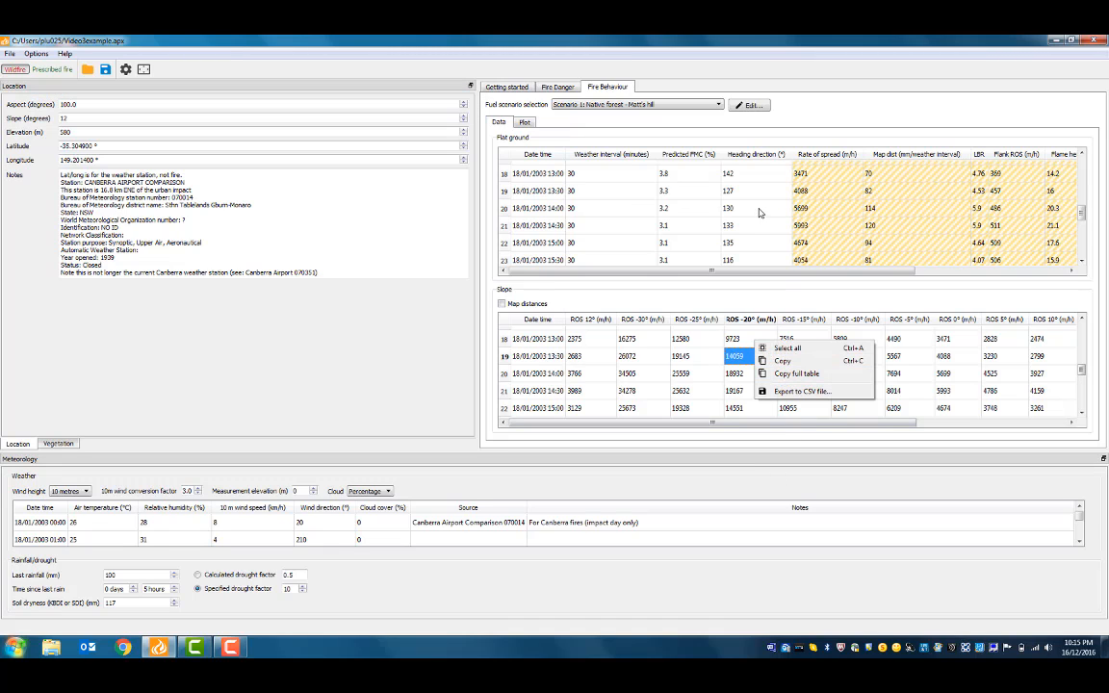
pyautogui.rightClick(759, 211)
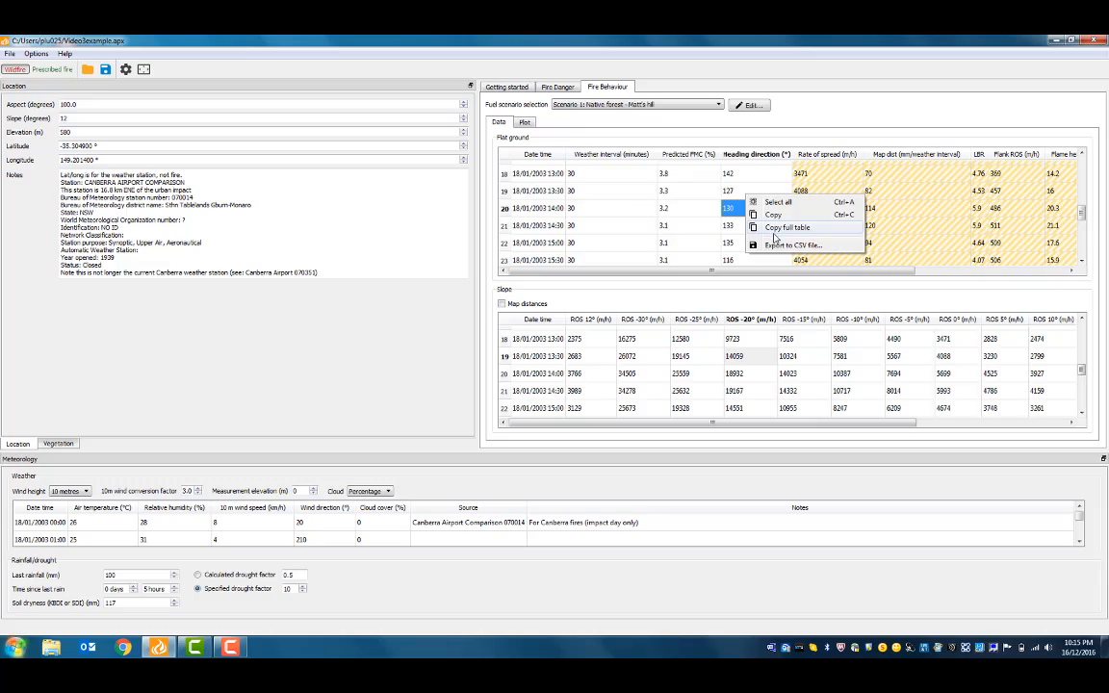
pyautogui.click(525, 121)
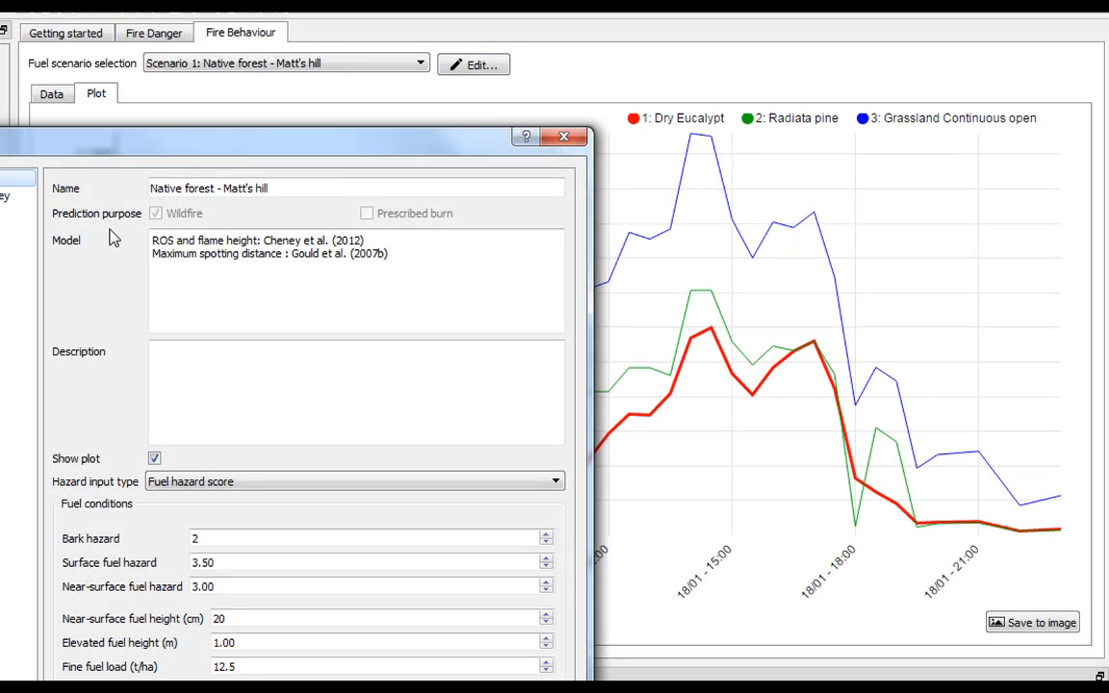
pyautogui.click(156, 459)
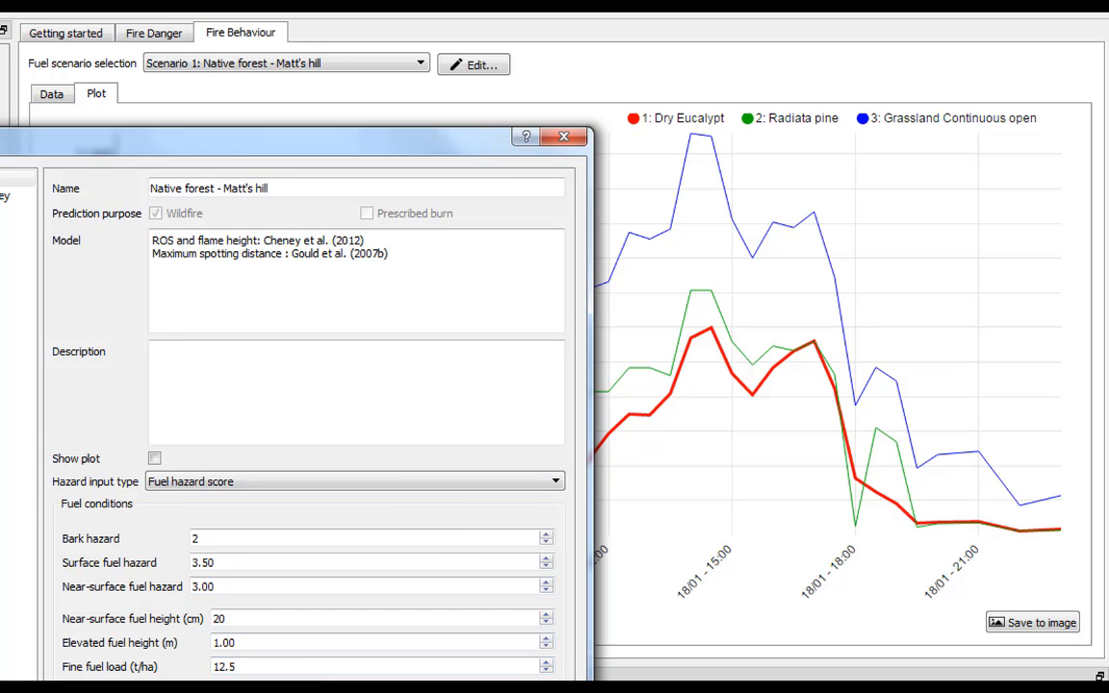
pyautogui.press('Return')
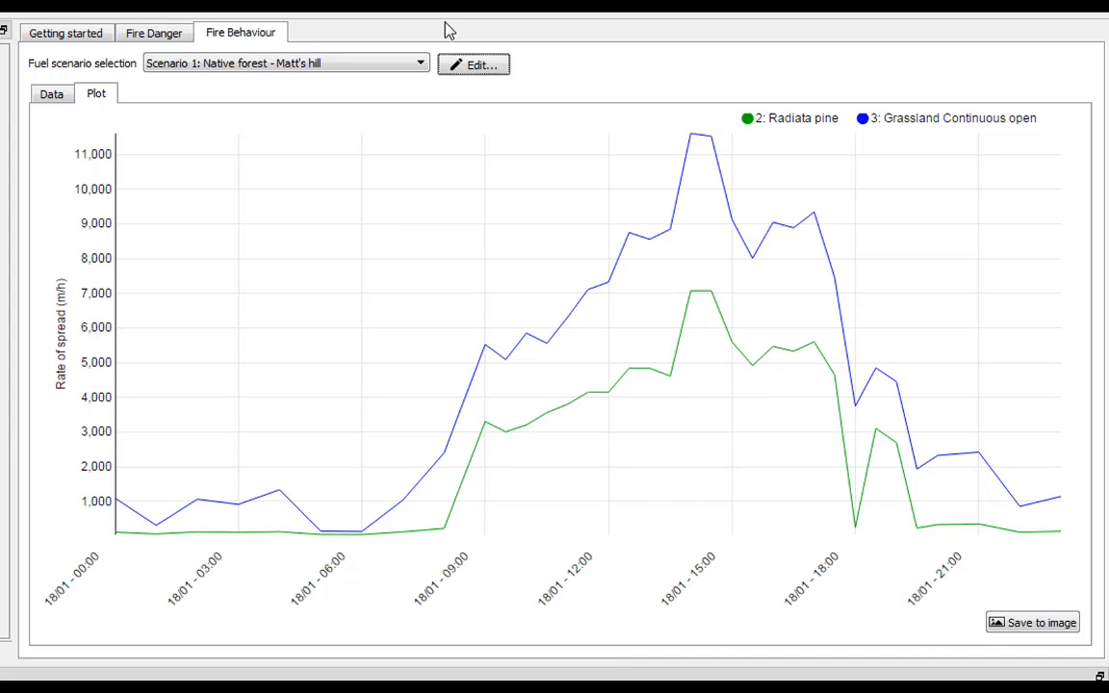
pyautogui.click(471, 66)
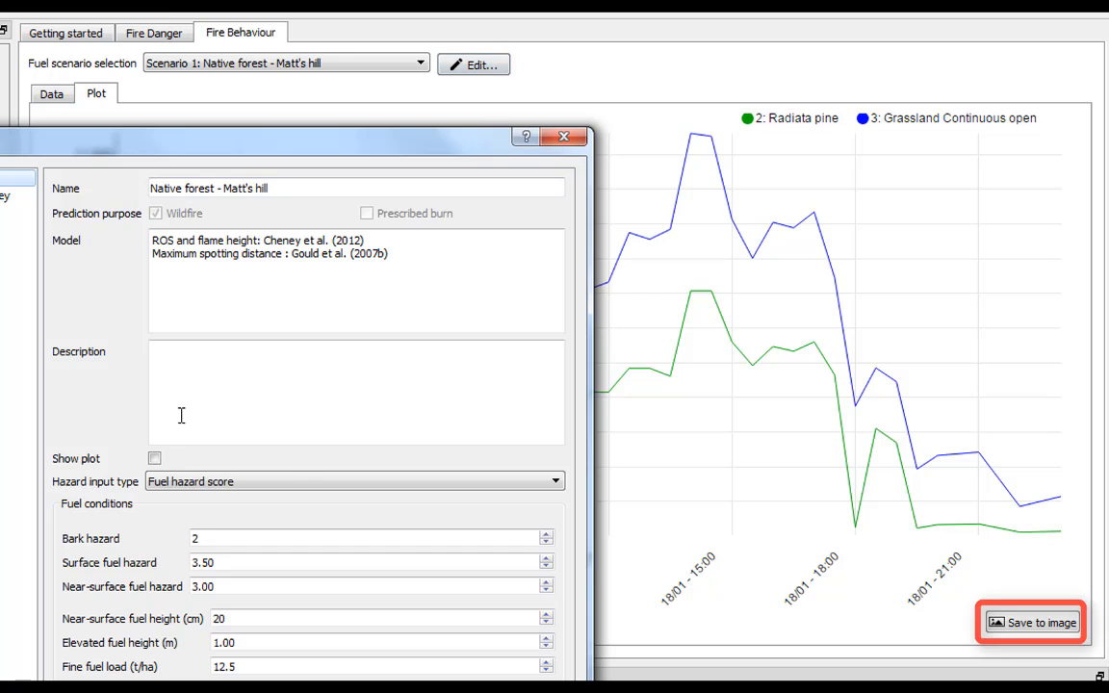
pyautogui.click(154, 459)
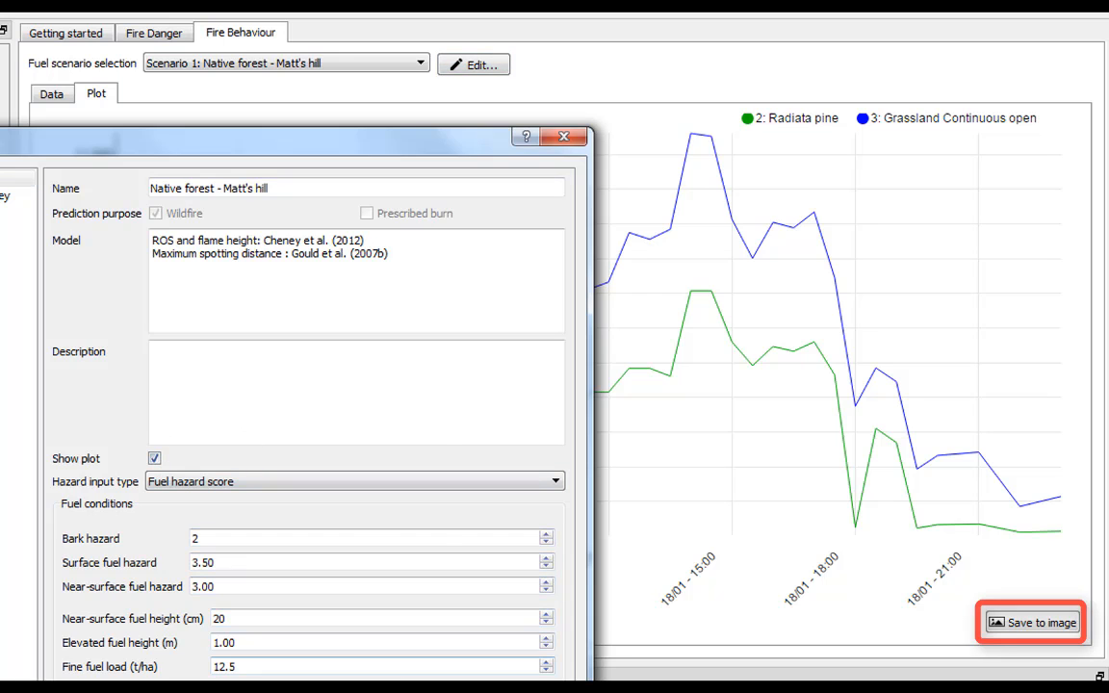
pyautogui.press('Return')
pyautogui.moveTo(295, 246)
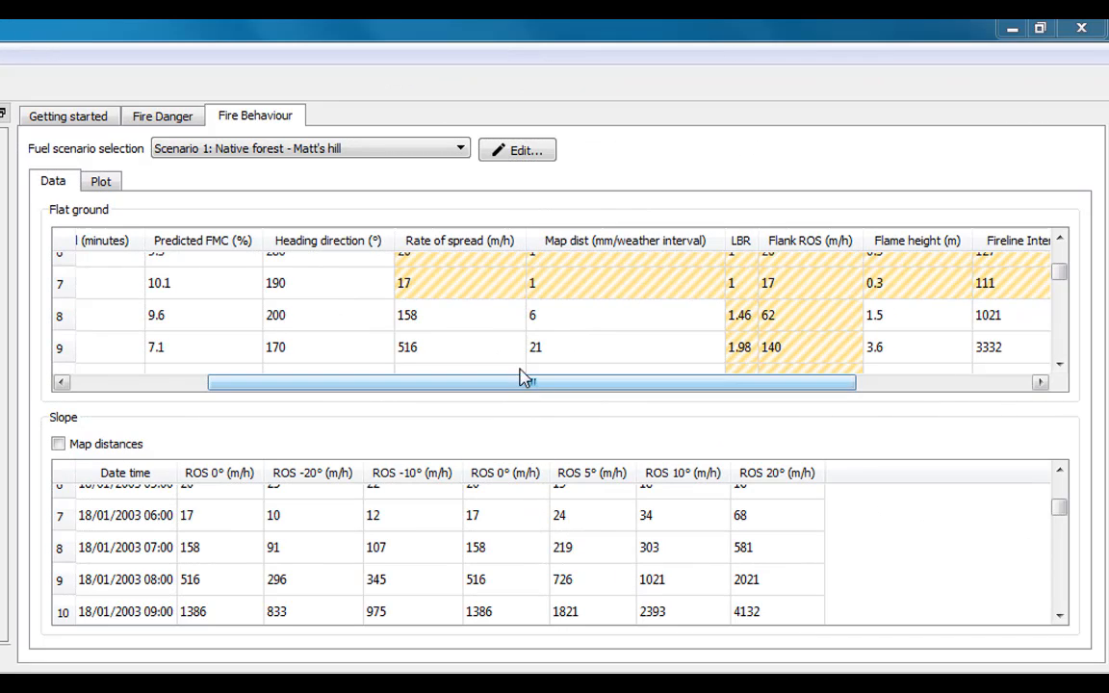
# Review the 12° slope rate-of-spread plot, switch the left panel to Vegetation, and open Help
pyautogui.moveTo(486, 385); pyautogui.dragTo(595, 381)
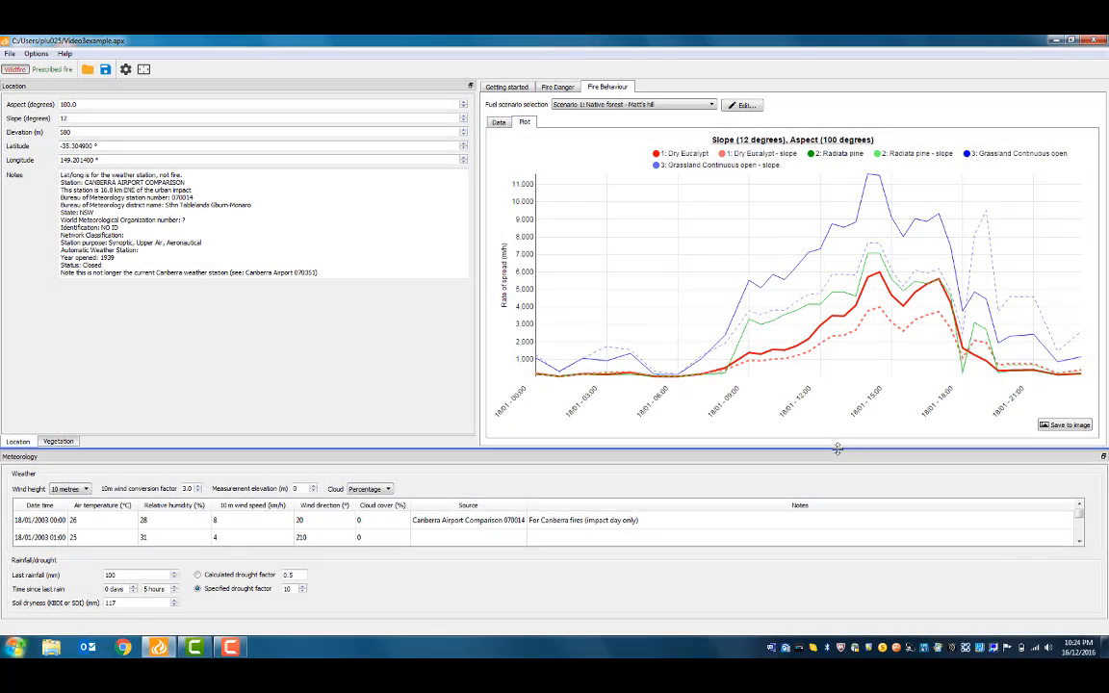
pyautogui.click(143, 70)
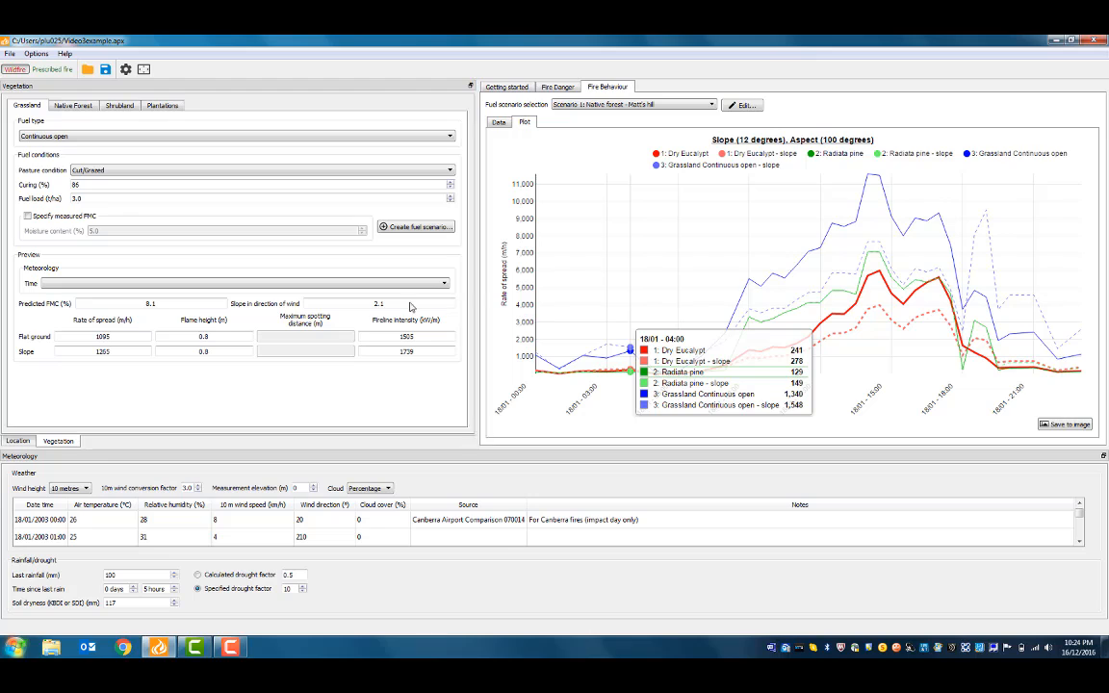
pyautogui.click(64, 53)
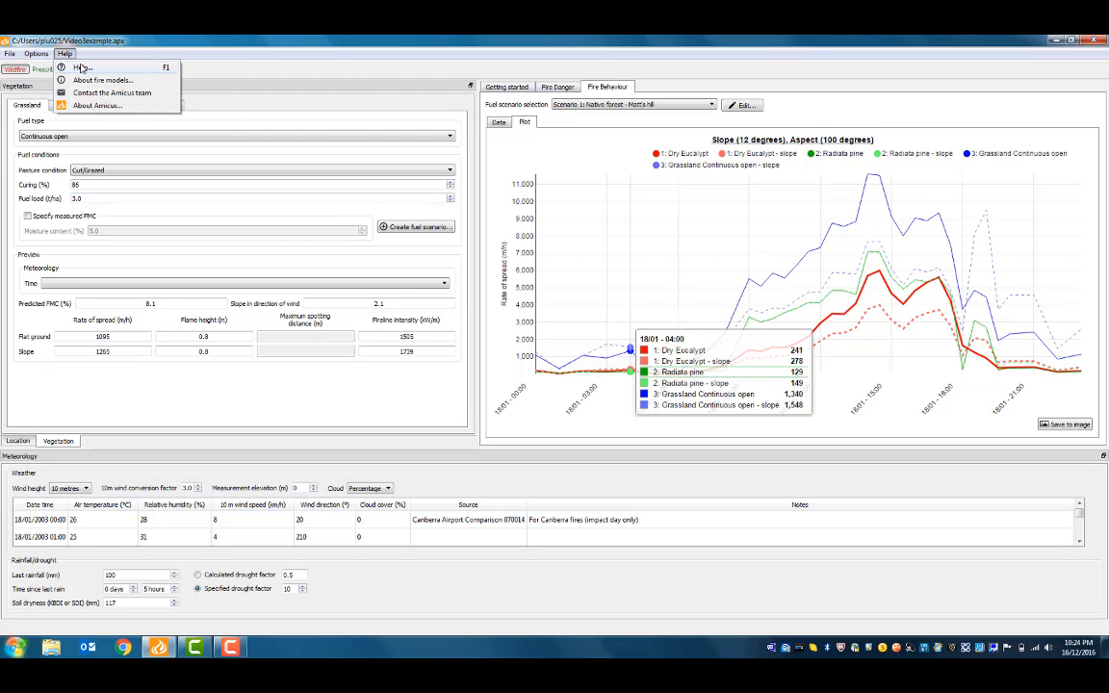
# Open the Amicus Users' Guide and page to Table 1.1 (continued) on page 2
pyautogui.click(83, 67)
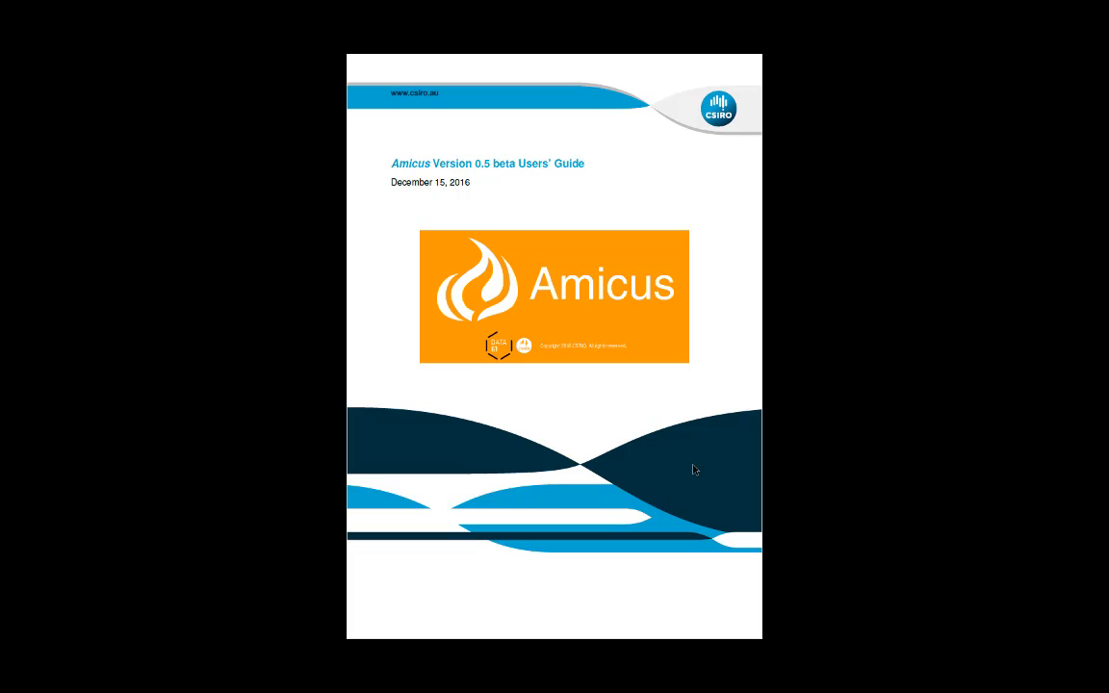
pyautogui.click(694, 465)
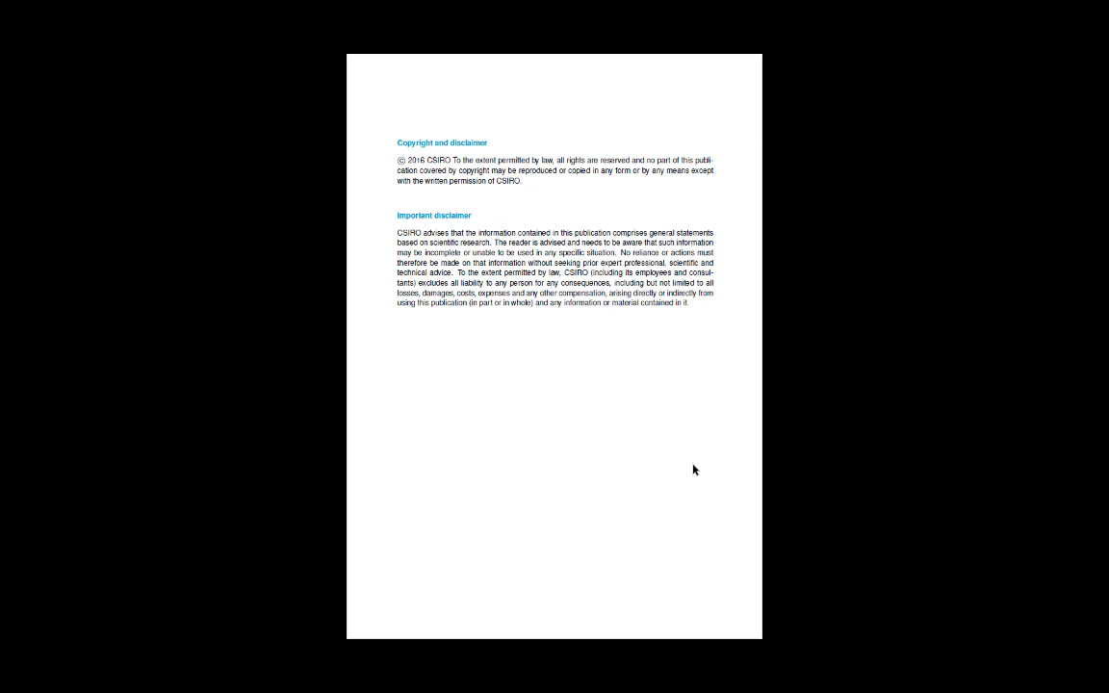
pyautogui.click(693, 469)
pyautogui.click(693, 469)
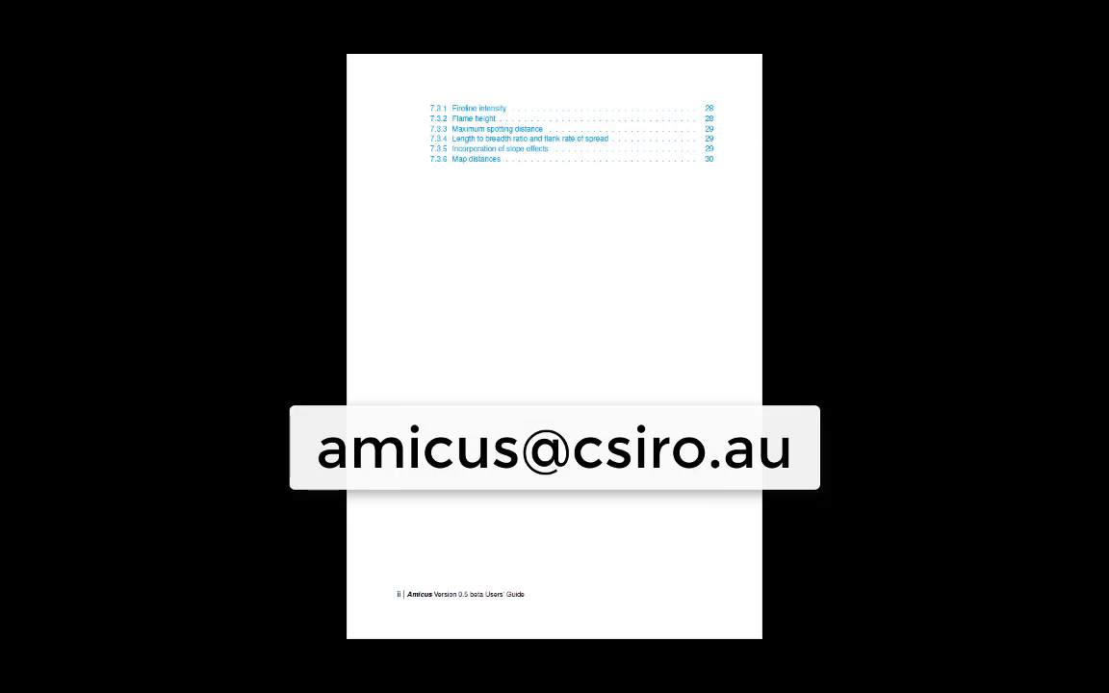
pyautogui.click(693, 469)
pyautogui.click(693, 469)
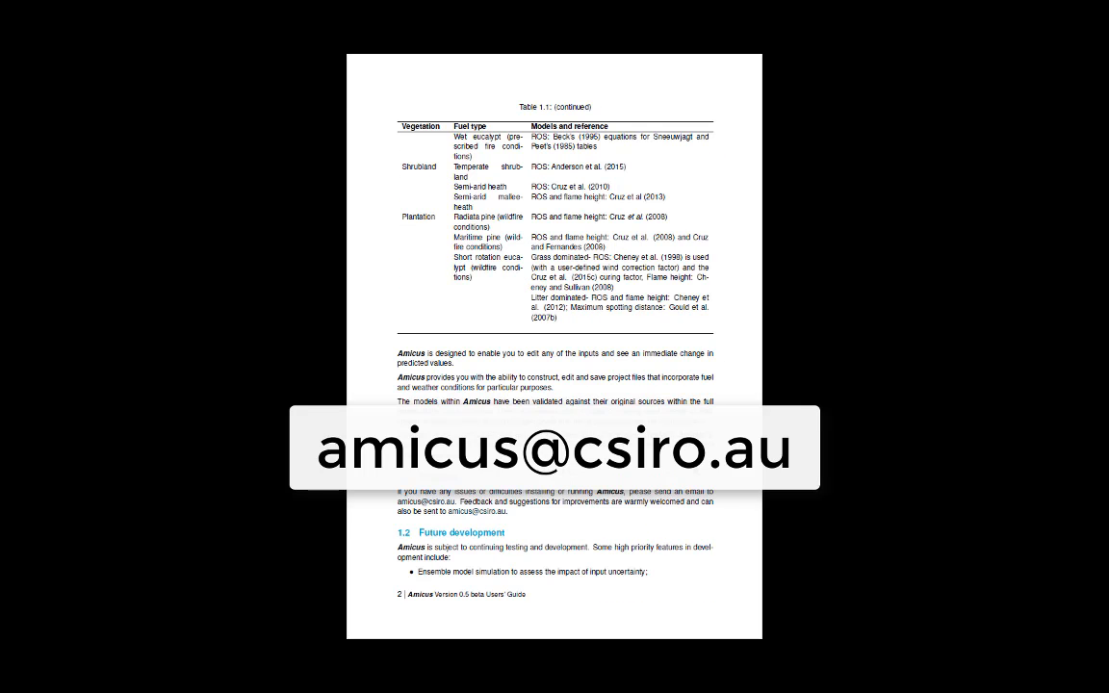